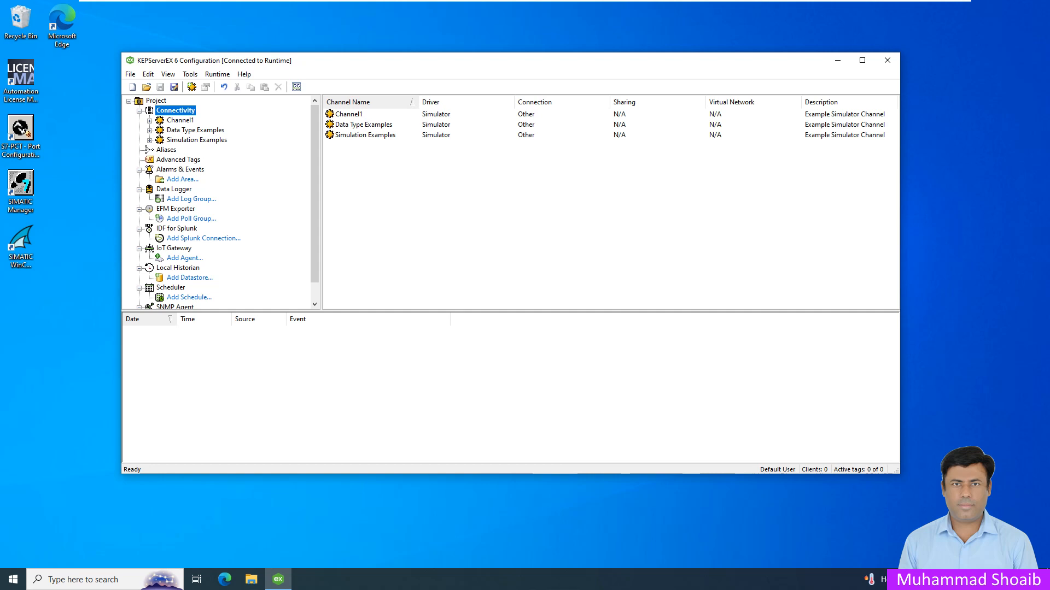
# Create a new channel under Connectivity using the Modbus TCP/IP Ethernet driver
pyautogui.rightClick(186, 112)
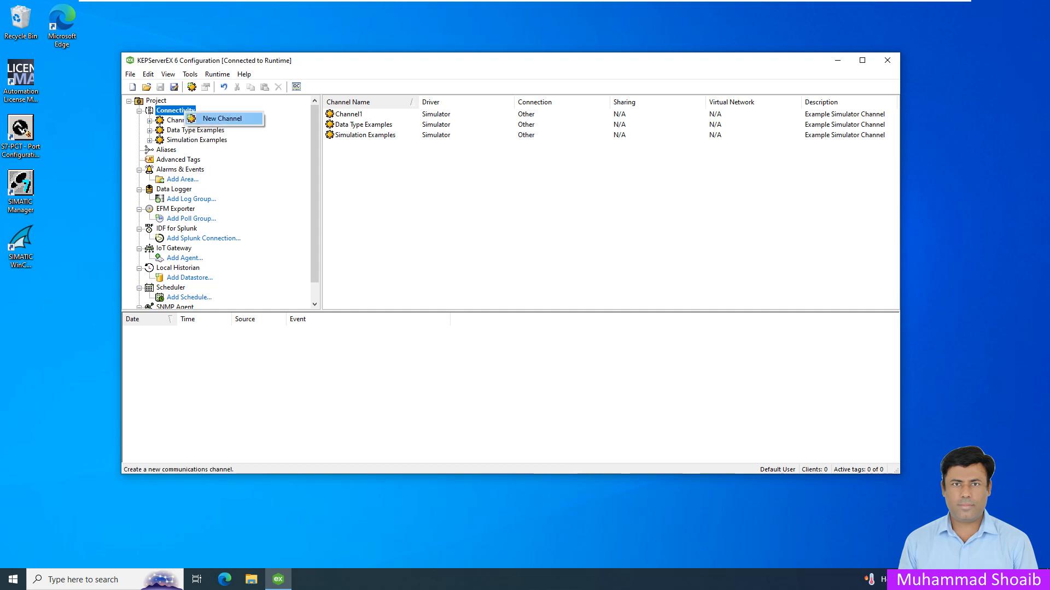
pyautogui.click(214, 119)
pyautogui.click(547, 218)
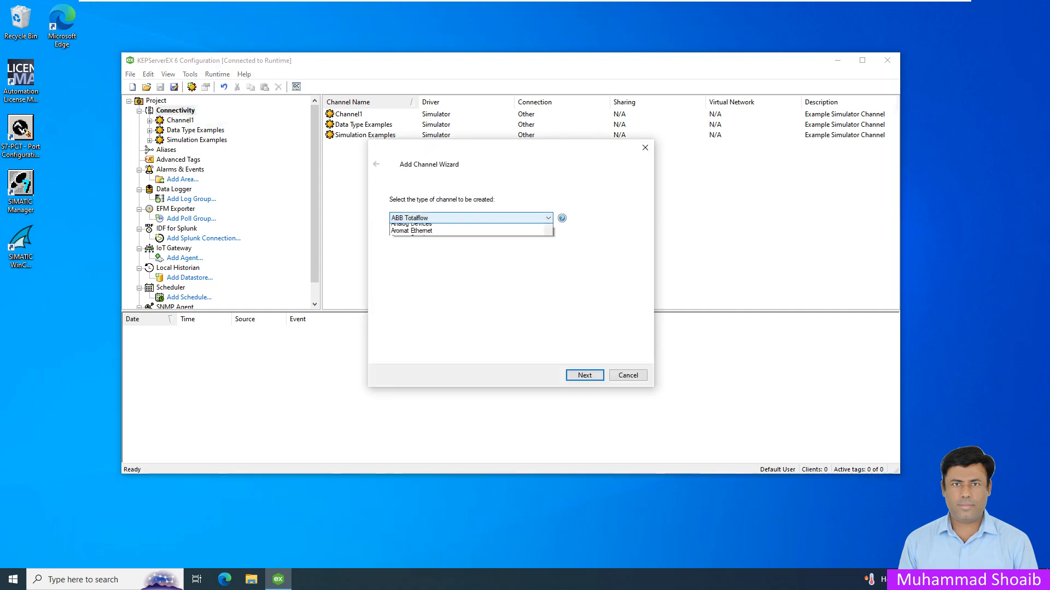
pyautogui.scroll(-2, 481, 269)
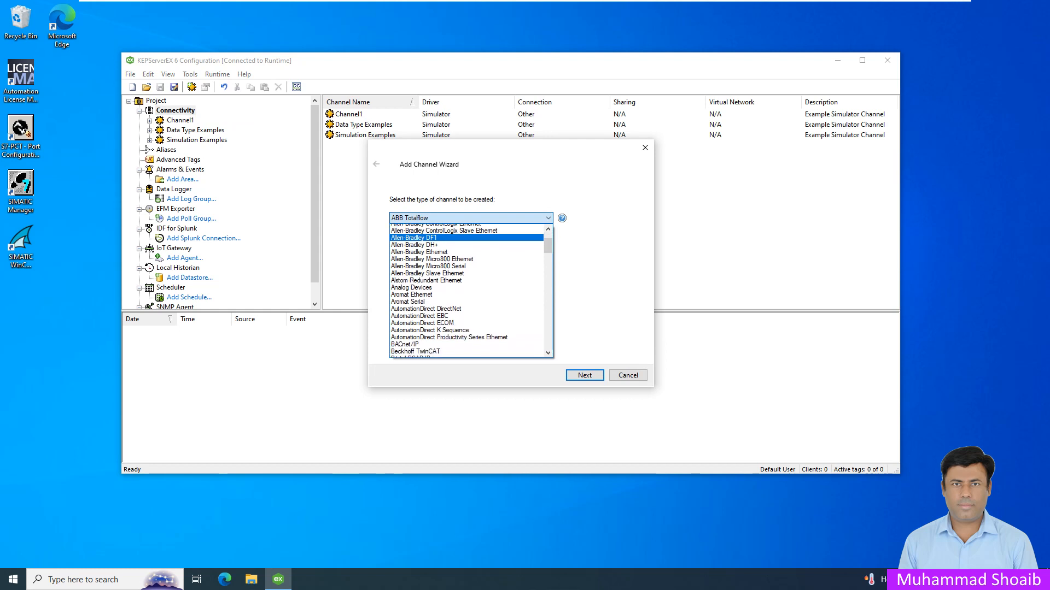
pyautogui.scroll(-3, 467, 290)
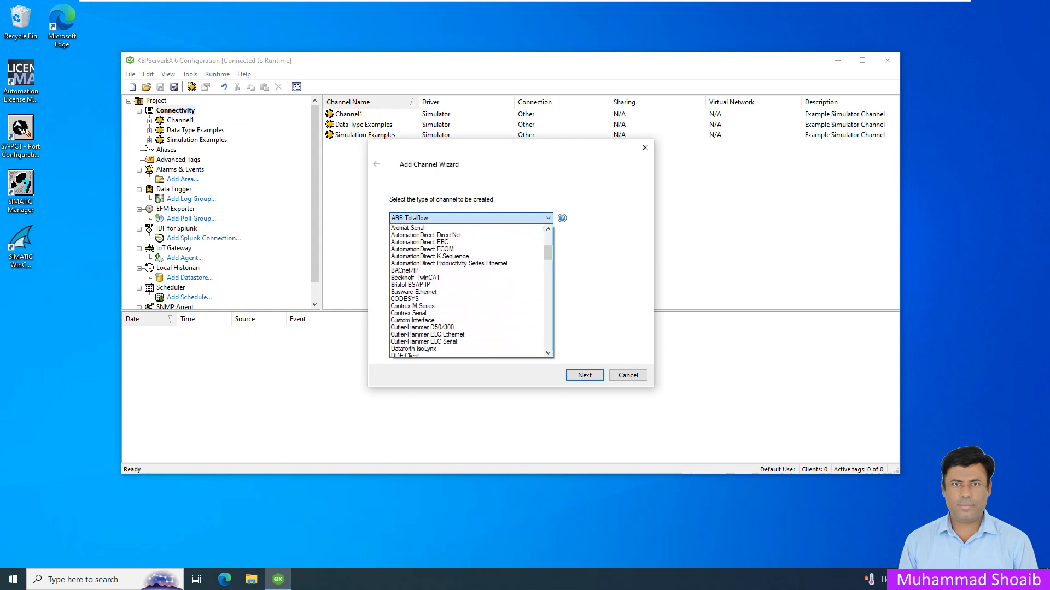
pyautogui.scroll(-6, 468, 290)
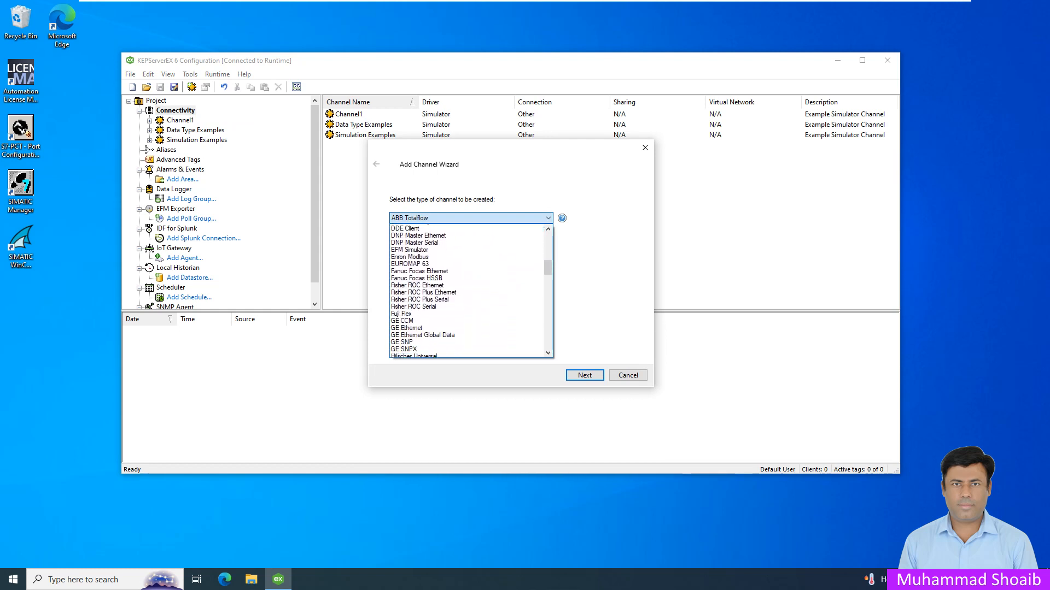
pyautogui.scroll(-6, 468, 278)
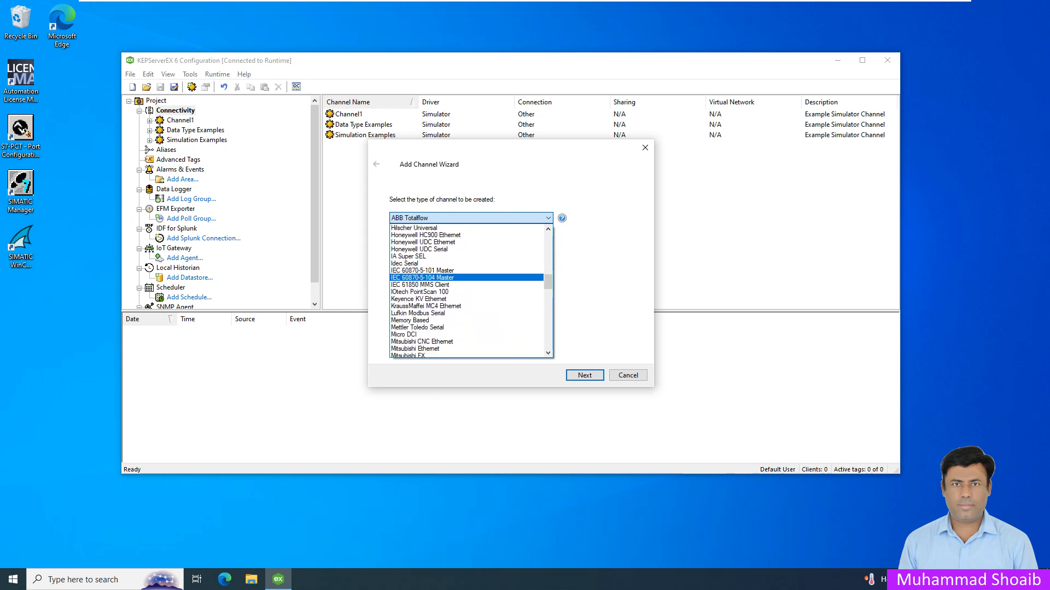
pyautogui.scroll(-3, 468, 290)
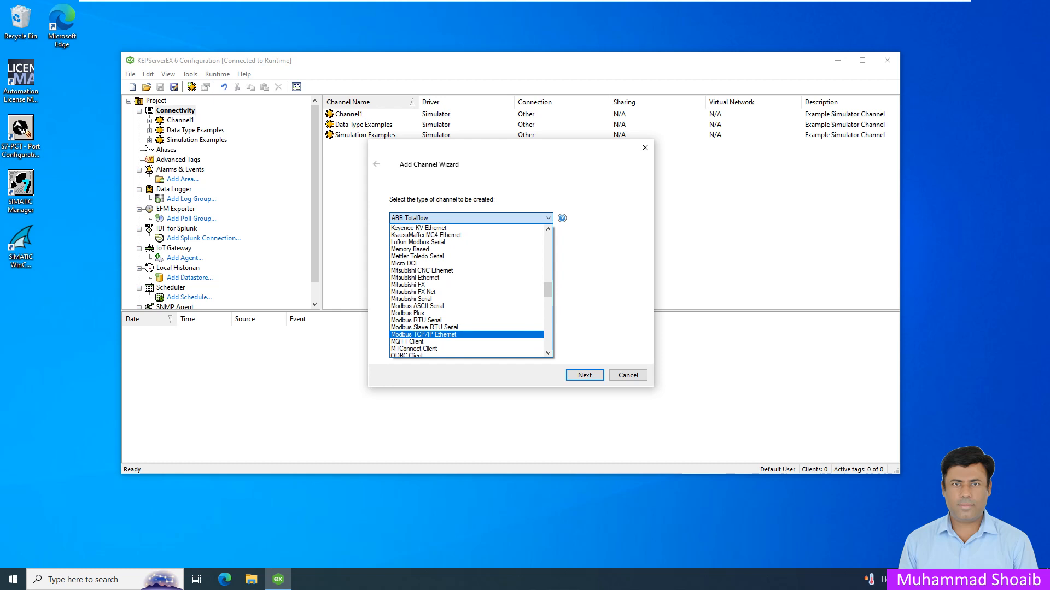
pyautogui.click(423, 334)
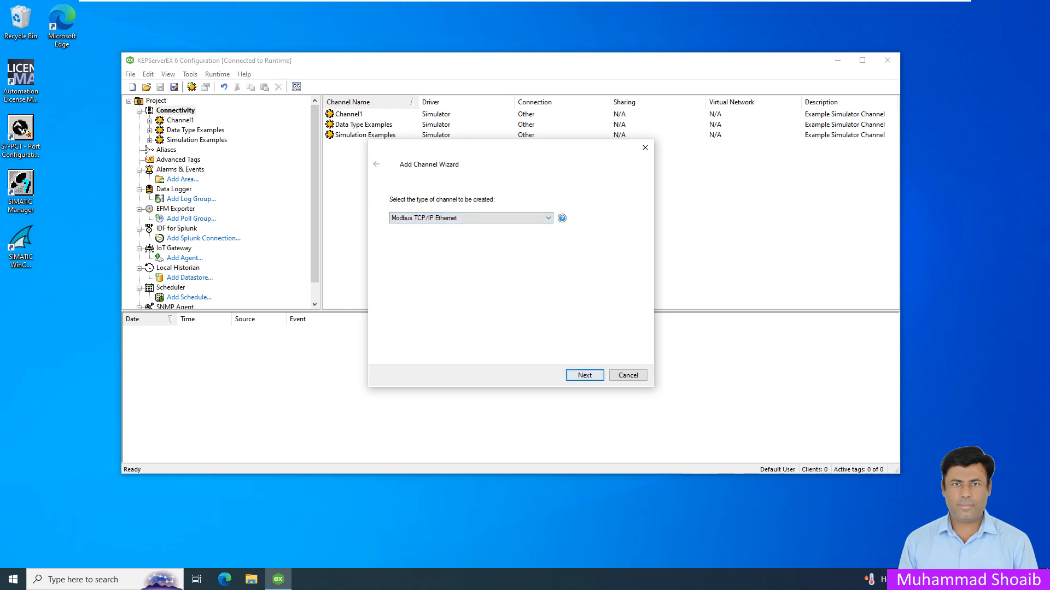
pyautogui.click(584, 376)
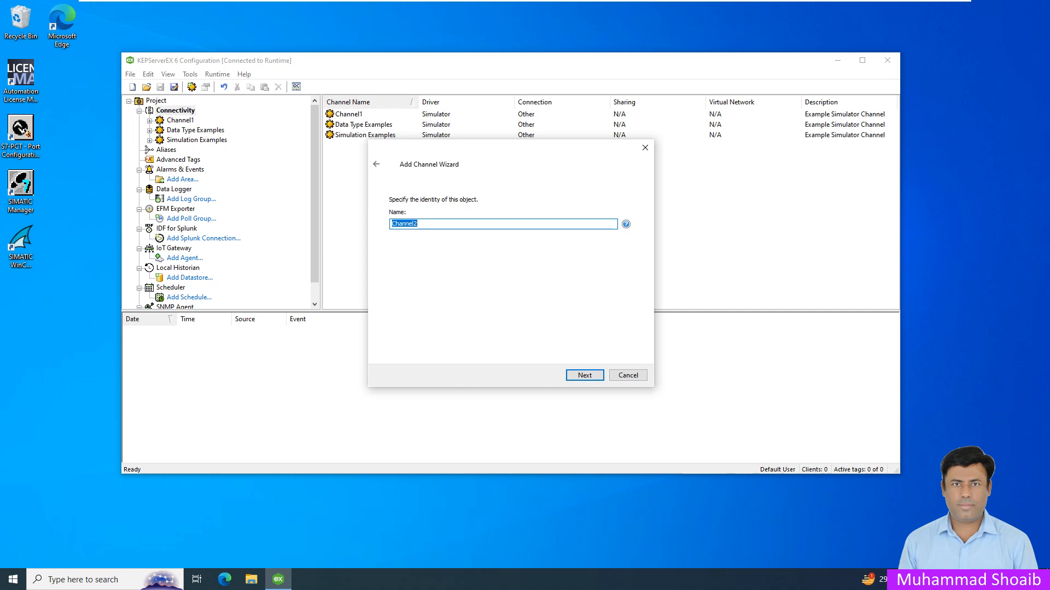
# Name the channel ModbusC1, leaving its virtual network as None and its network adapter as Default
pyautogui.write('M')
pyautogui.write('odbusC1')
pyautogui.press('Return')
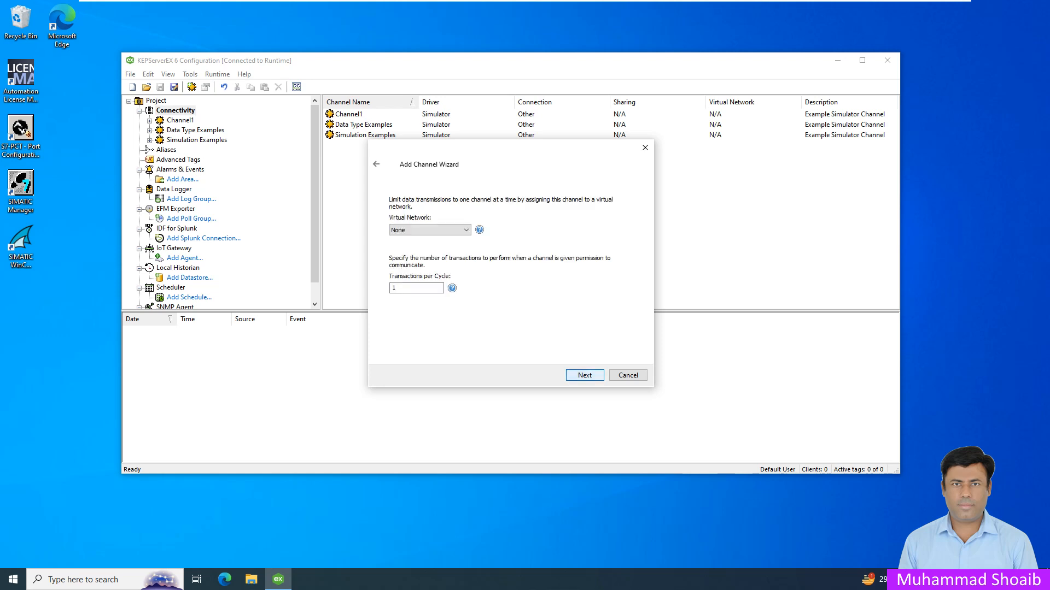
pyautogui.press('Return')
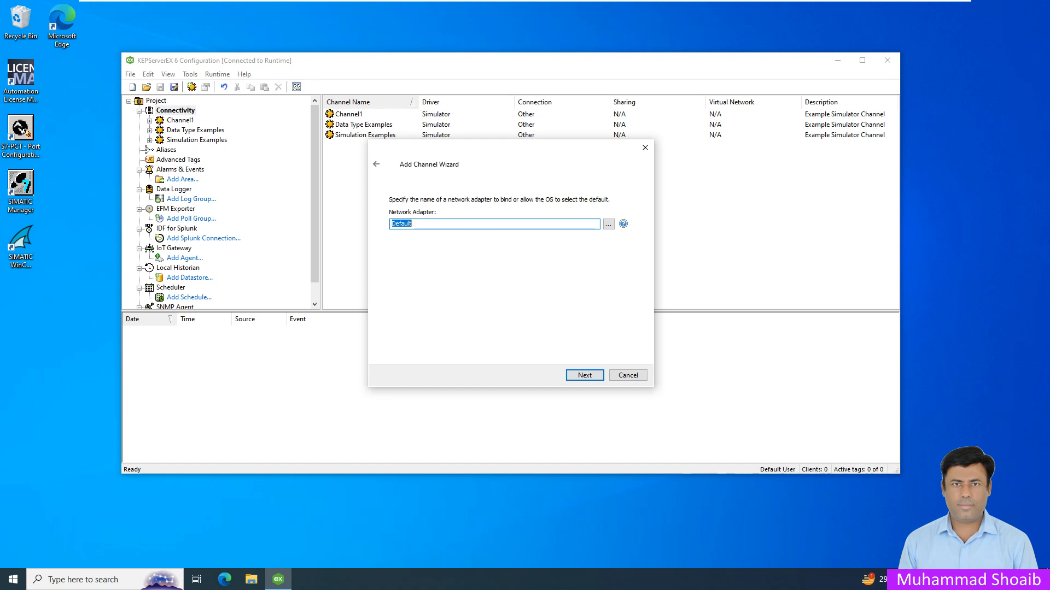
pyautogui.click(608, 224)
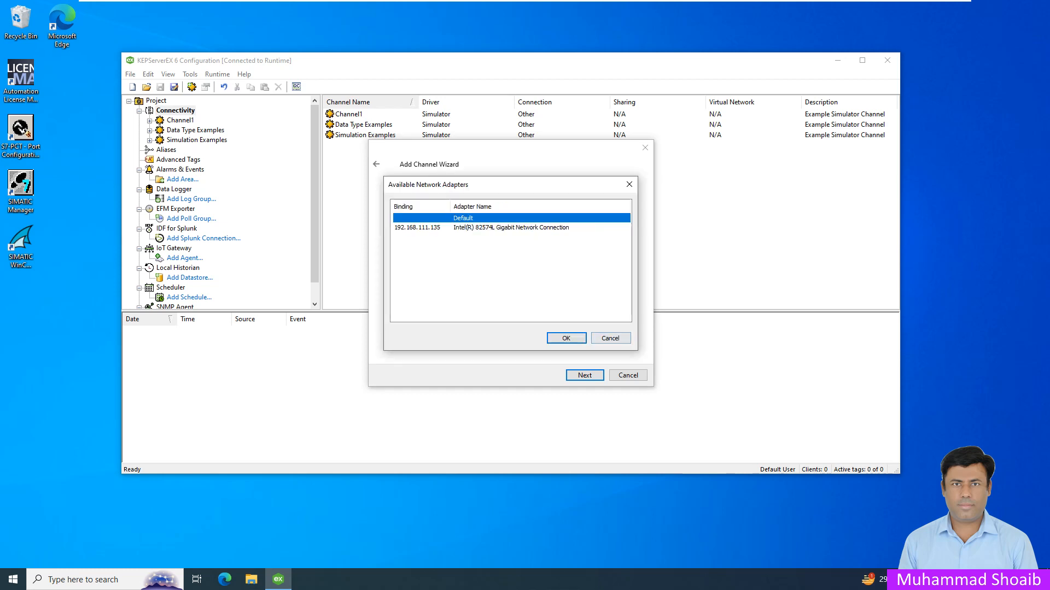
pyautogui.click(610, 338)
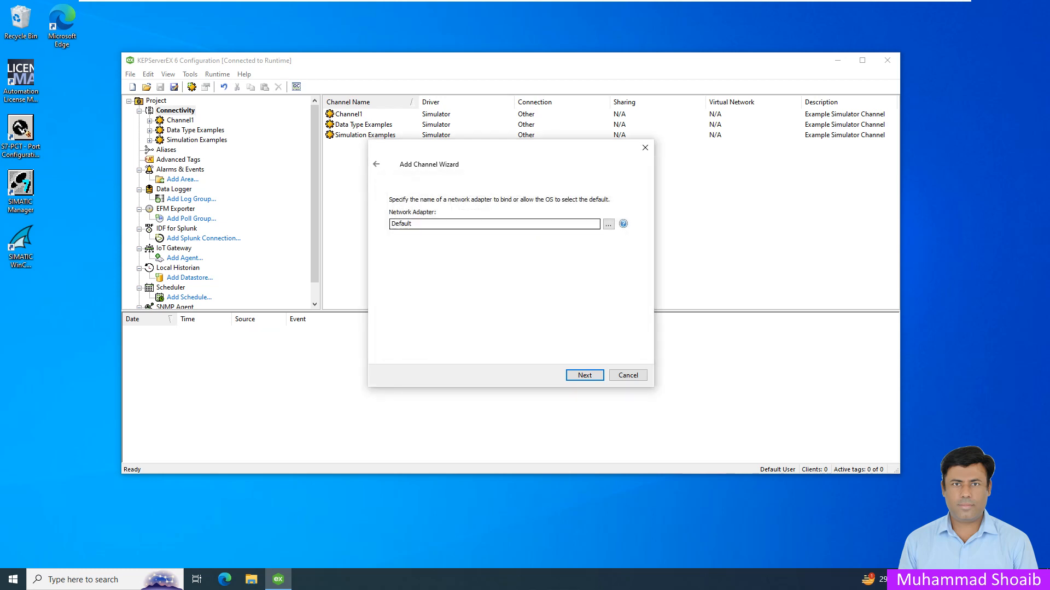
pyautogui.click(585, 375)
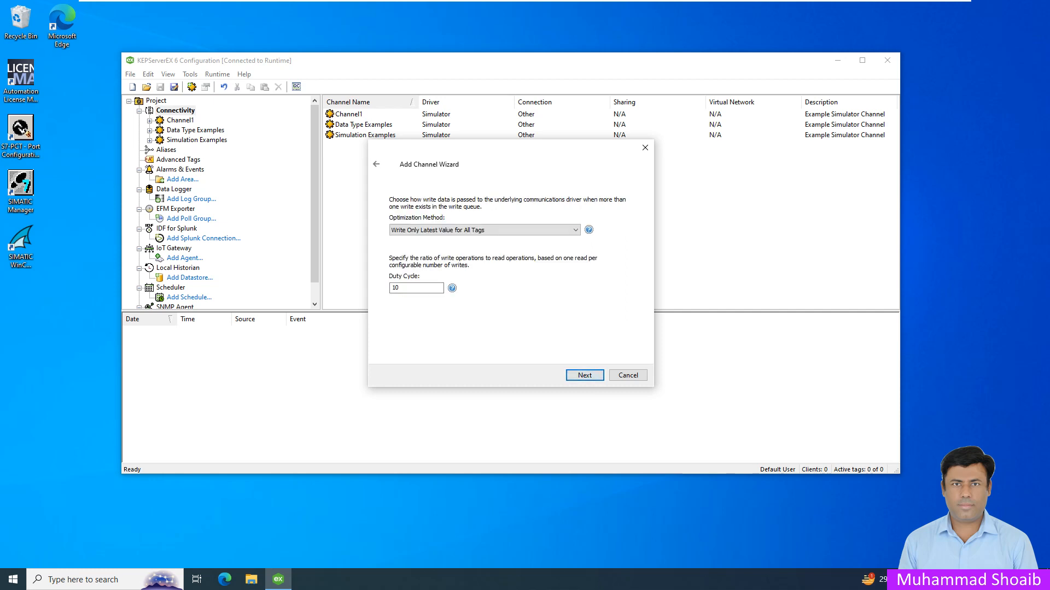
# Accept the default write optimization, floating-point and socket settings with port 502 over TCP/IP, and finish creating the channel
pyautogui.click(584, 375)
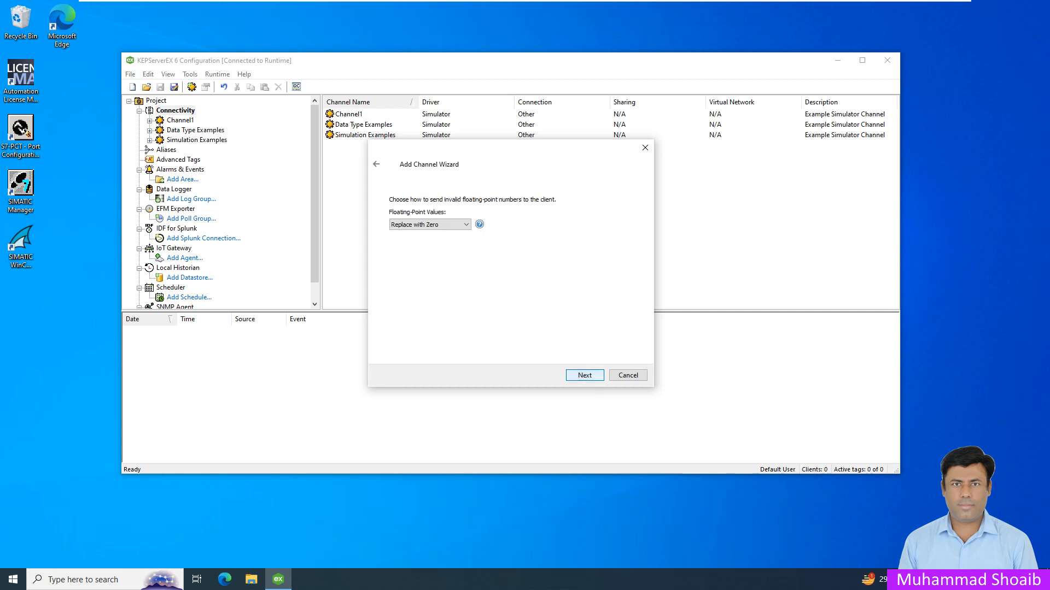
pyautogui.click(585, 375)
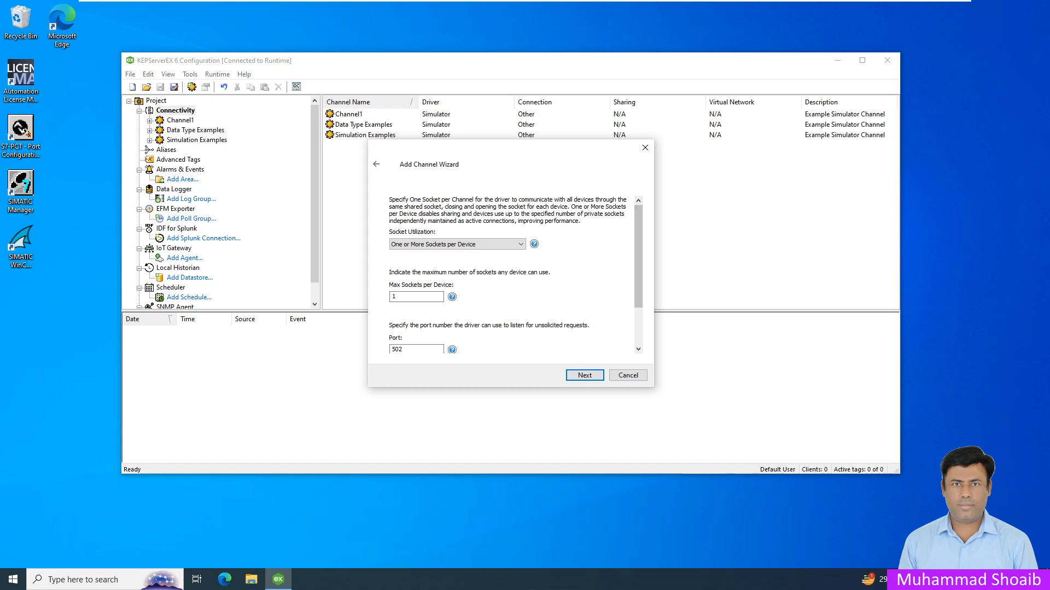
pyautogui.scroll(-1, 515, 275)
pyautogui.doubleClick(401, 295)
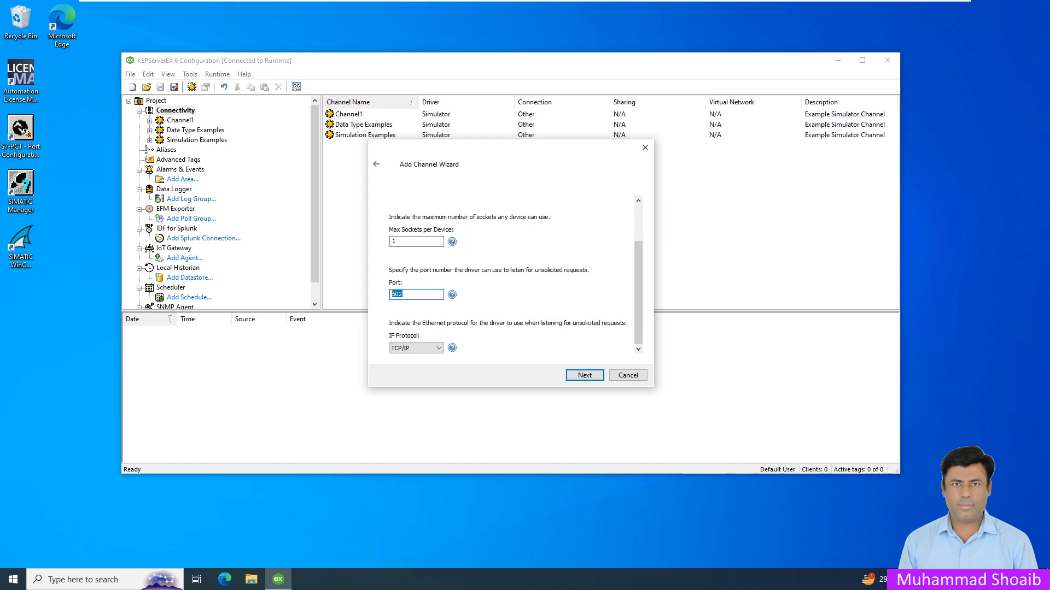
pyautogui.click(404, 294)
pyautogui.press('Return')
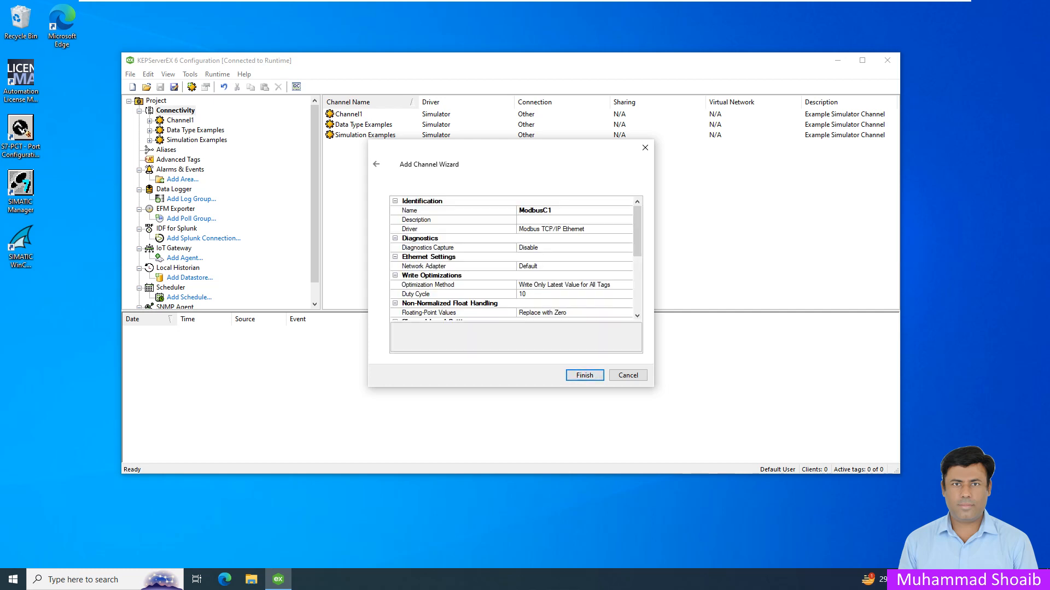
pyautogui.press('Return')
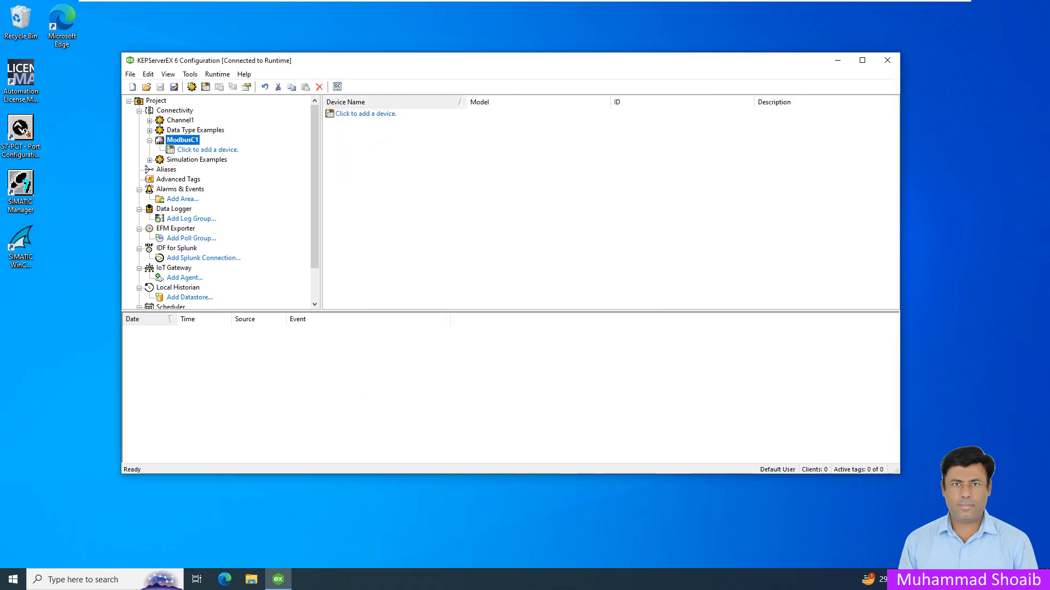
# Add a device named D1 to the ModbusC1 channel with the Modbus model
pyautogui.press('Return')
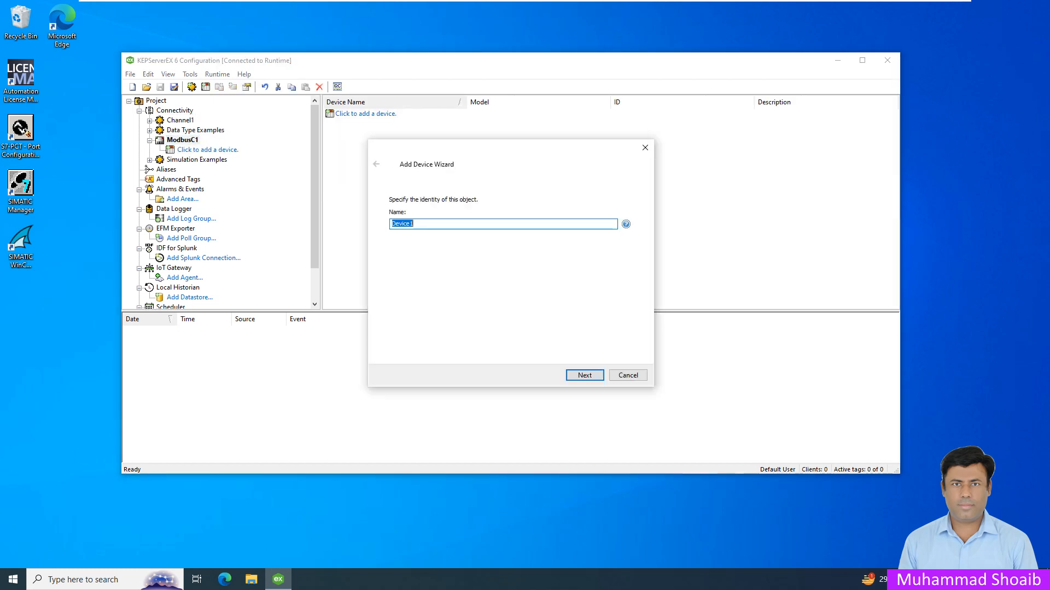
pyautogui.write('D1')
pyautogui.press('Return')
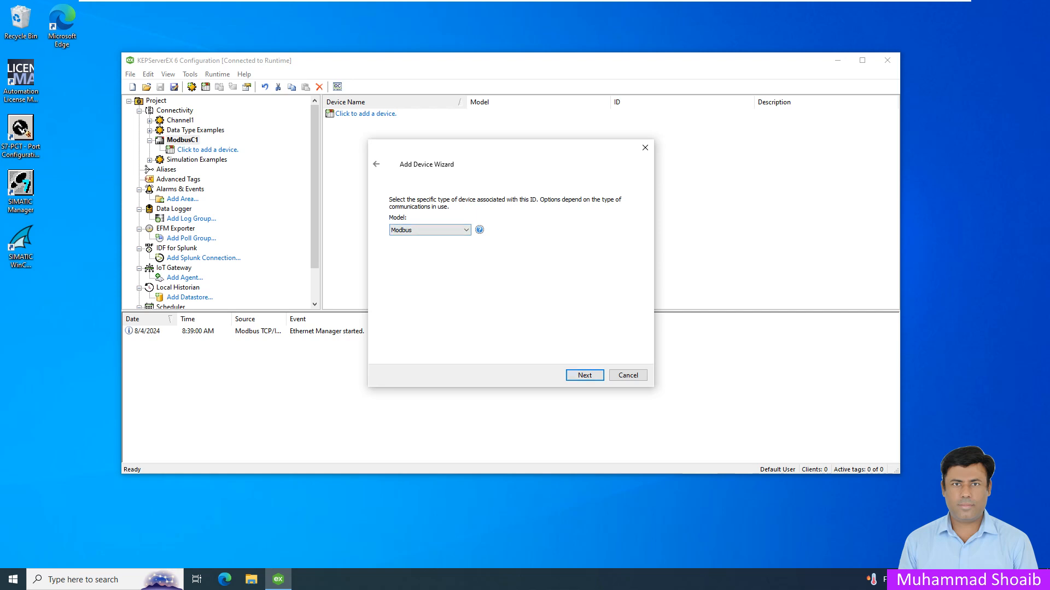
pyautogui.press('Return')
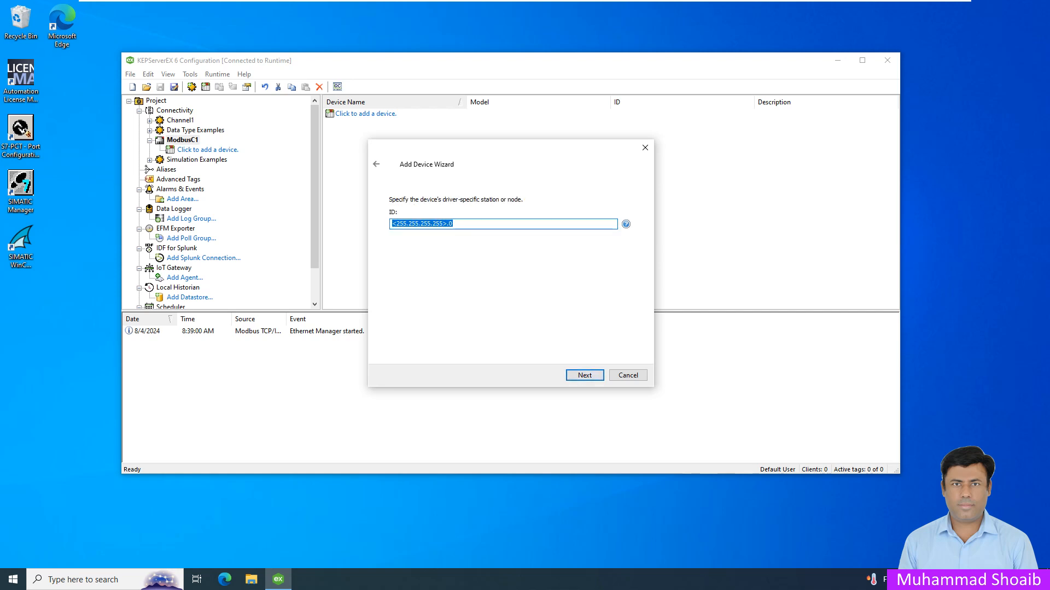
# Set the device ID to <192.168.0.100>.1 and accept the default scan mode
pyautogui.click(441, 223)
pyautogui.moveTo(443, 224); pyautogui.dragTo(396, 224)
pyautogui.write('192.168.0.100')
pyautogui.press('BackSpace')
pyautogui.write('1')
pyautogui.press('Return')
pyautogui.press('Return')
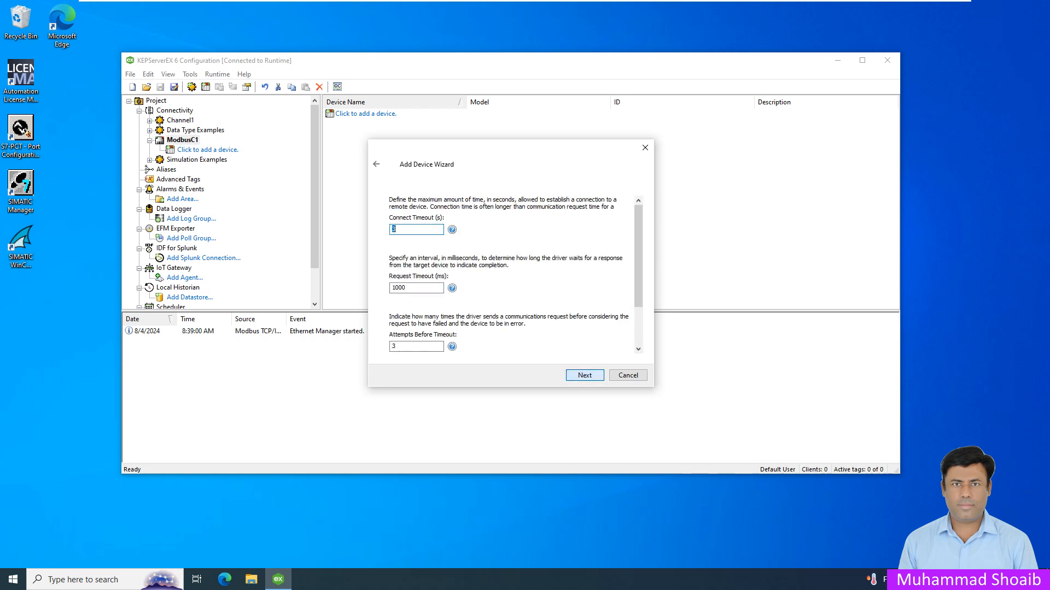
# Accept the default timing, port, byte-order and variable import settings for device D1, and finish creating the device
pyautogui.press('Tab')
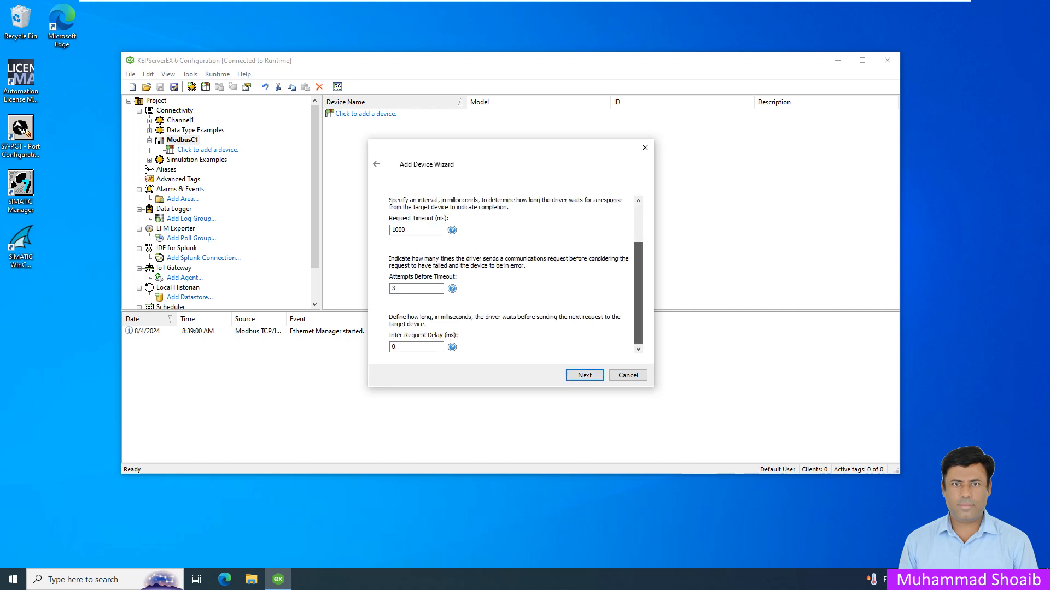
pyautogui.press('Return')
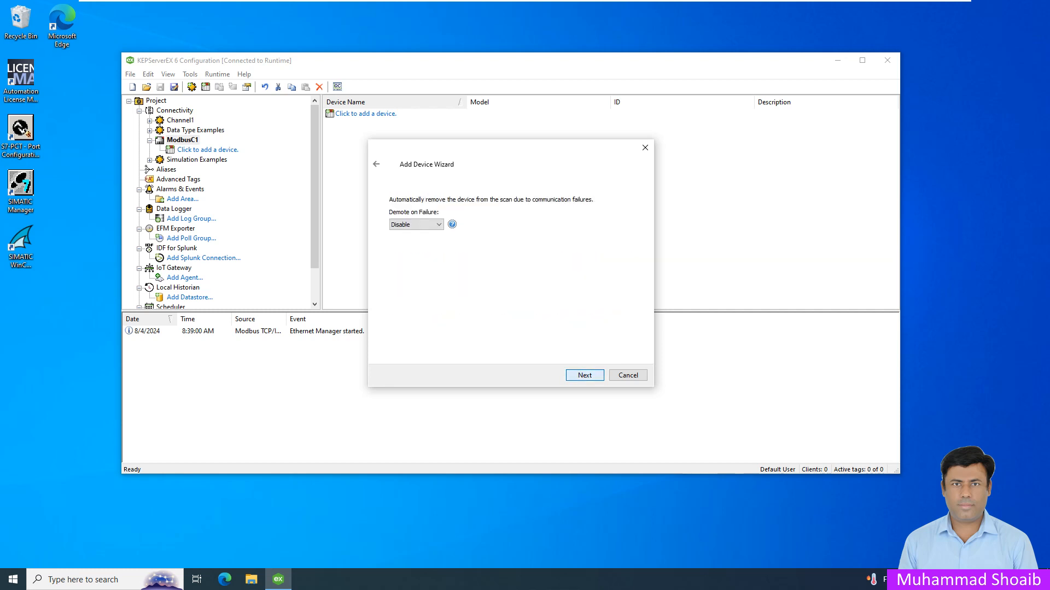
pyautogui.press('Return')
pyautogui.press('Return')
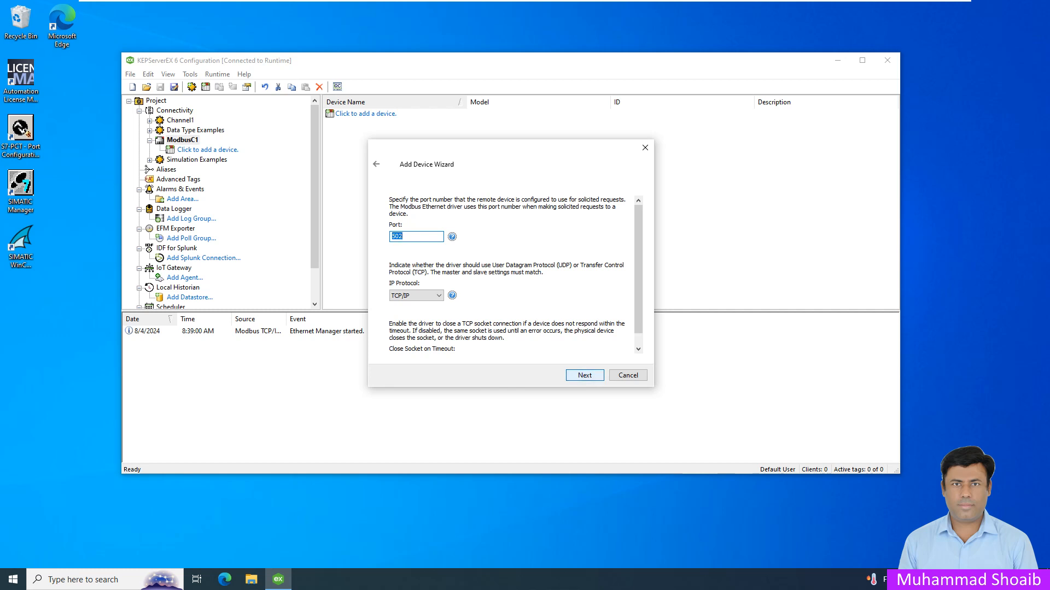
pyautogui.press('Return')
pyautogui.press('Return')
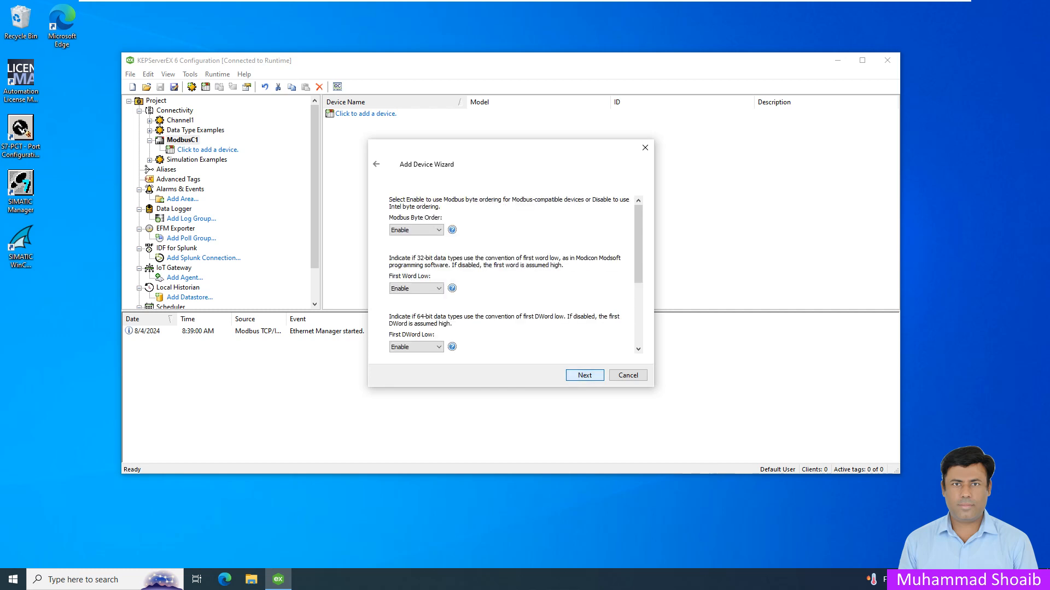
pyautogui.press('Return')
pyautogui.press('Return')
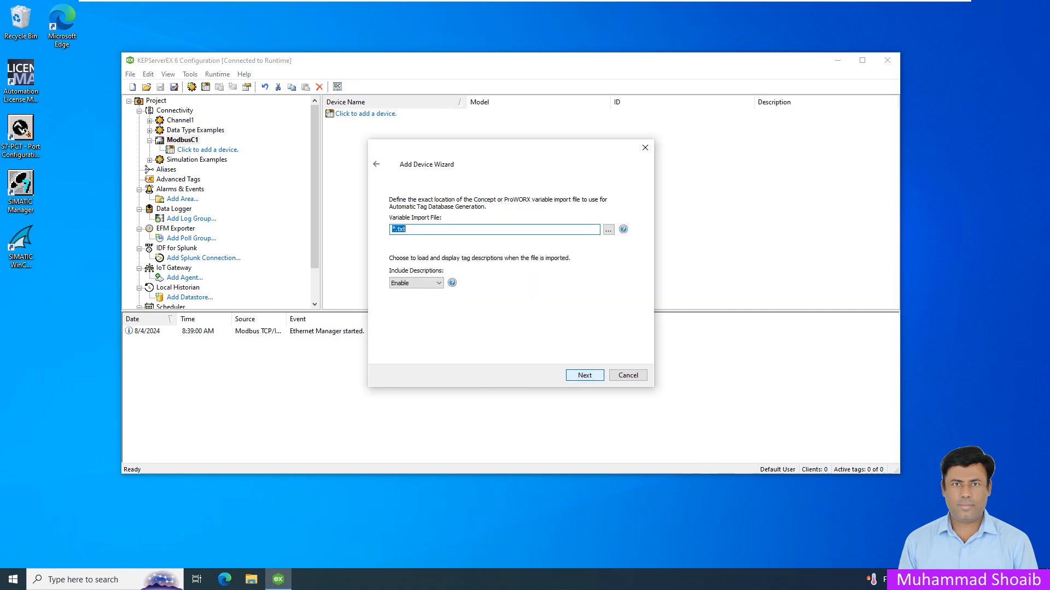
pyautogui.press('Return')
pyautogui.press('Return')
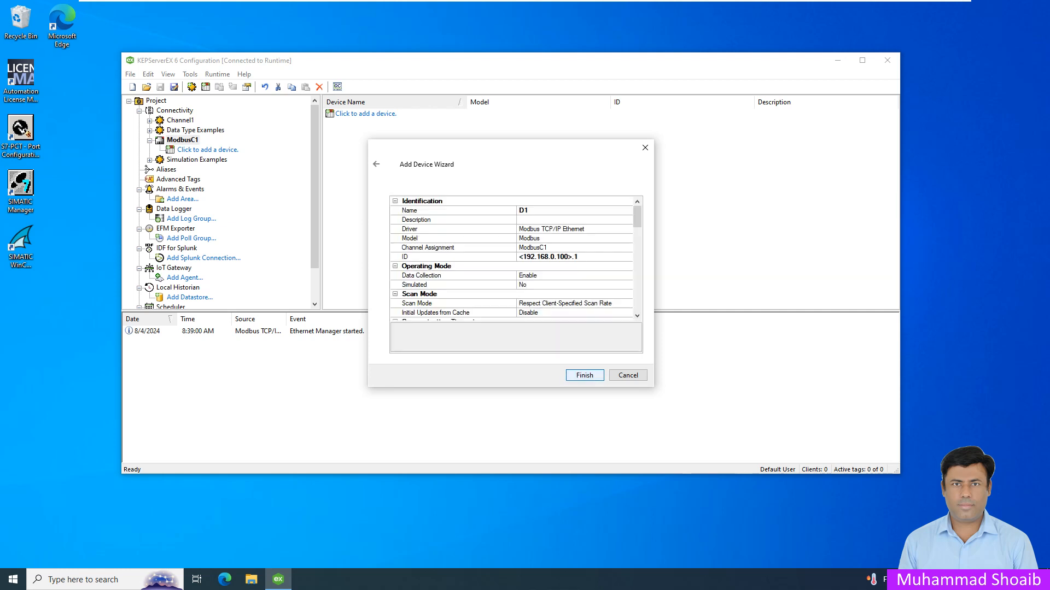
pyautogui.press('Return')
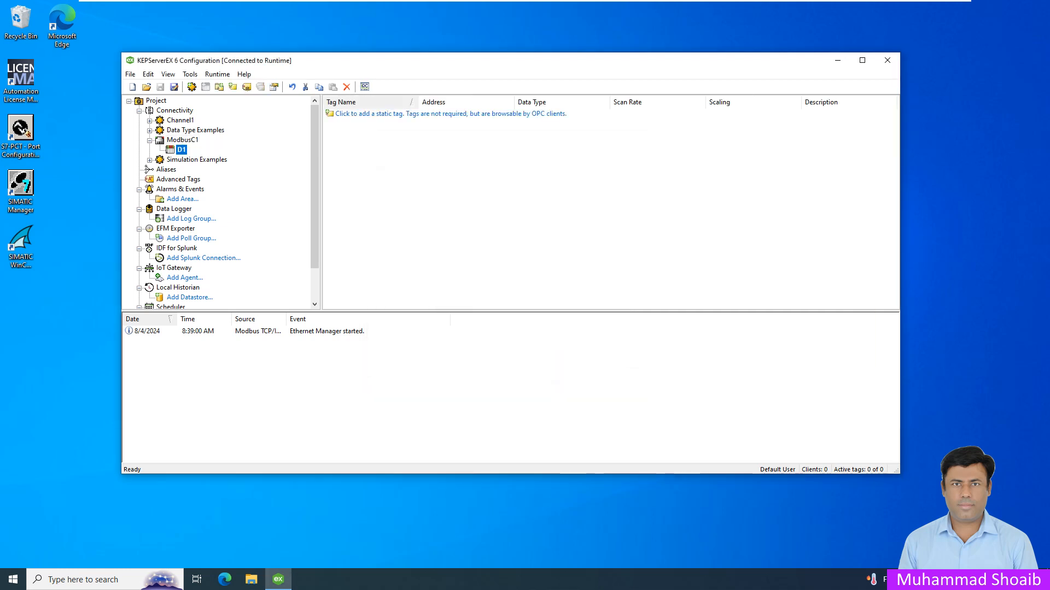
# Start a new static tag under D1 named Tag_AI with the description "Analog Input-01", keeping the Default data type
pyautogui.press('Tab')
pyautogui.press('Return')
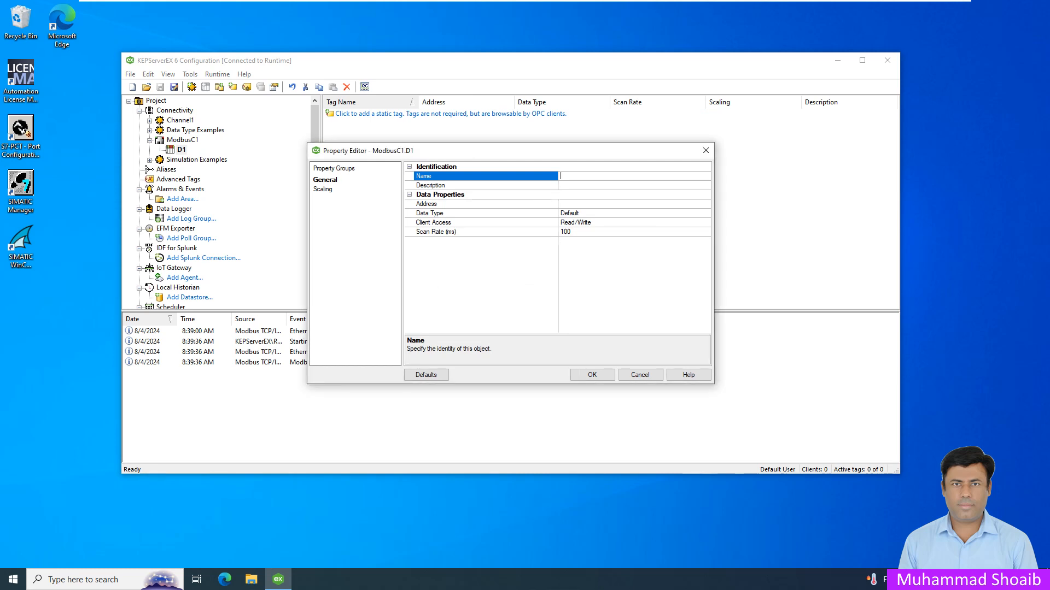
pyautogui.write('Tag_AI')
pyautogui.click(629, 213)
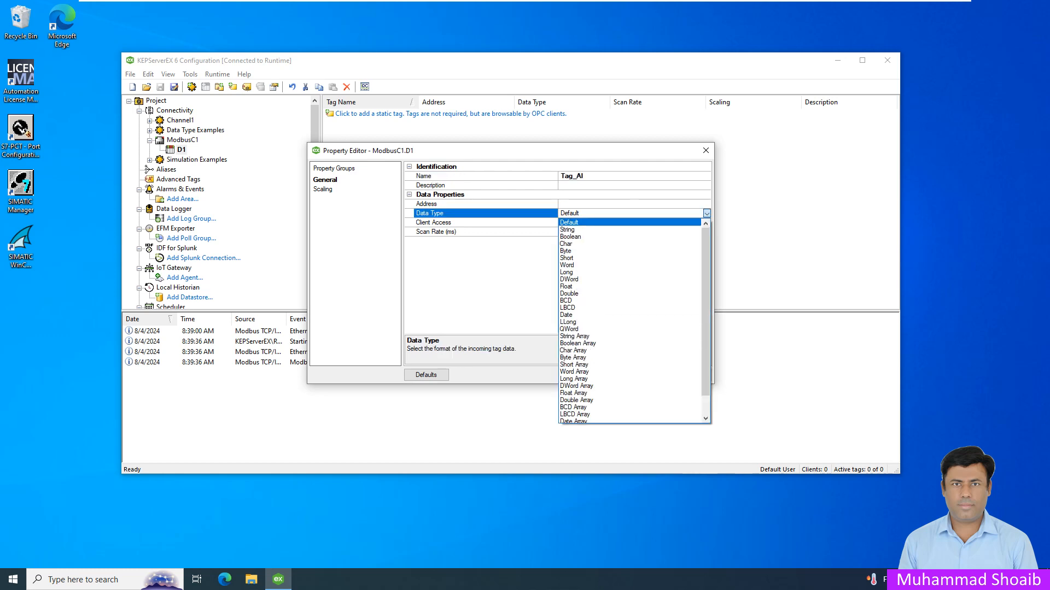
pyautogui.press('Return')
pyautogui.click(629, 204)
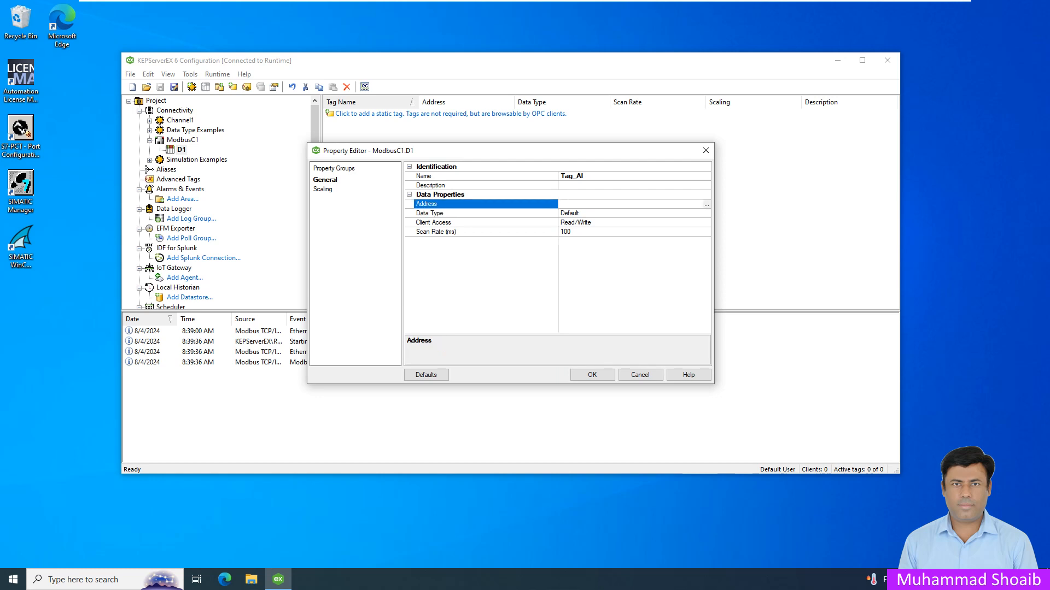
pyautogui.click(629, 185)
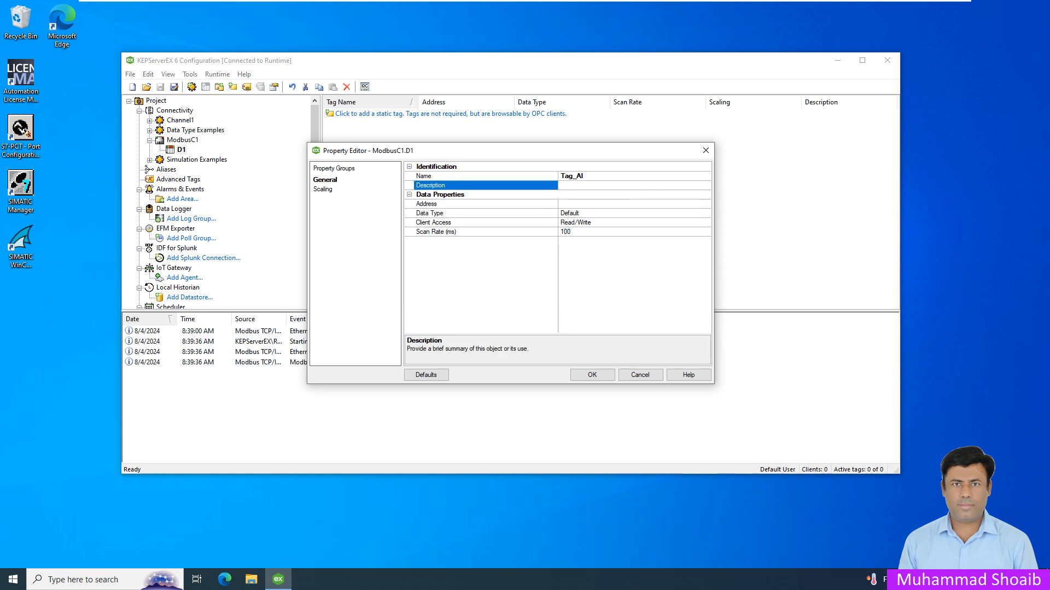
pyautogui.write('Analog Input-01')
pyautogui.press('Return')
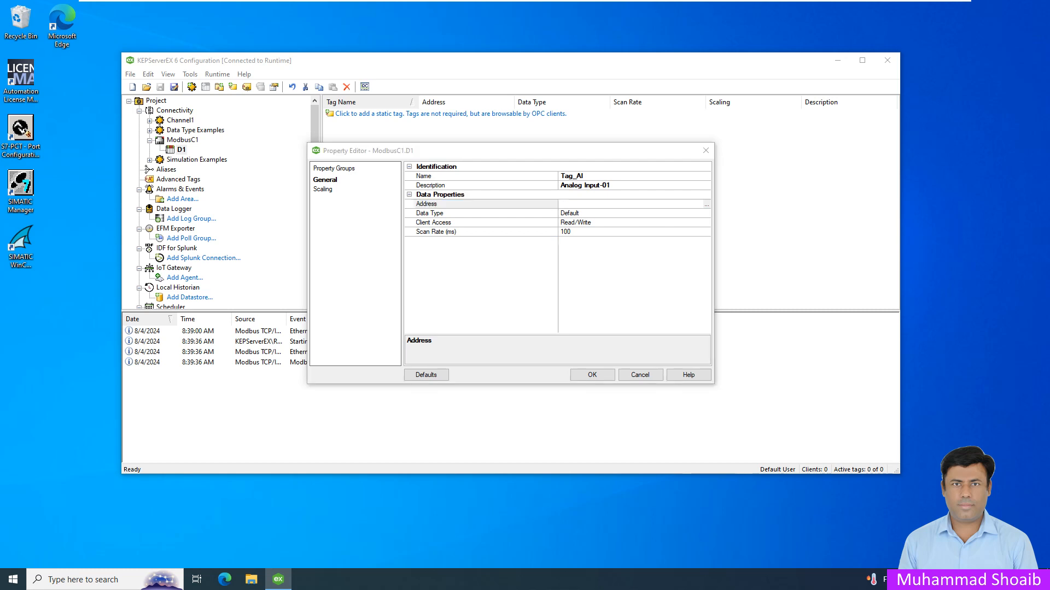
pyautogui.scroll(-10, 484, 271)
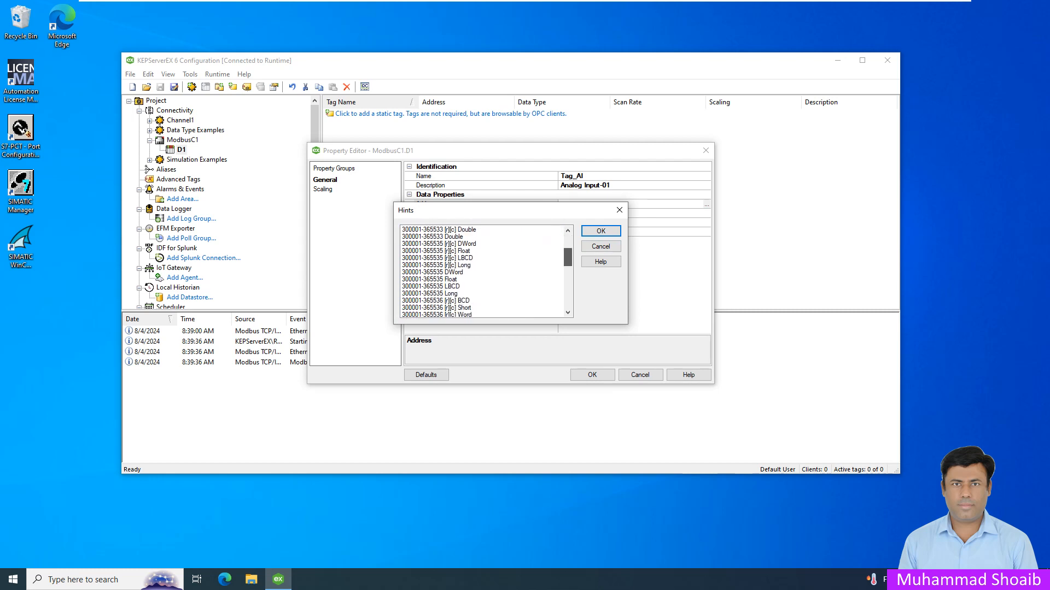
pyautogui.click(429, 293)
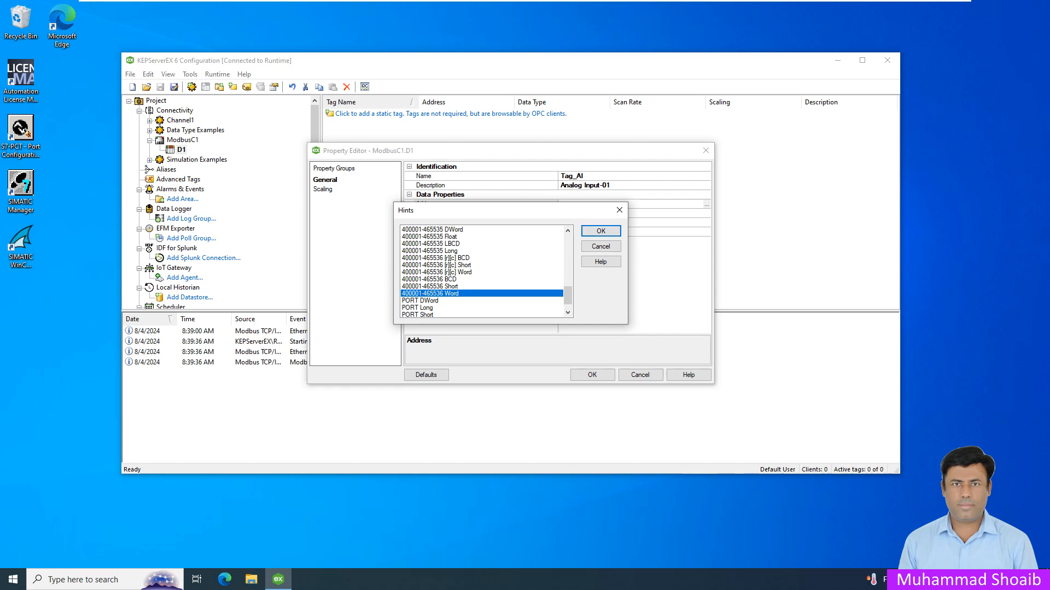
pyautogui.press('Return')
pyautogui.hotkey('shift', 'Left')
pyautogui.hotkey('shift', 'Left')
pyautogui.hotkey('shift', 'Left')
pyautogui.hotkey('shift', 'Left')
pyautogui.hotkey('shift', 'Left')
pyautogui.hotkey('shift', 'Left')
pyautogui.hotkey('shift', 'Left')
pyautogui.hotkey('shift', 'Left')
pyautogui.hotkey('shift', 'Left')
pyautogui.hotkey('shift', 'Left')
pyautogui.hotkey('shift', 'Left')
pyautogui.hotkey('shift', 'Left')
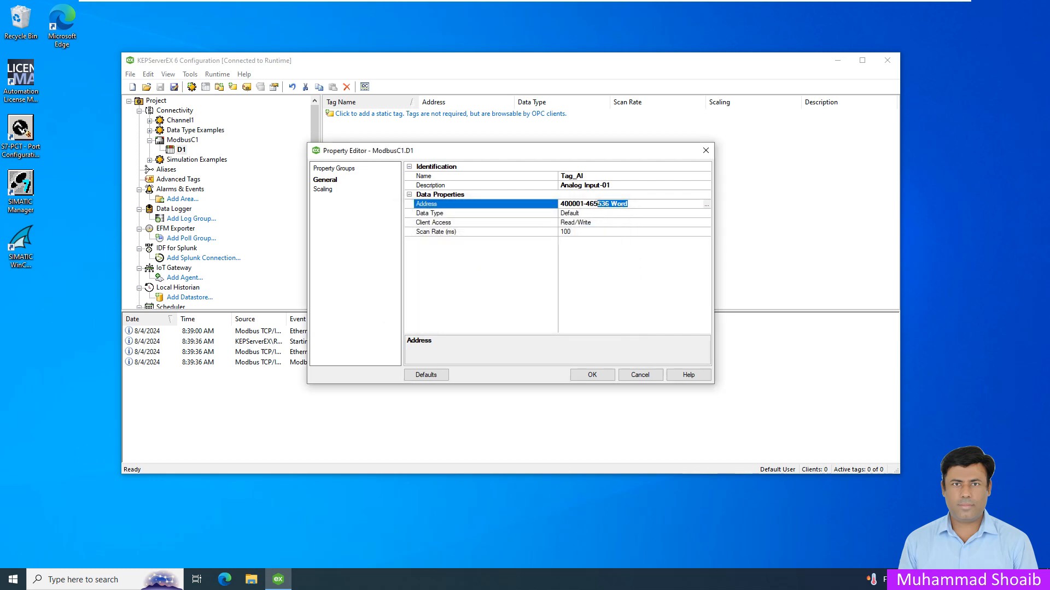
pyautogui.press('Delete')
pyautogui.press('BackSpace')
pyautogui.write('101')
# Set the client access of Tag_AI to Read Only and finish creating the tag
pyautogui.click(629, 223)
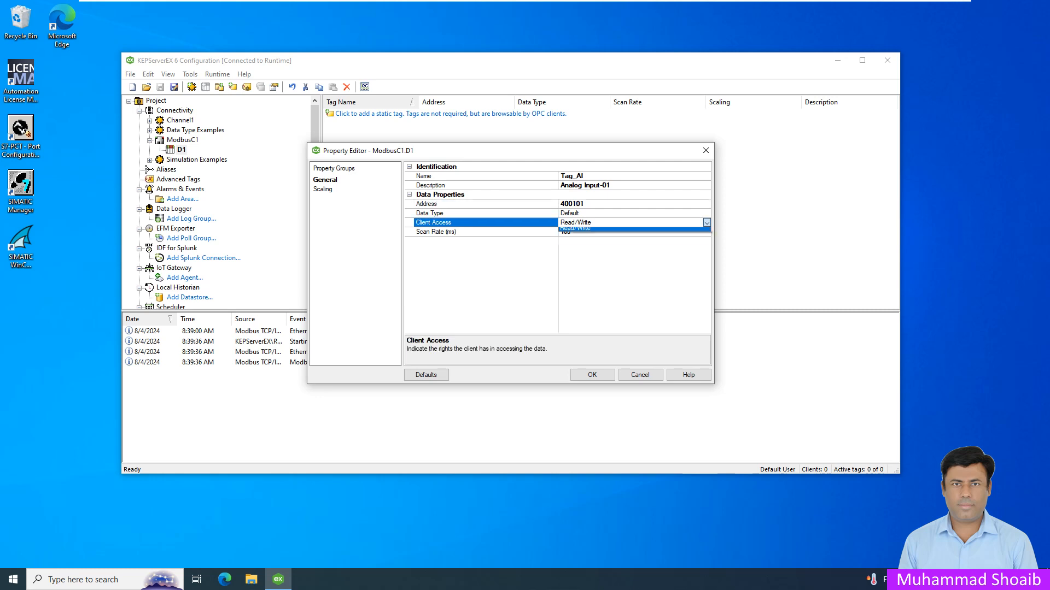
pyautogui.click(707, 222)
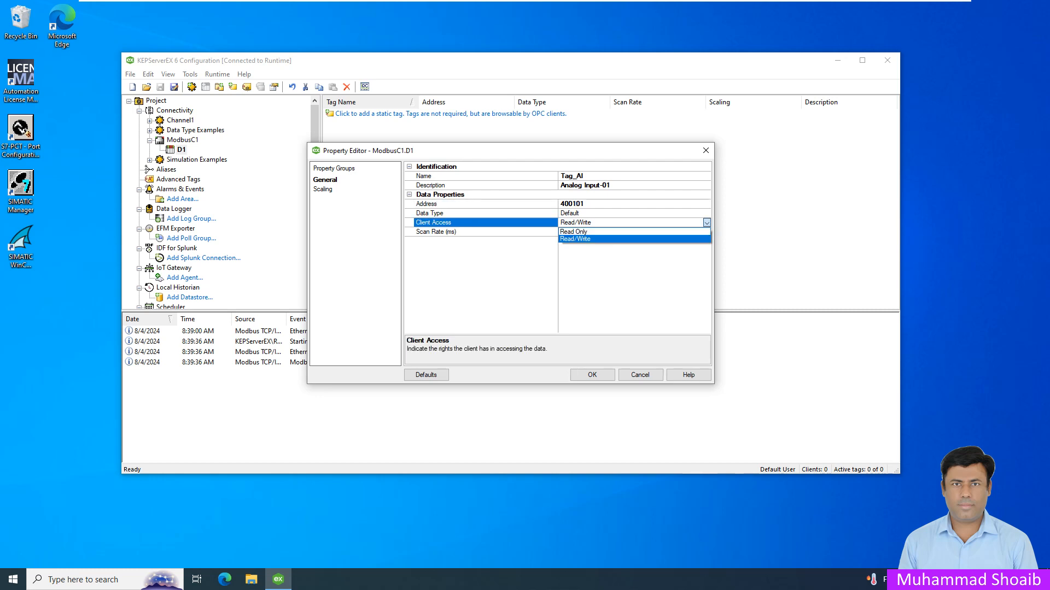
pyautogui.press('Up')
pyautogui.press('Return')
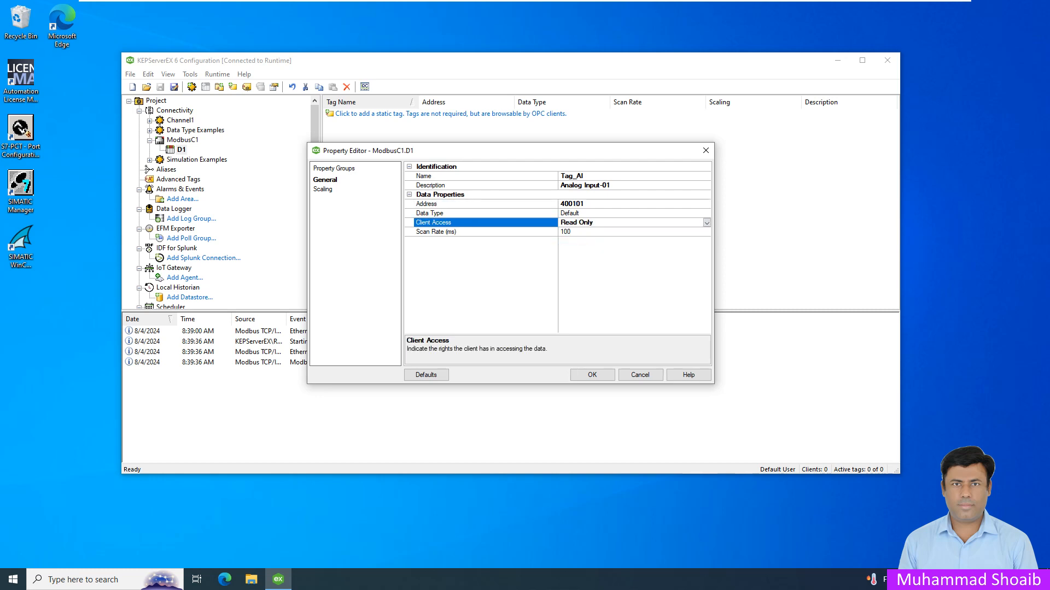
pyautogui.press('Return')
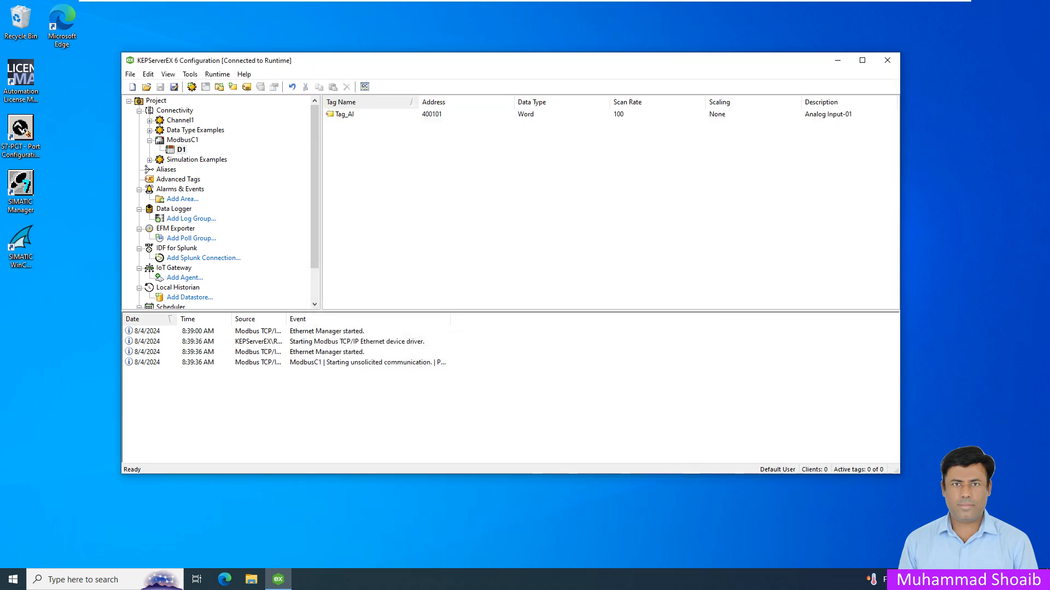
# Duplicate the Tag_AI tag within device D1 by copying and pasting it, and select the copy
pyautogui.rightClick(348, 115)
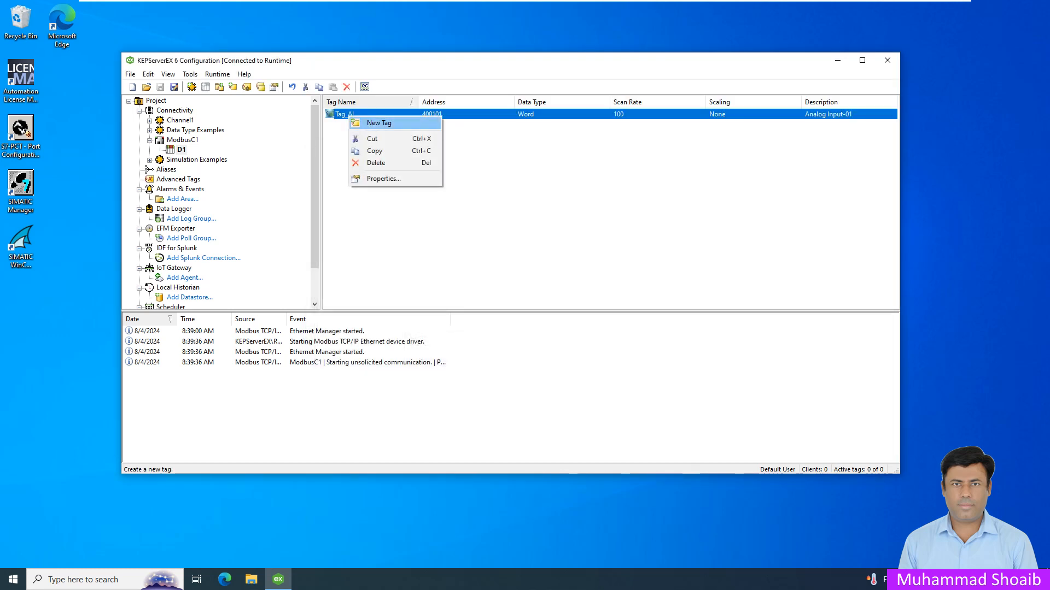
pyautogui.click(383, 146)
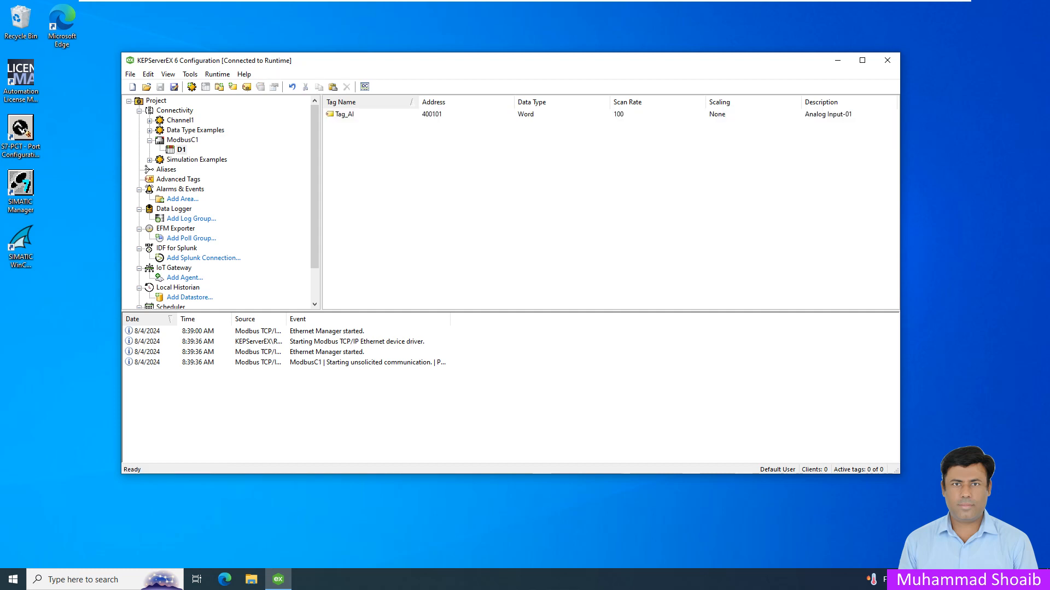
pyautogui.hotkey('ctrl', 'v')
pyautogui.click(346, 125)
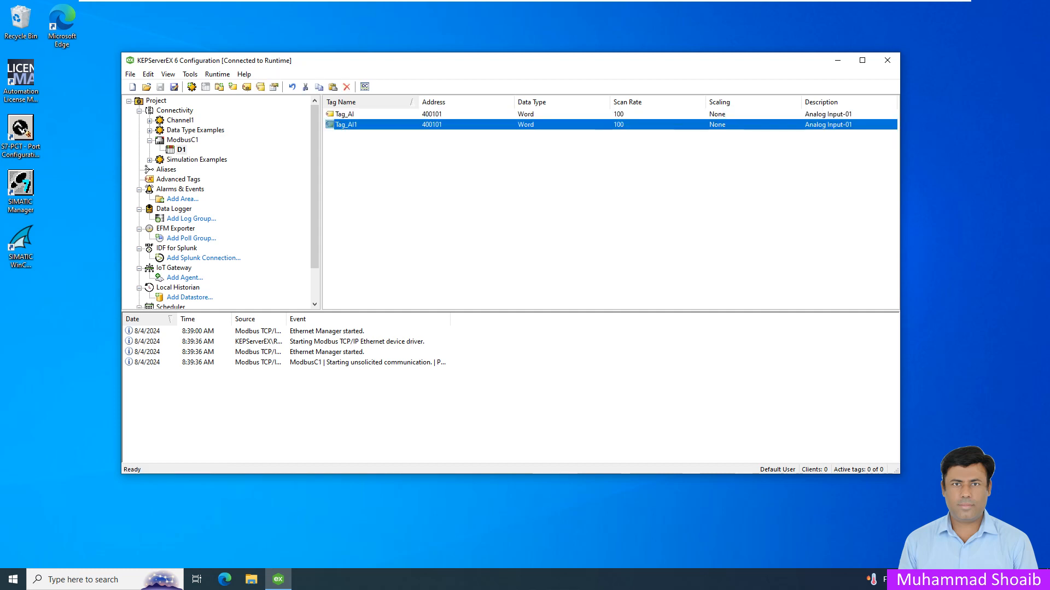
# Rename the copied analog tag as Tag_AO and change its description to "Analog Output-01"
pyautogui.doubleClick(345, 125)
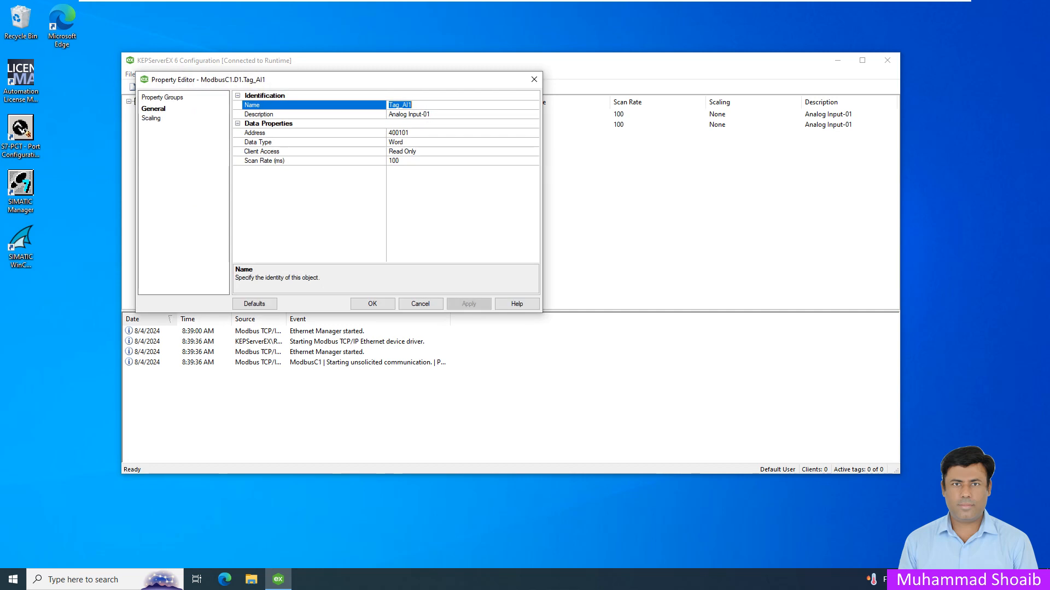
pyautogui.press('BackSpace')
pyautogui.press('BackSpace')
pyautogui.write('O')
pyautogui.click(414, 113)
pyautogui.press('BackSpace')
pyautogui.press('BackSpace')
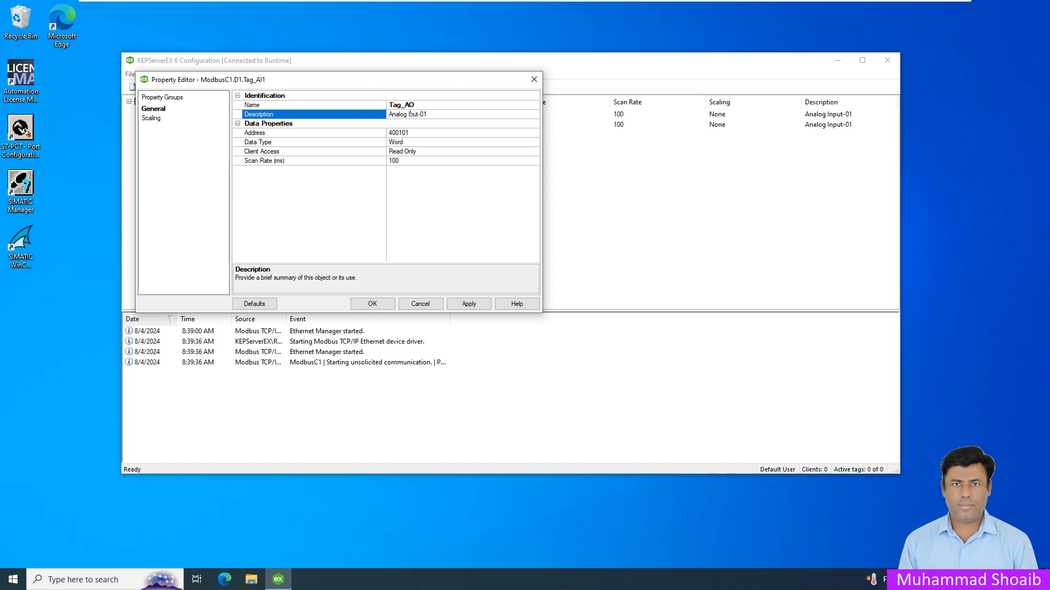
pyautogui.write('t')
# Set the address of Tag_AO to 400111 with Read/Write client access, and accept the tag properties
pyautogui.click(409, 132)
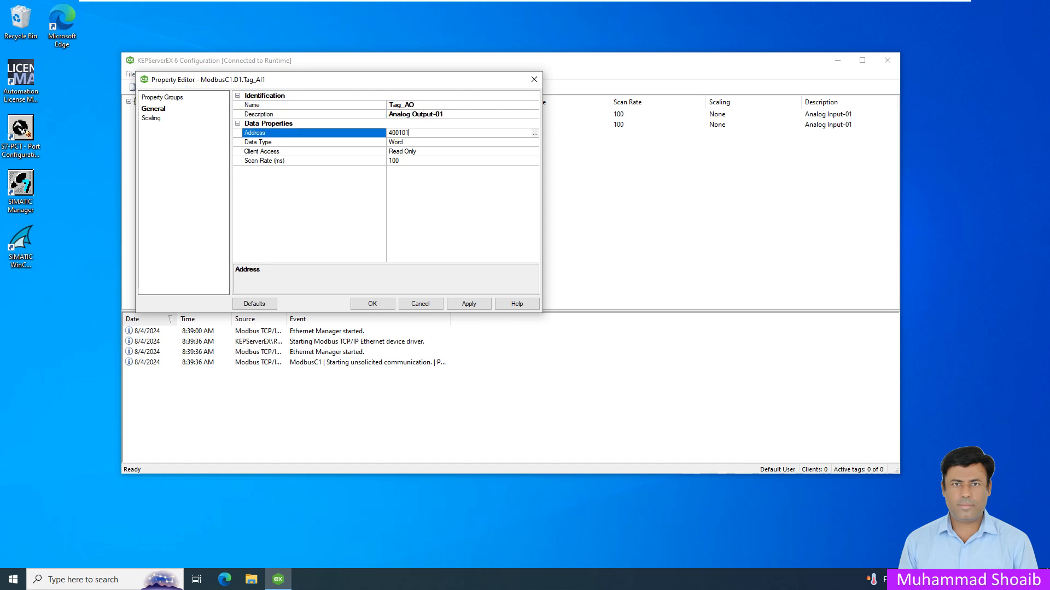
pyautogui.press('BackSpace')
pyautogui.write('1')
pyautogui.click(416, 151)
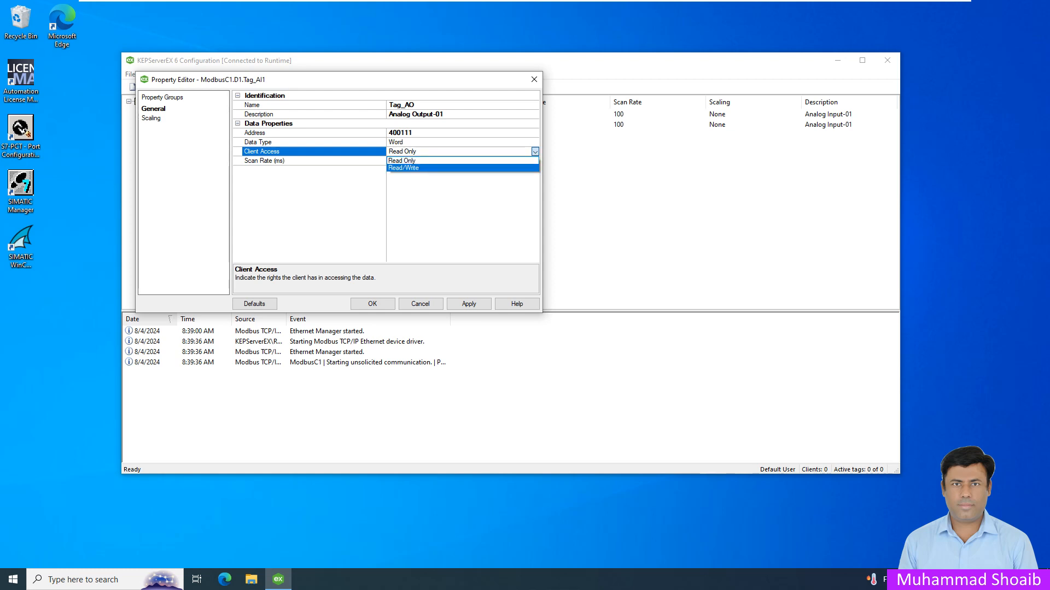
pyautogui.press('Return')
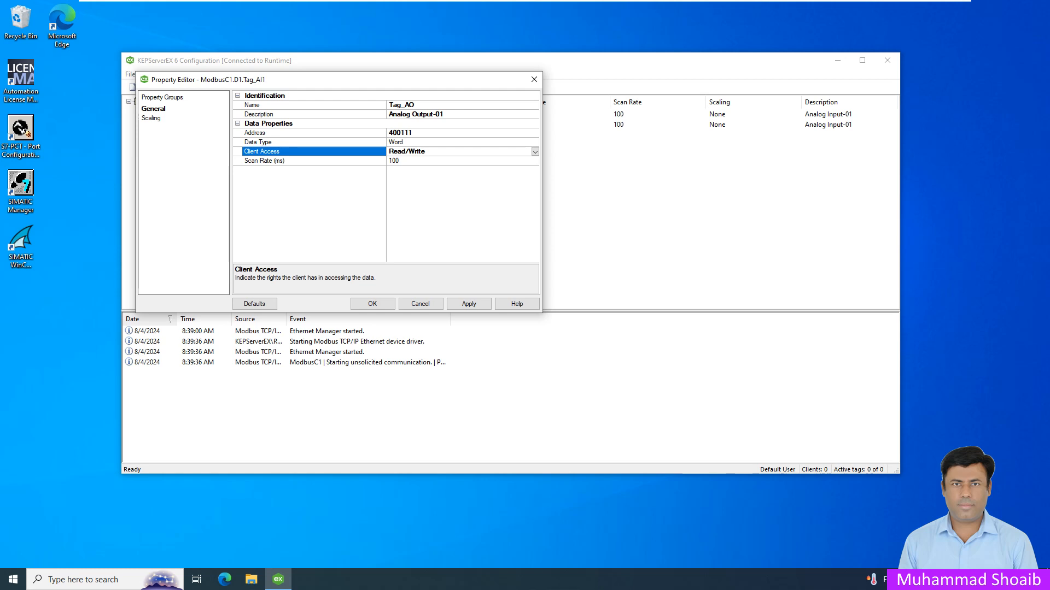
pyautogui.click(373, 304)
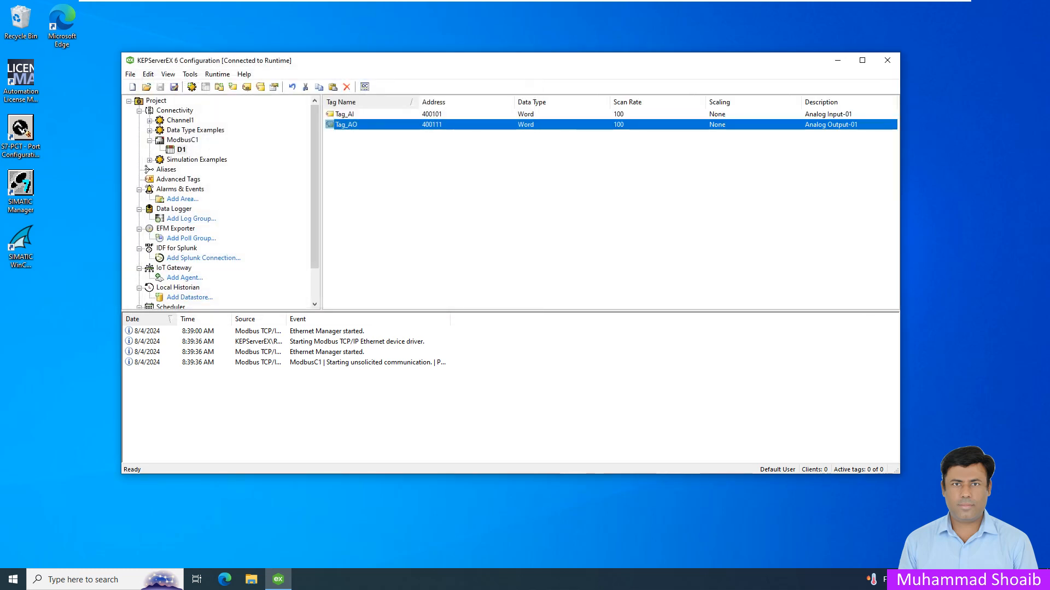
# Start a new tag under D1 named Tag_DI with the description "Digital Input-01"
pyautogui.click(438, 219)
pyautogui.click(346, 124)
pyautogui.rightClick(358, 148)
pyautogui.click(388, 155)
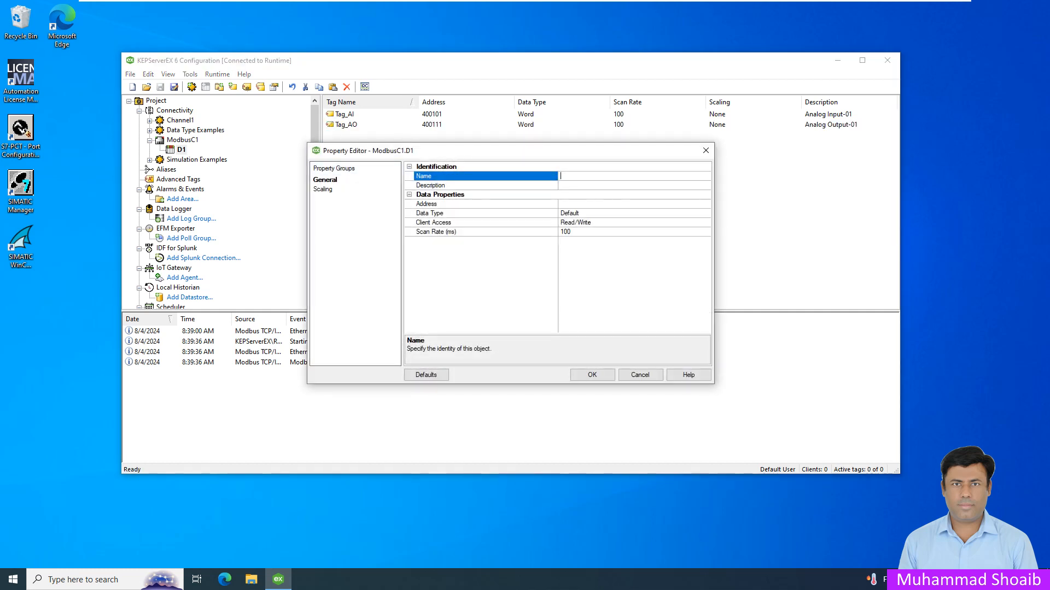
pyautogui.write('Tag_DI')
pyautogui.press('Tab')
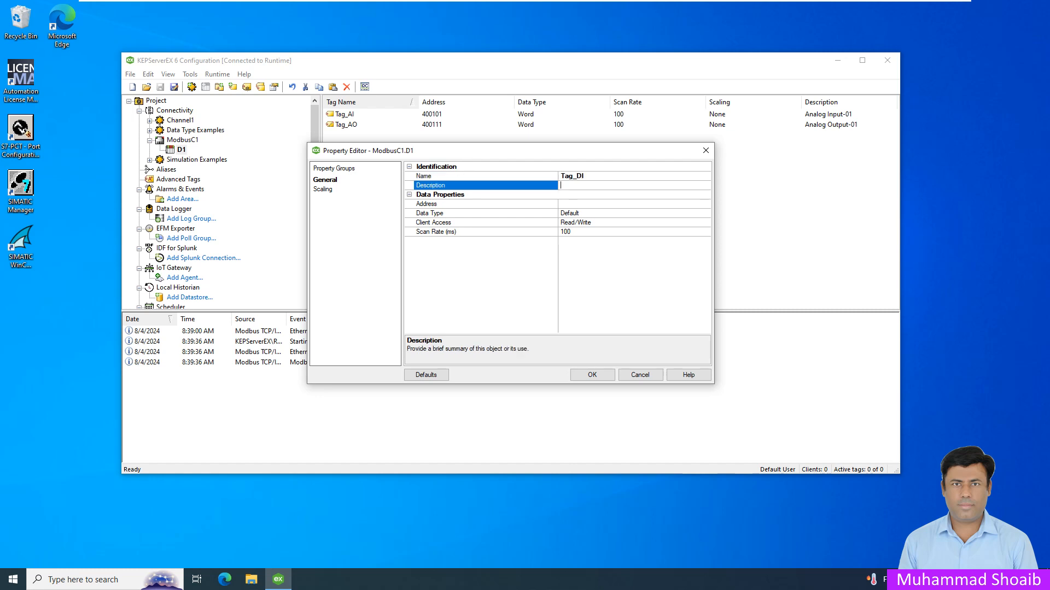
pyautogui.write('DIgital Input-01')
pyautogui.click(706, 205)
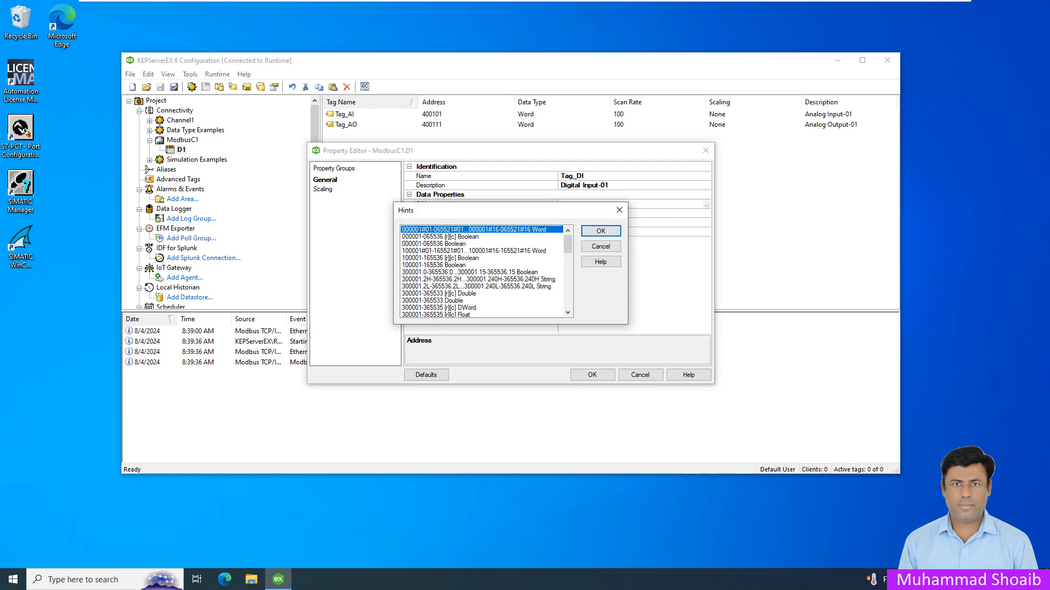
pyautogui.click(433, 243)
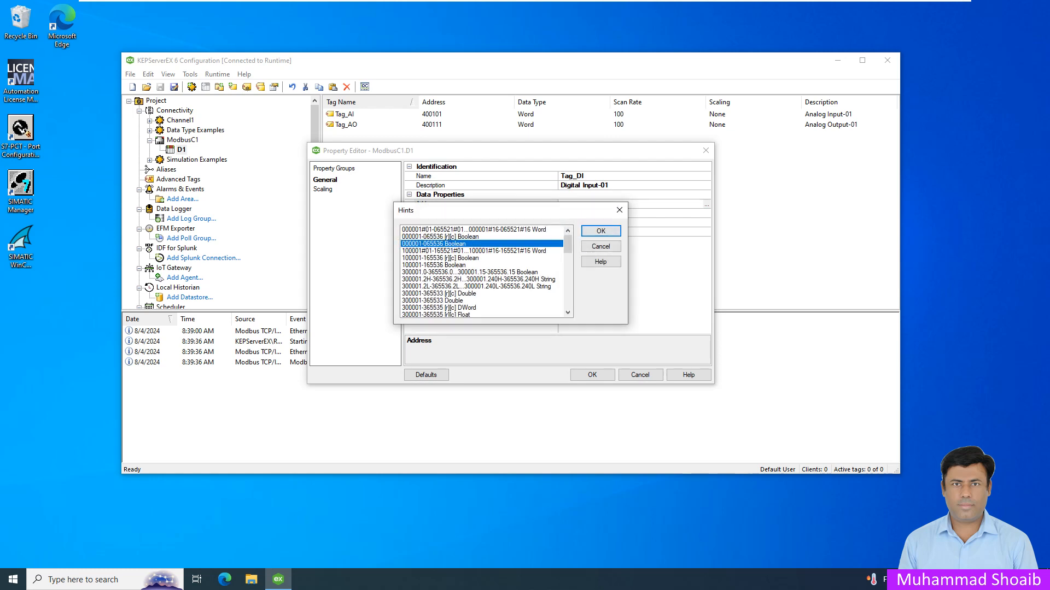
pyautogui.click(601, 231)
pyautogui.moveTo(583, 204); pyautogui.dragTo(639, 204)
pyautogui.press('BackSpace')
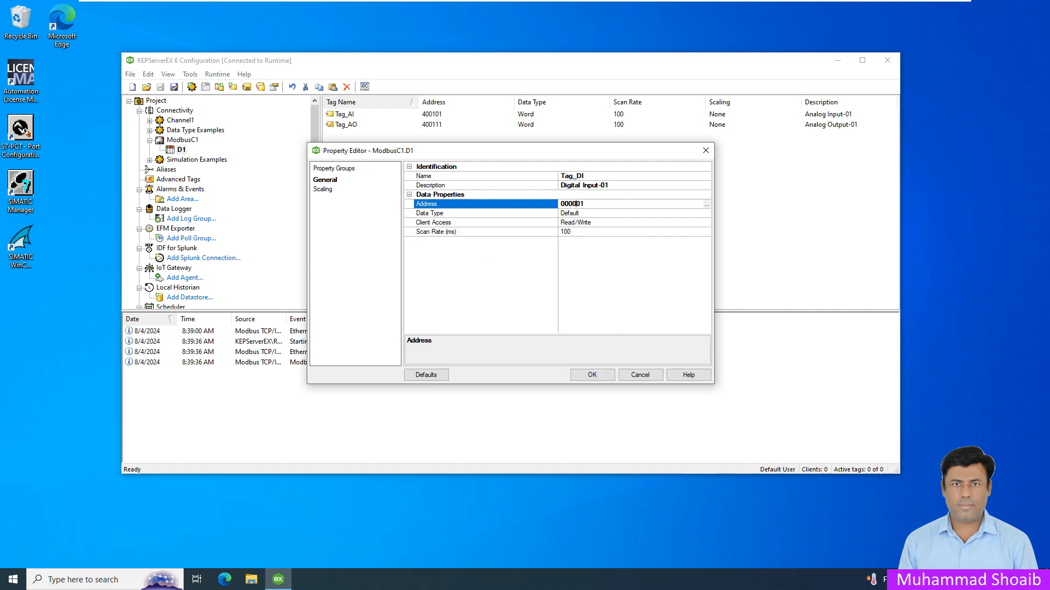
pyautogui.press('BackSpace')
pyautogui.write('1')
# Set the client access of Tag_DI to Read Only and finish creating the tag
pyautogui.click(433, 222)
pyautogui.click(707, 223)
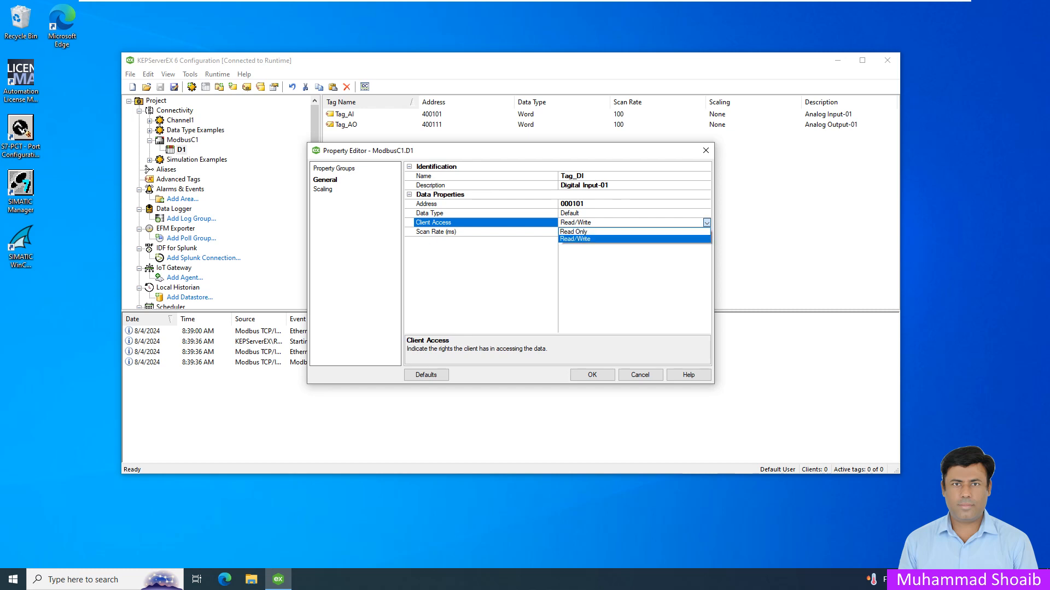
pyautogui.click(634, 231)
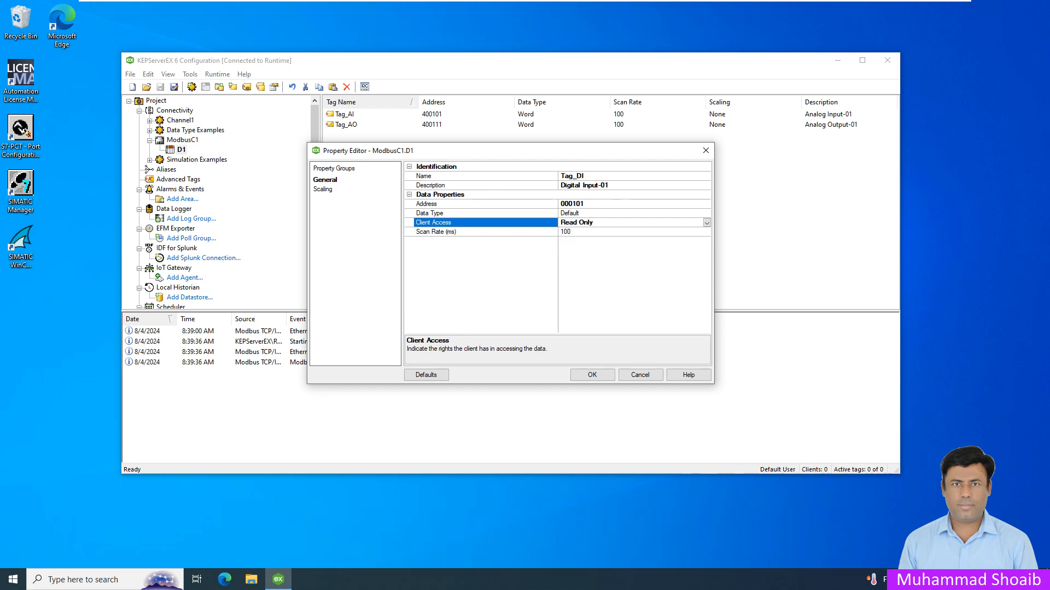
pyautogui.click(582, 377)
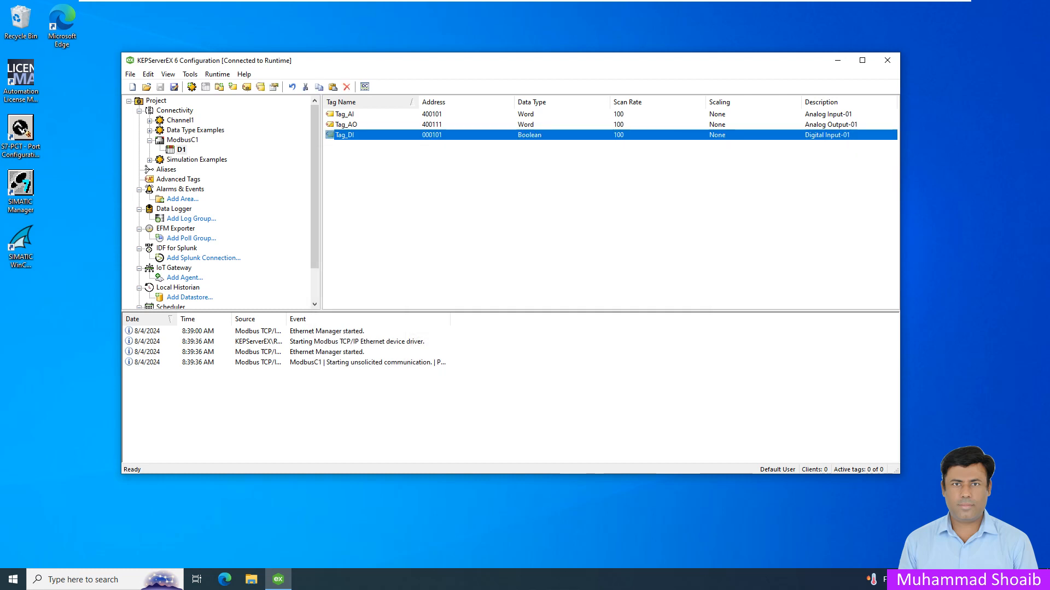
# Duplicate the Tag_DI tag within device D1 by copying and pasting it
pyautogui.rightClick(373, 134)
pyautogui.click(404, 163)
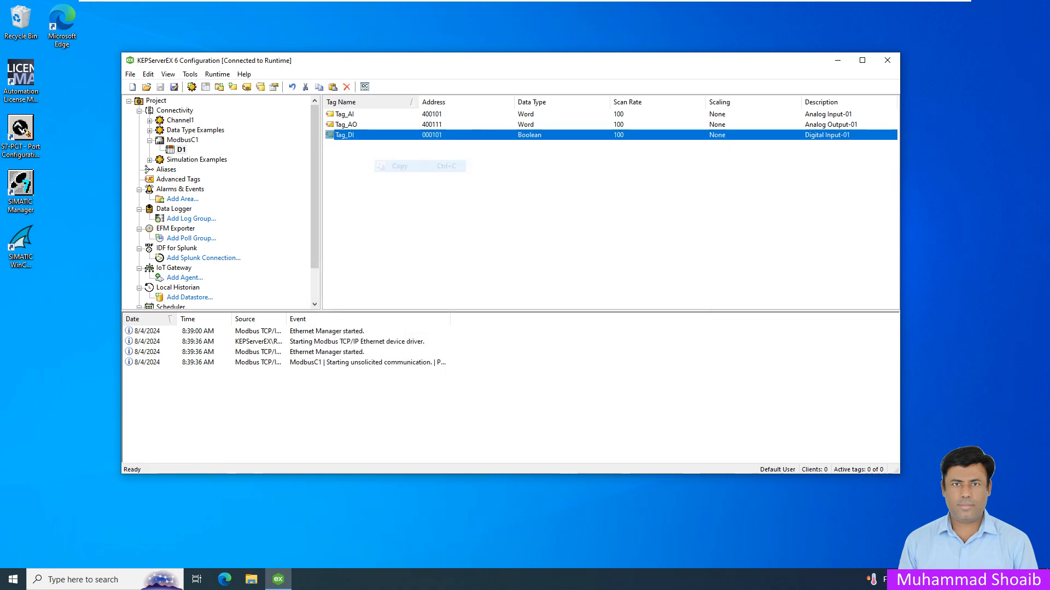
pyautogui.rightClick(384, 157)
pyautogui.click(410, 179)
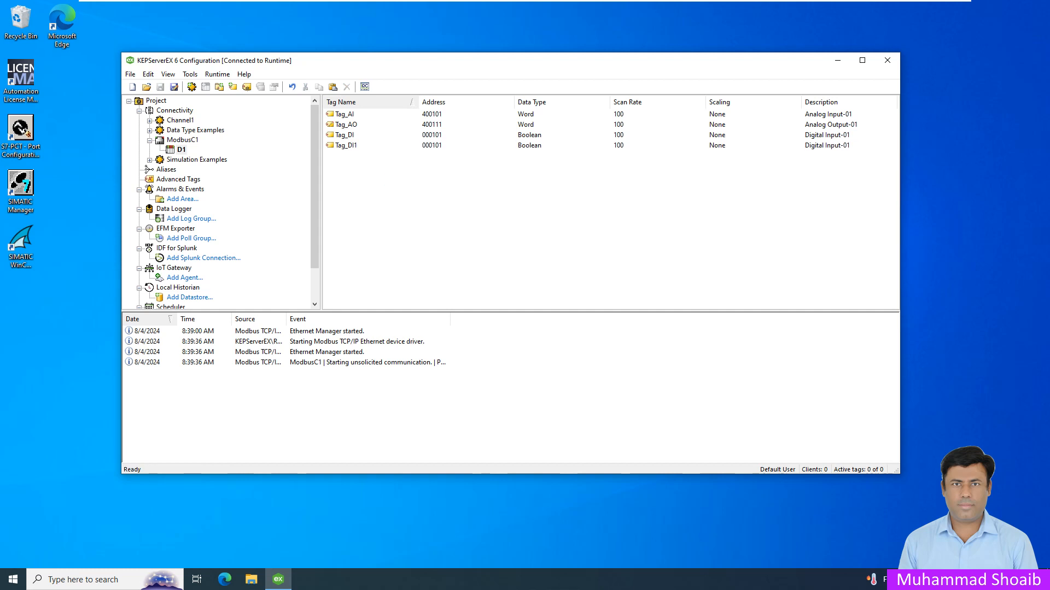
# Rename the copied digital tag as Tag_DO and change its description to "Digital Output-01"
pyautogui.doubleClick(345, 145)
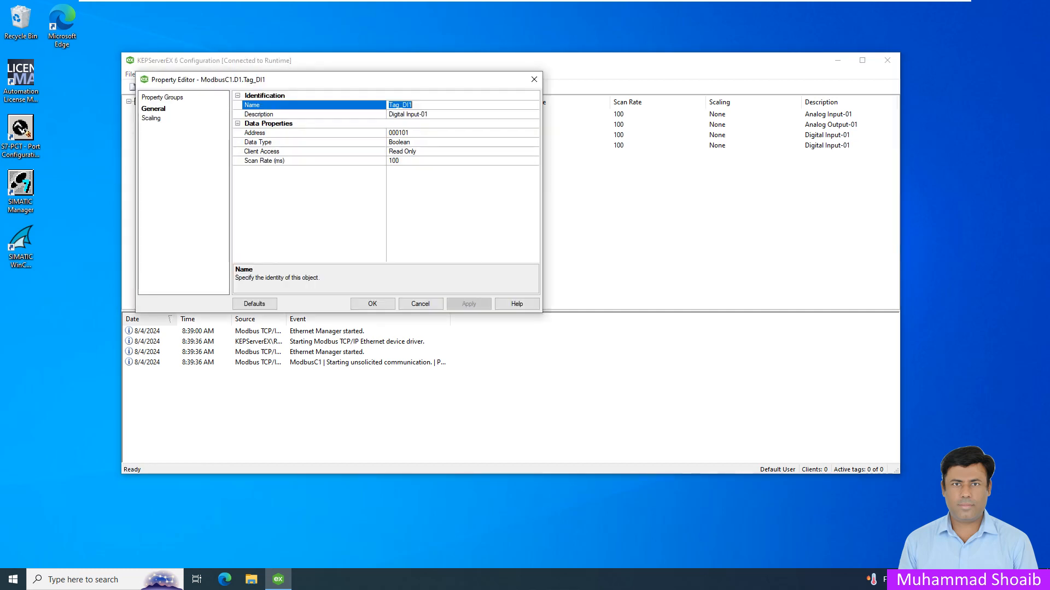
pyautogui.click(414, 105)
pyautogui.press('BackSpace')
pyautogui.press('BackSpace')
pyautogui.click(411, 114)
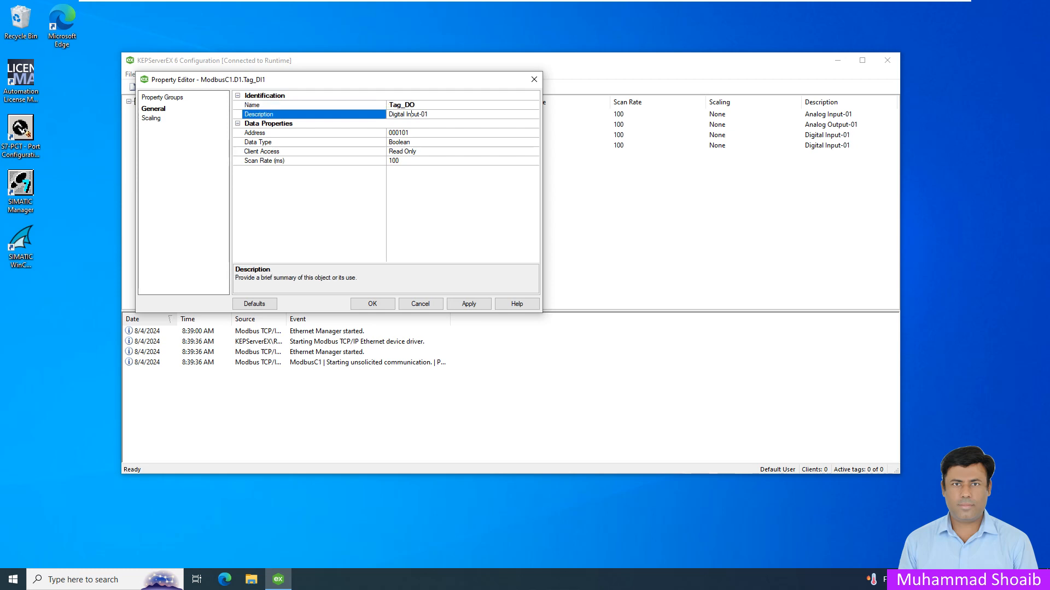
pyautogui.press('BackSpace')
pyautogui.press('BackSpace')
pyautogui.write('Out')
# Set the address of Tag_DO to 000111 with Read/Write client access, and accept the tag properties
pyautogui.click(406, 133)
pyautogui.press('BackSpace')
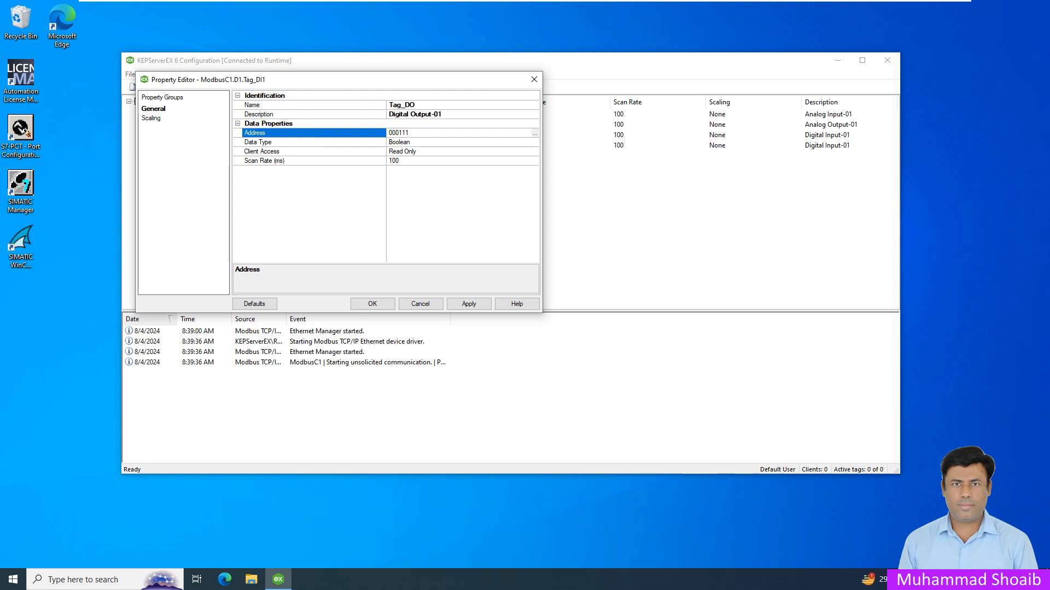
pyautogui.click(459, 151)
pyautogui.press('Return')
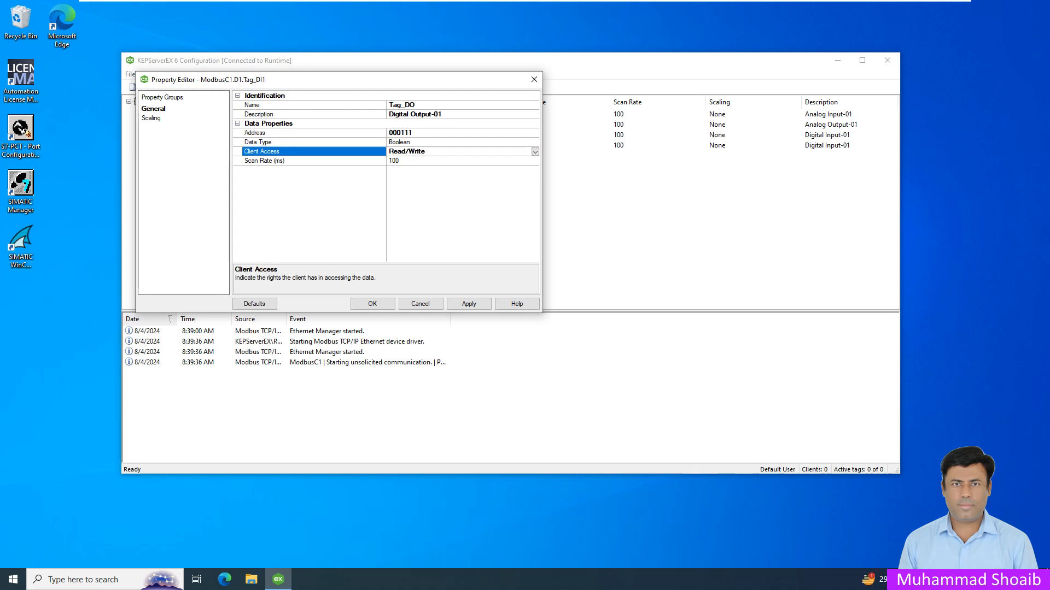
pyautogui.press('Return')
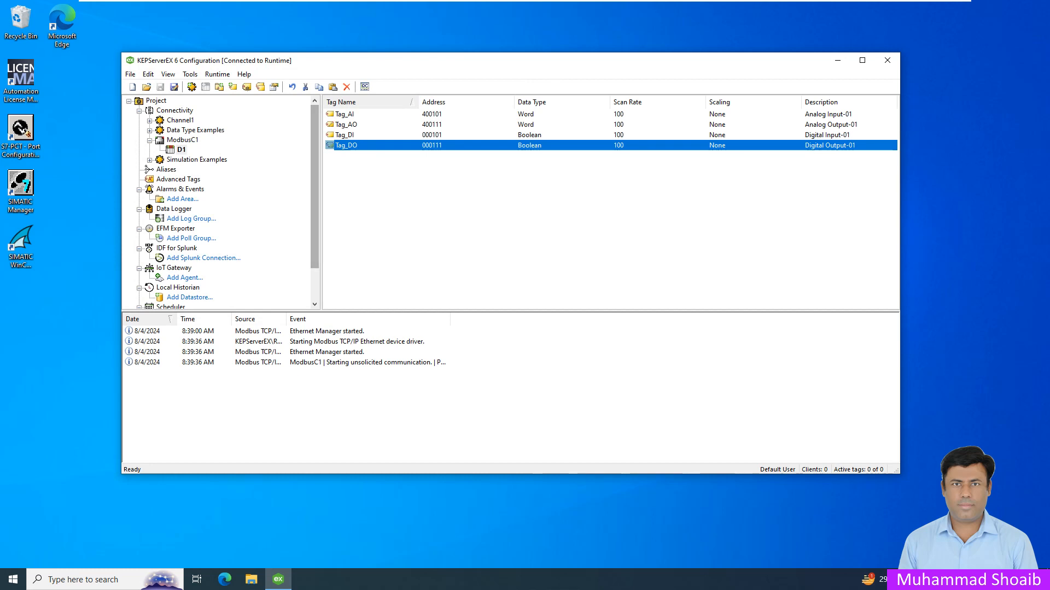
# Switch to ModSim32, reposition its window over the server configuration, and create a new simulation document
pyautogui.click(156, 101)
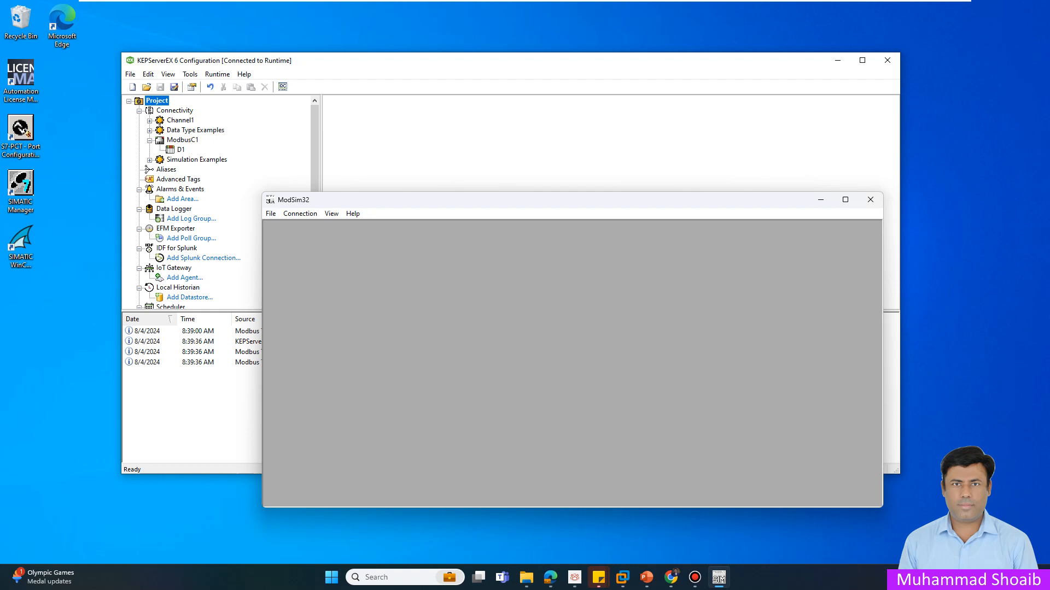
pyautogui.moveTo(547, 199); pyautogui.dragTo(558, 174)
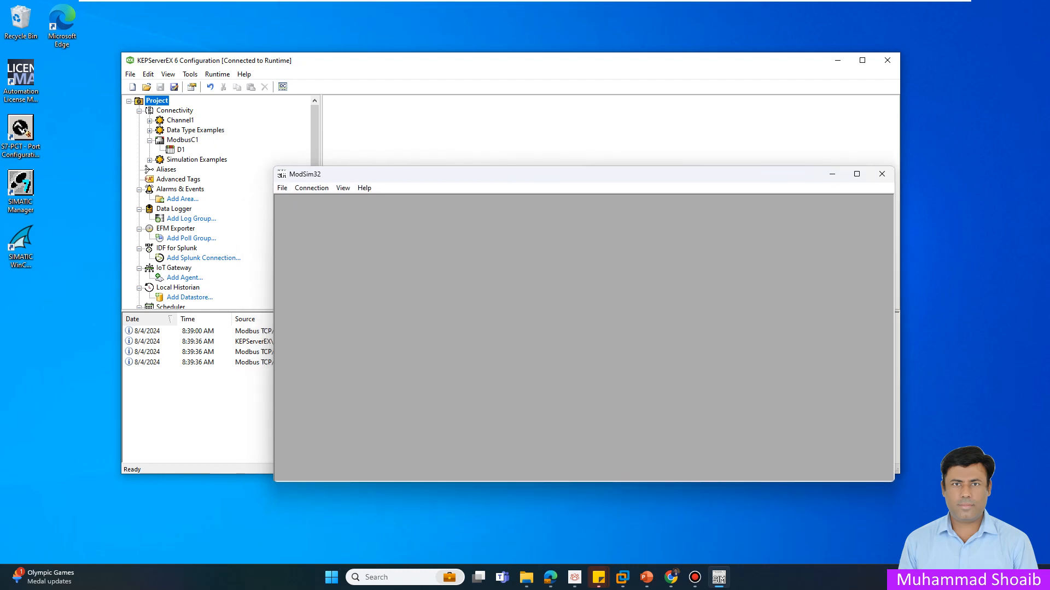
pyautogui.click(282, 187)
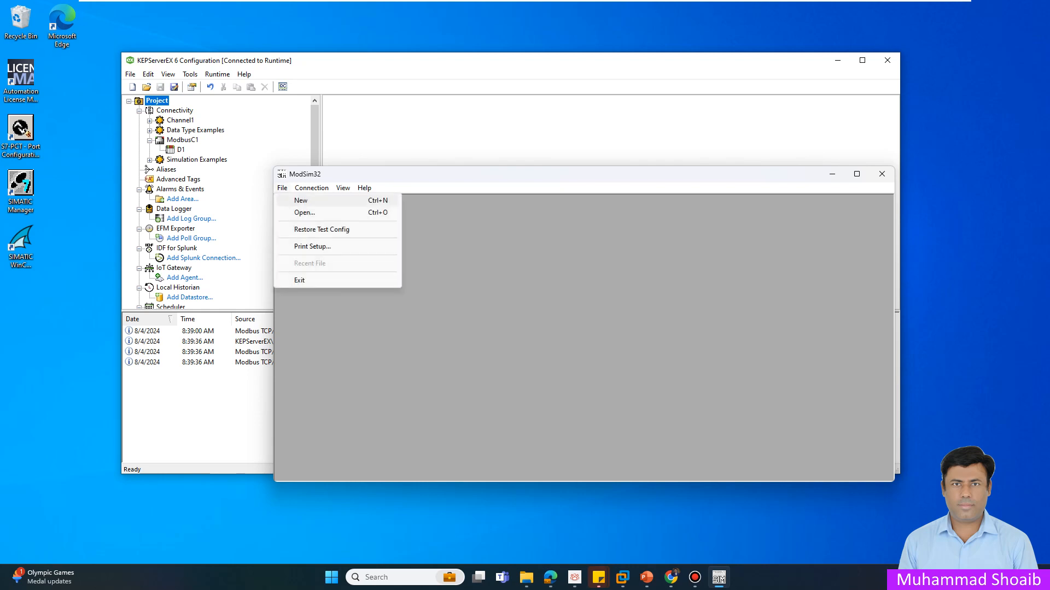
pyautogui.click(291, 201)
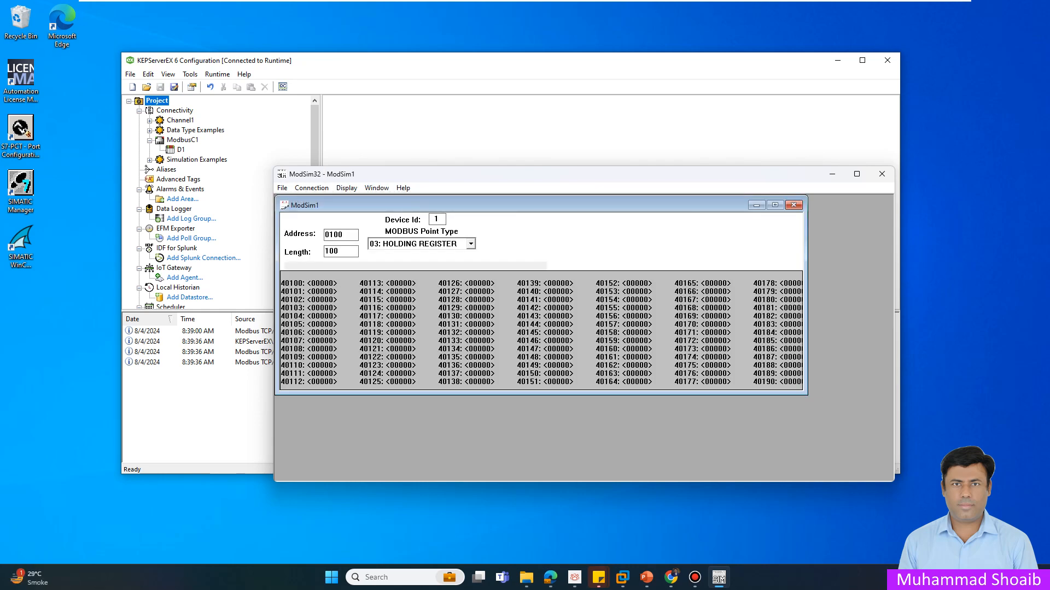
# Create a second simulation document with point type 01: COIL STATUS, and arrange both narrowed documents side by side
pyautogui.moveTo(807, 295); pyautogui.dragTo(509, 295)
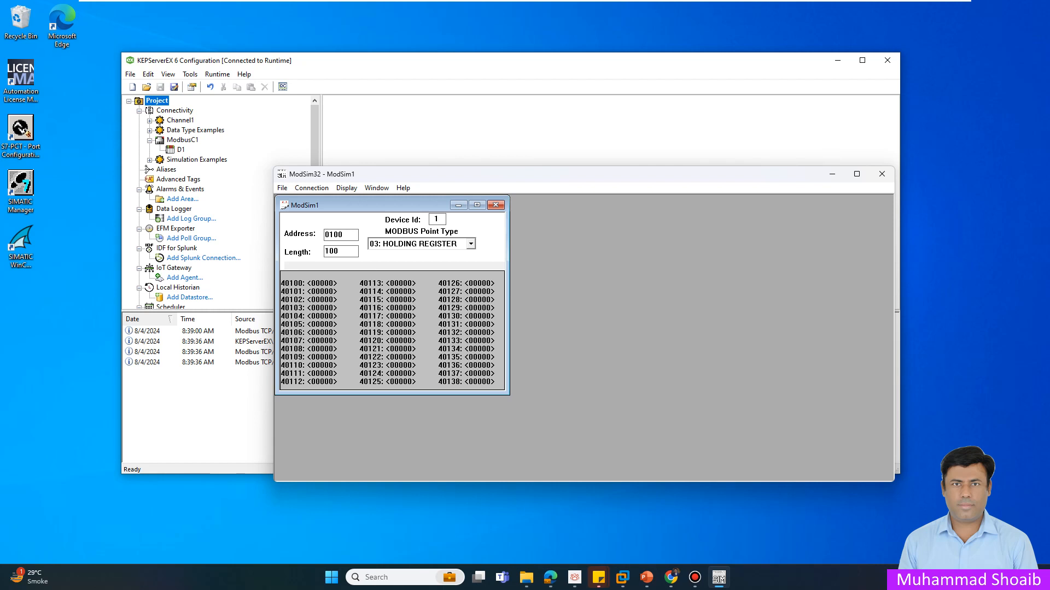
pyautogui.click(282, 187)
pyautogui.click(291, 201)
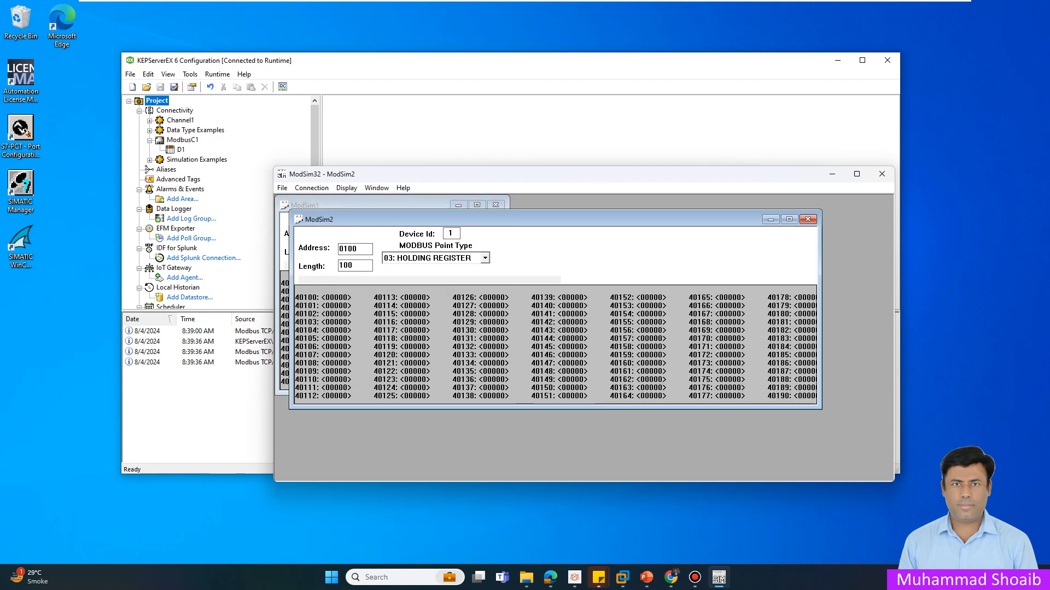
pyautogui.click(484, 258)
pyautogui.click(426, 269)
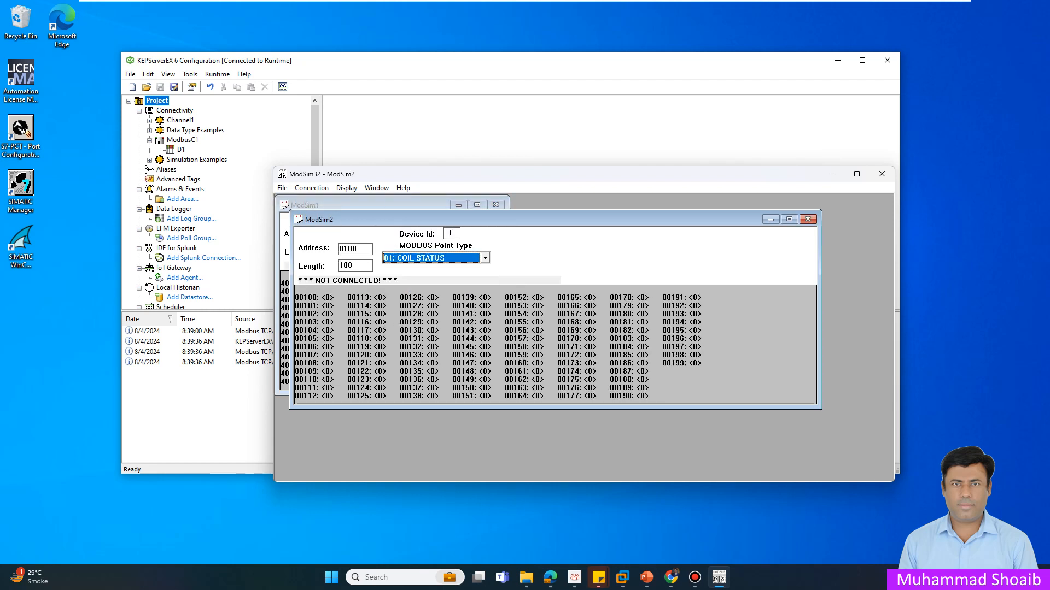
pyautogui.moveTo(821, 312); pyautogui.dragTo(519, 312)
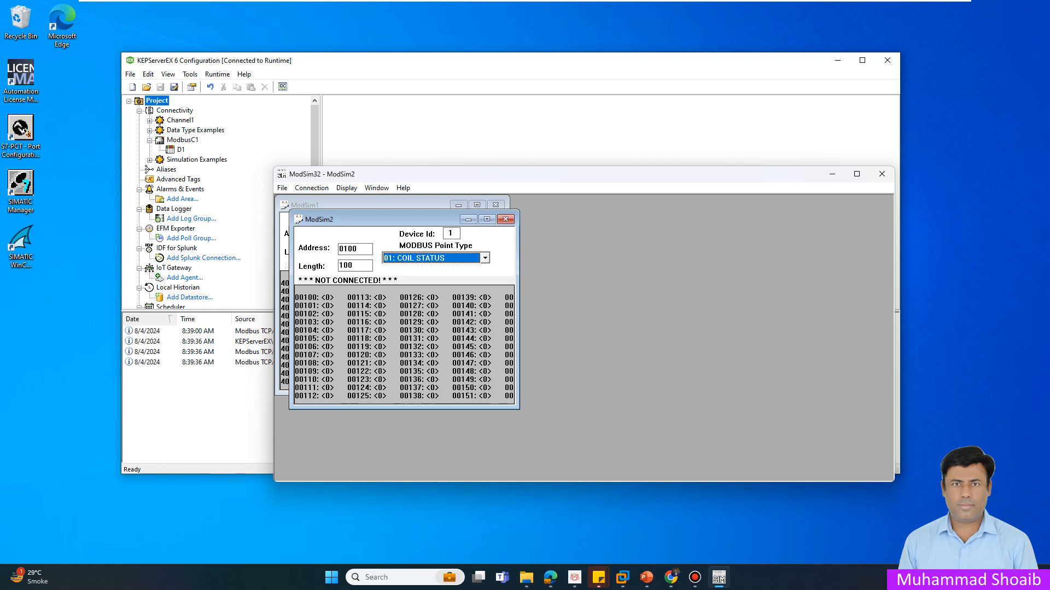
pyautogui.moveTo(382, 219); pyautogui.dragTo(603, 207)
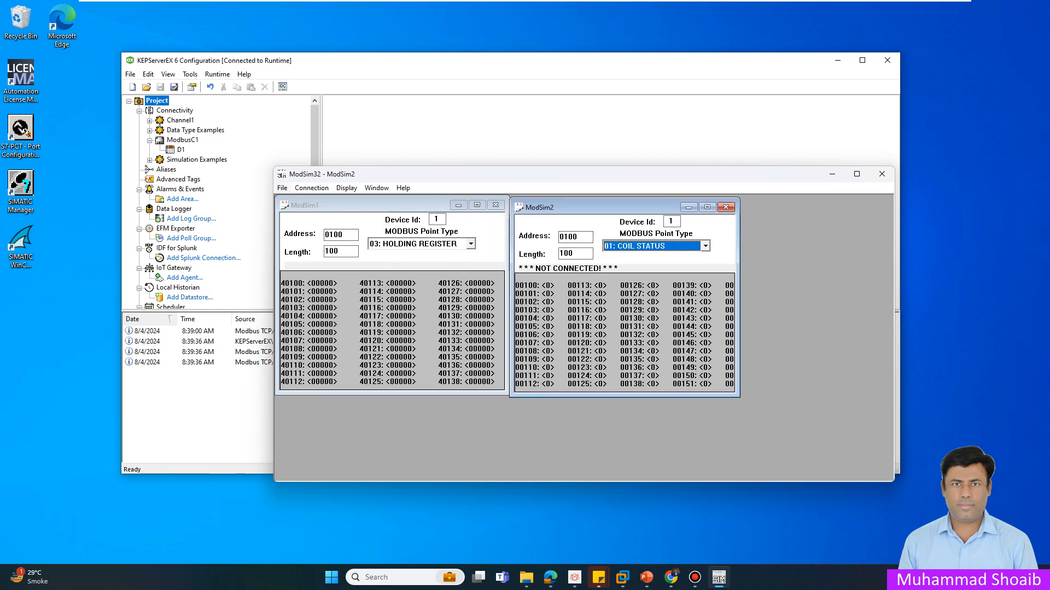
# Connect the simulator through Modbus/TCP Svr
pyautogui.click(312, 188)
pyautogui.moveTo(328, 200)
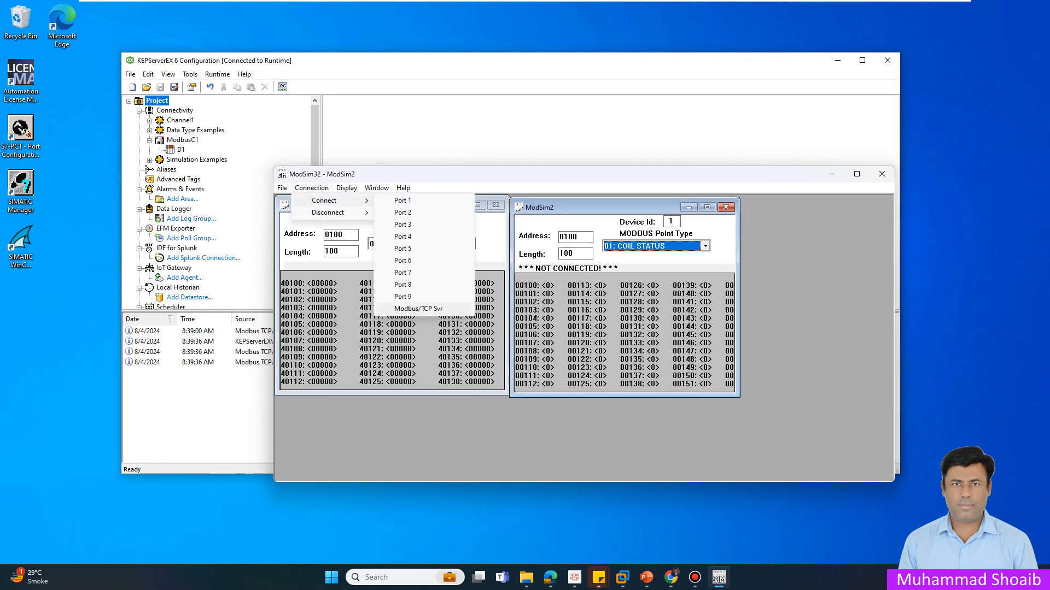
pyautogui.click(418, 309)
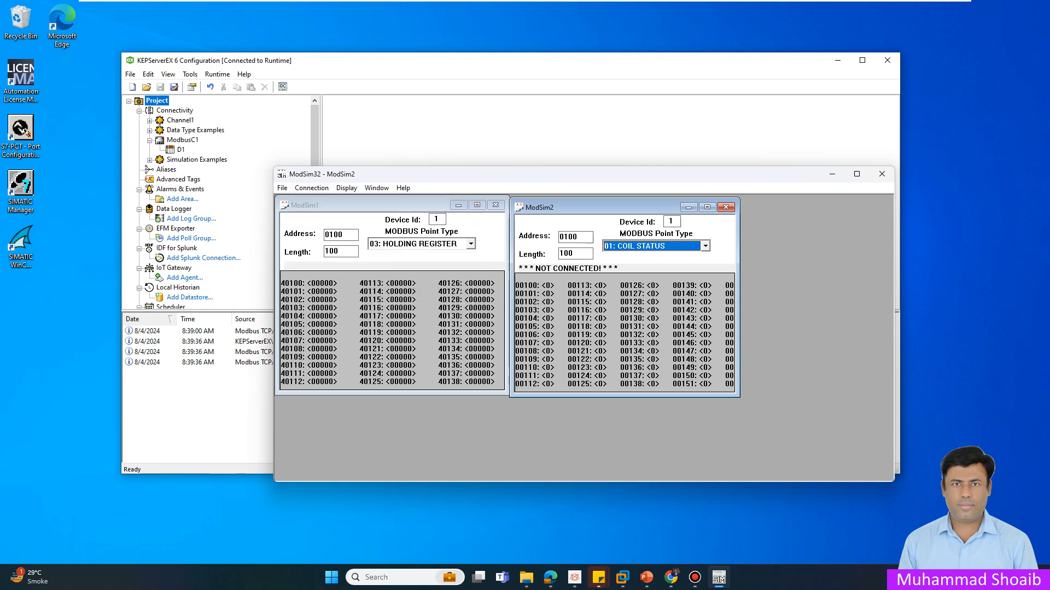
# Write the value 100 to holding register 40100 and 101 to holding register 40101
pyautogui.doubleClick(309, 284)
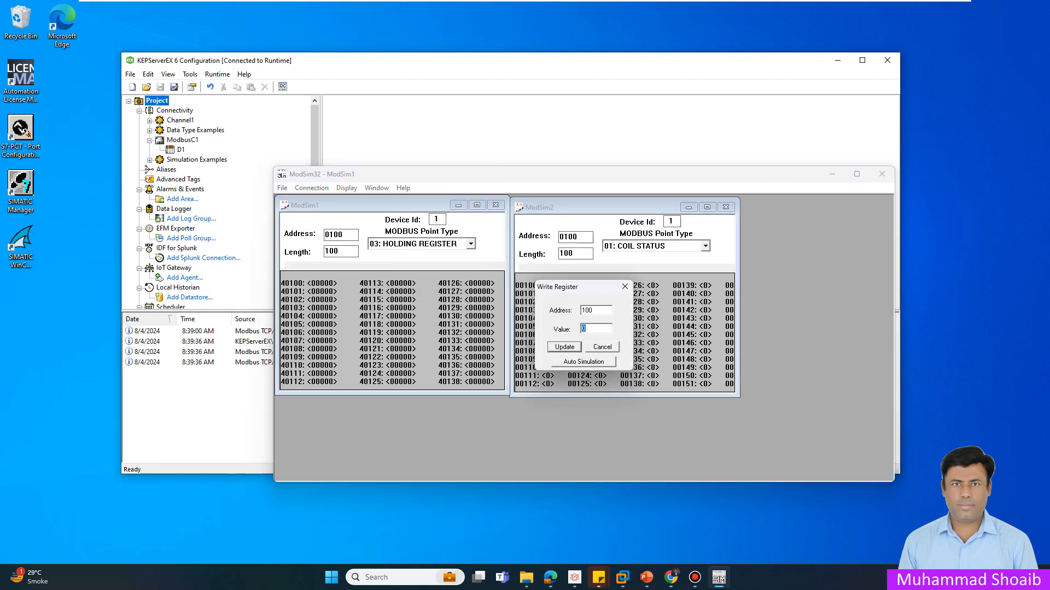
pyautogui.write('100')
pyautogui.press('Return')
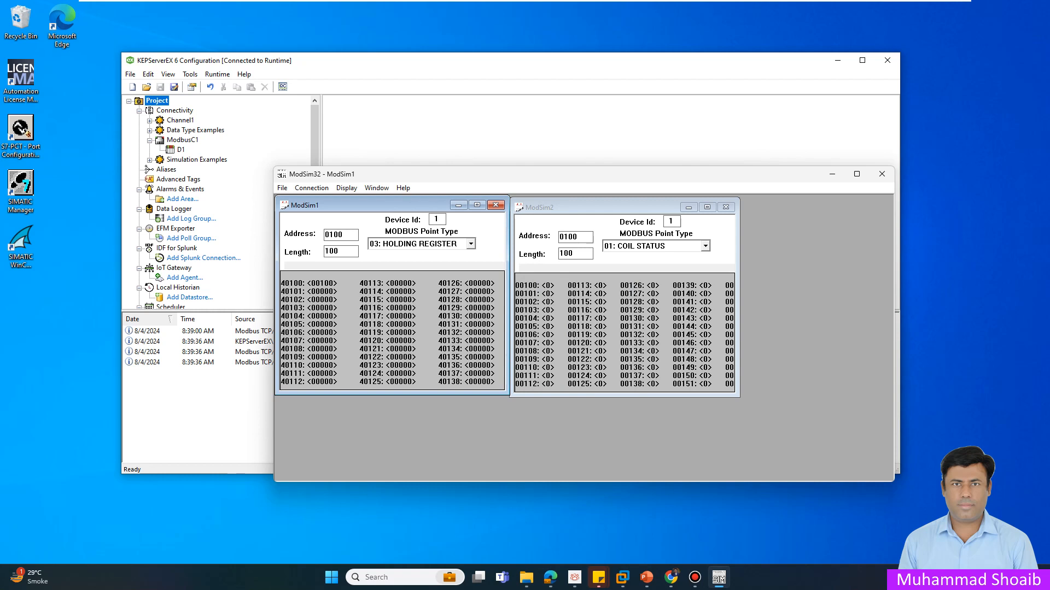
pyautogui.doubleClick(309, 291)
pyautogui.write('101')
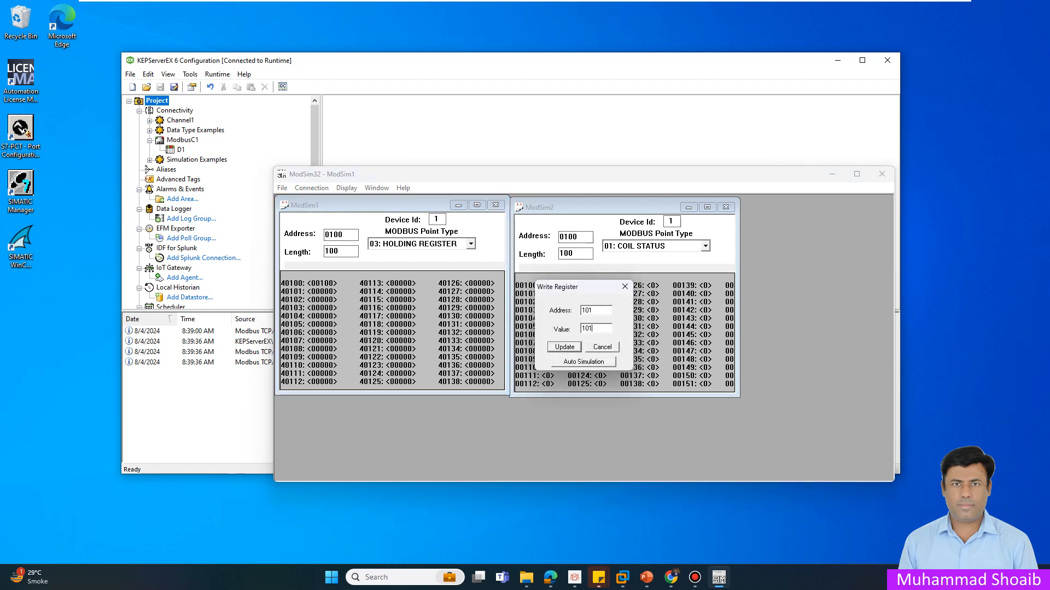
pyautogui.press('Return')
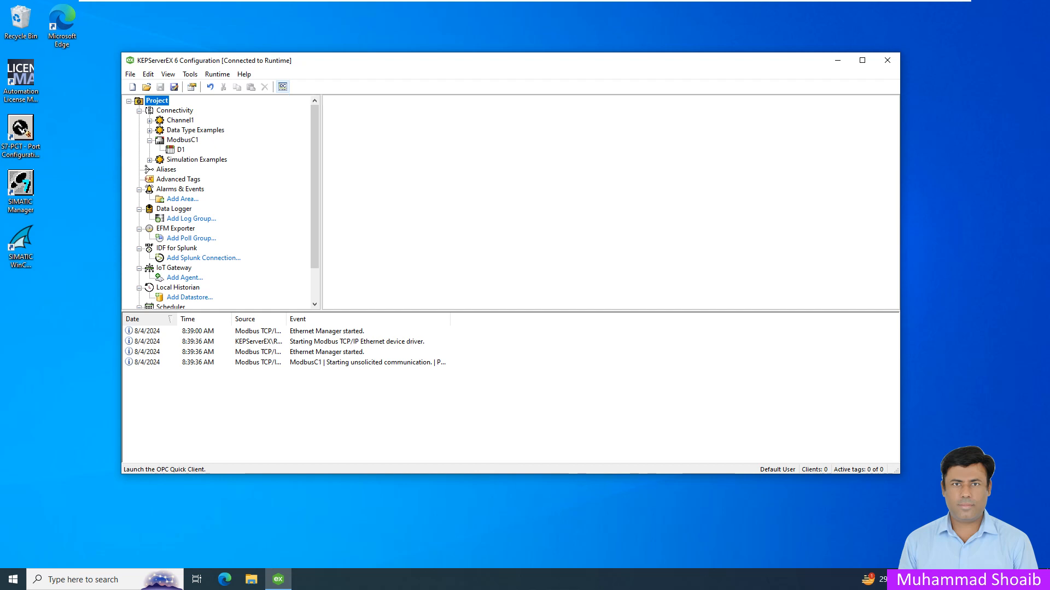
# Launch the OPC Quick Client from the KEPServerEX configuration and examine the live tag values of ModbusC1.D1
pyautogui.click(283, 87)
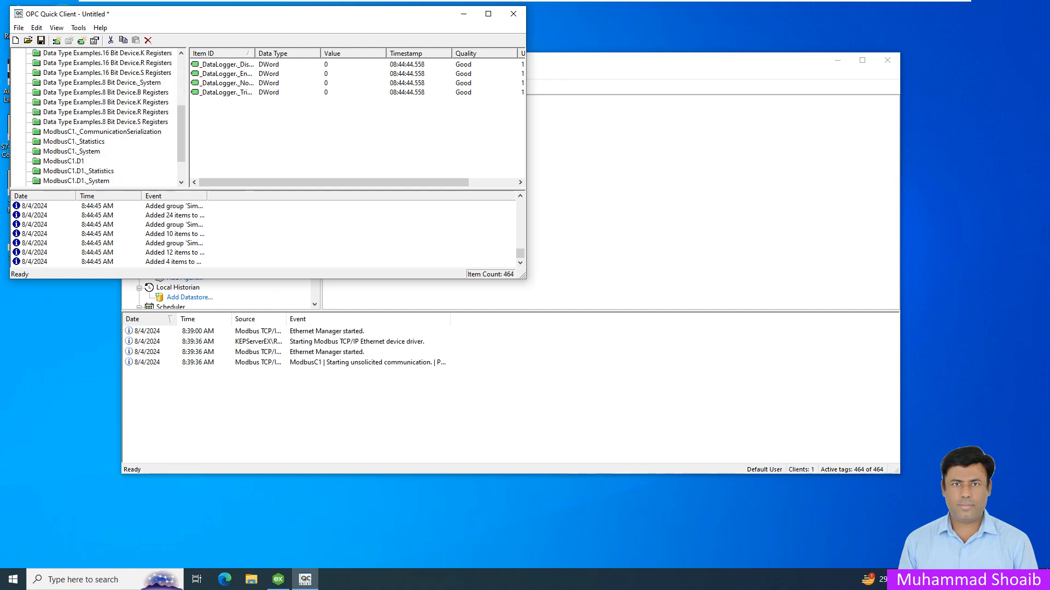
pyautogui.click(64, 161)
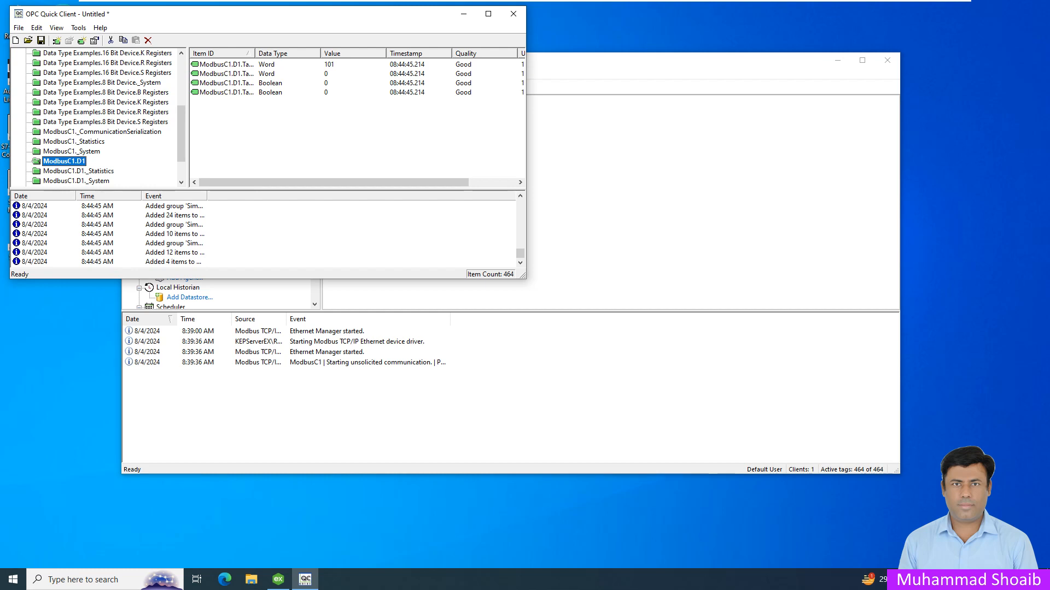
pyautogui.click(224, 64)
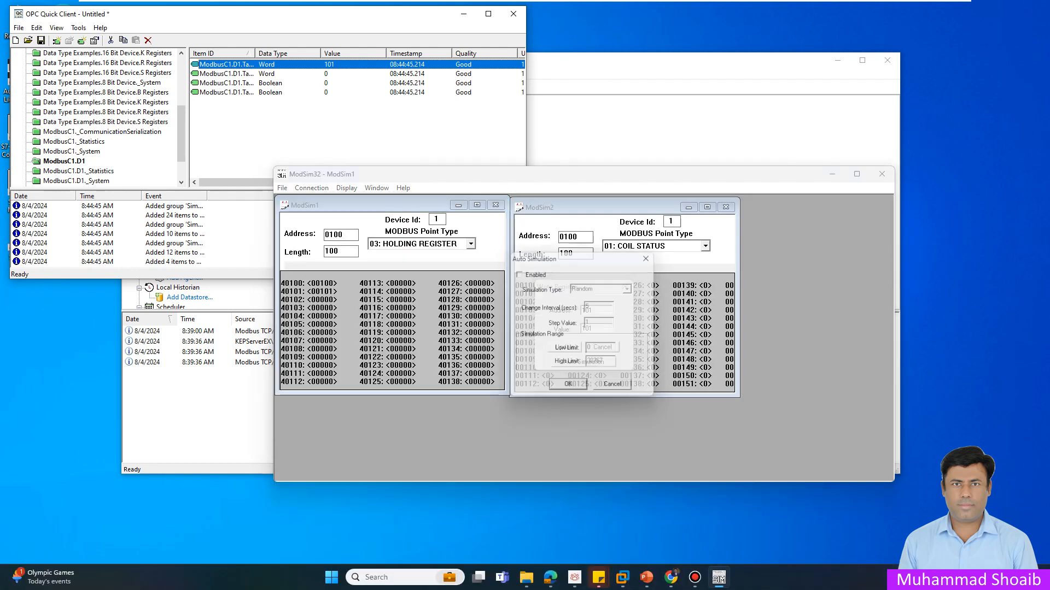
# In ModSim32, enable auto simulation for holding register 40101 with an incrementing value
pyautogui.press('space')
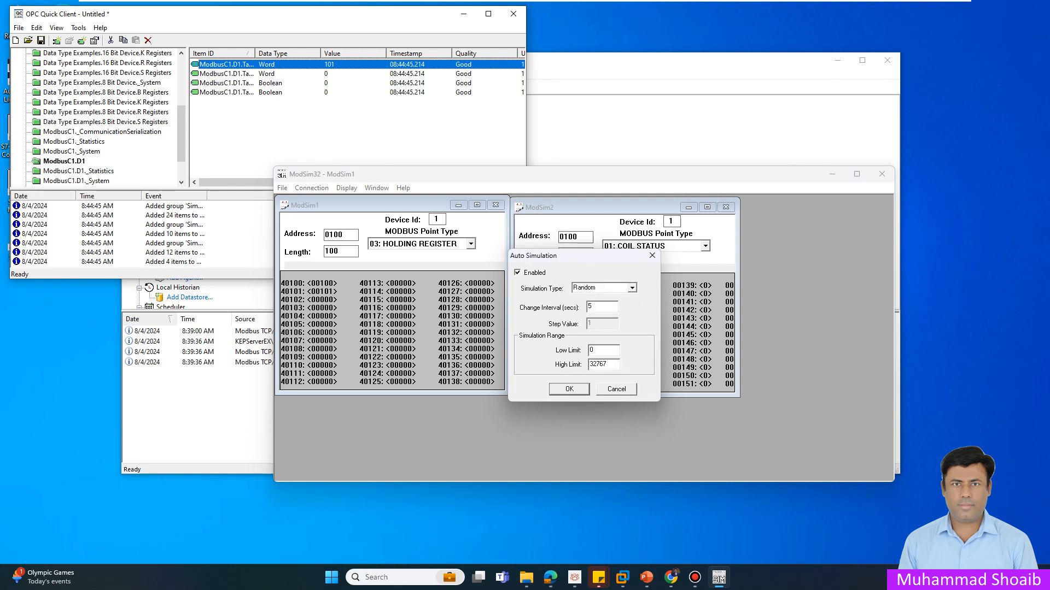
pyautogui.press('Tab')
pyautogui.hotkey('alt', 'Down')
pyautogui.press('Return')
pyautogui.press('Return')
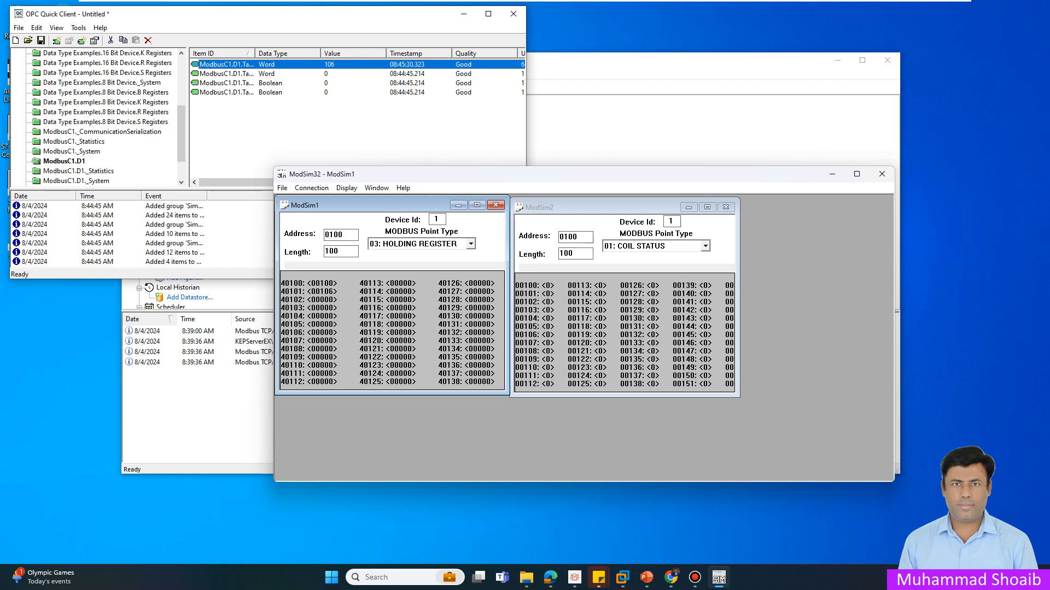
# Minimize ModSim32 and close the OPC Quick Client without saving its changes
pyautogui.click(832, 174)
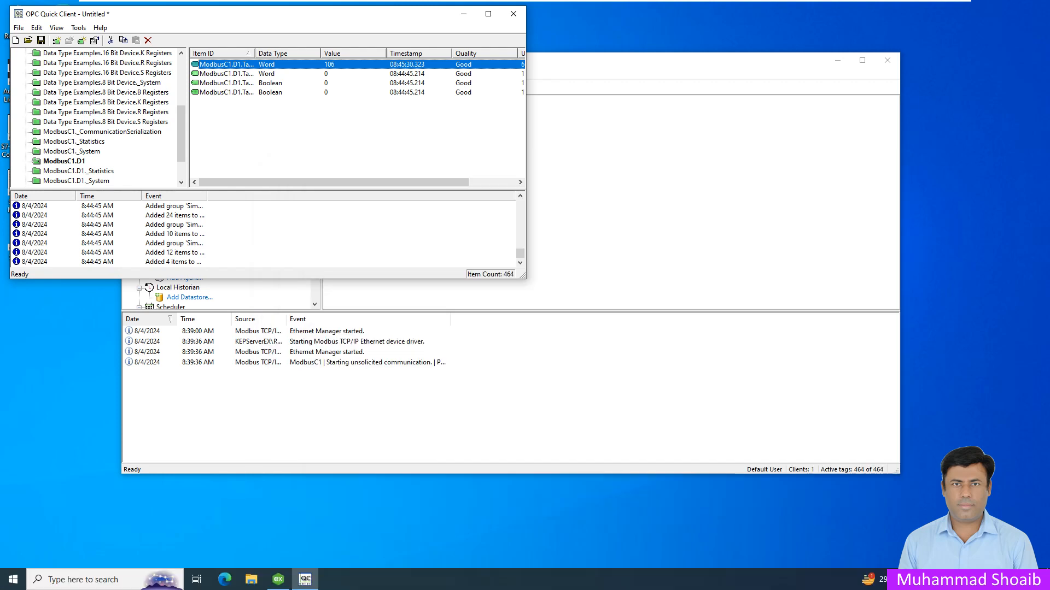
pyautogui.click(513, 14)
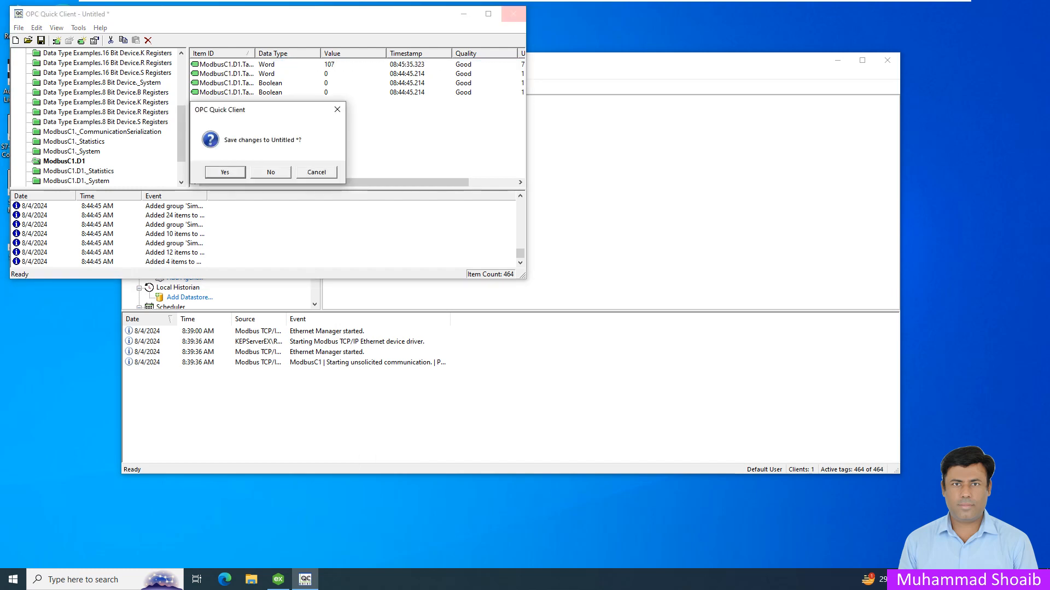
pyautogui.press('n')
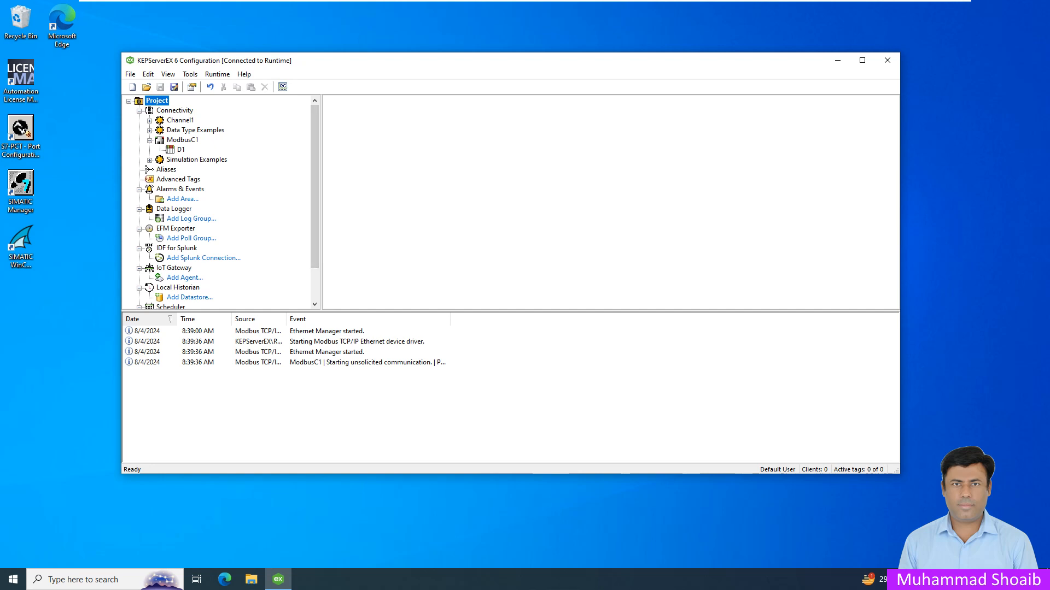
# In the project's OPC UA properties, set Allow anonymous login to Yes and accept the change
pyautogui.rightClick(157, 102)
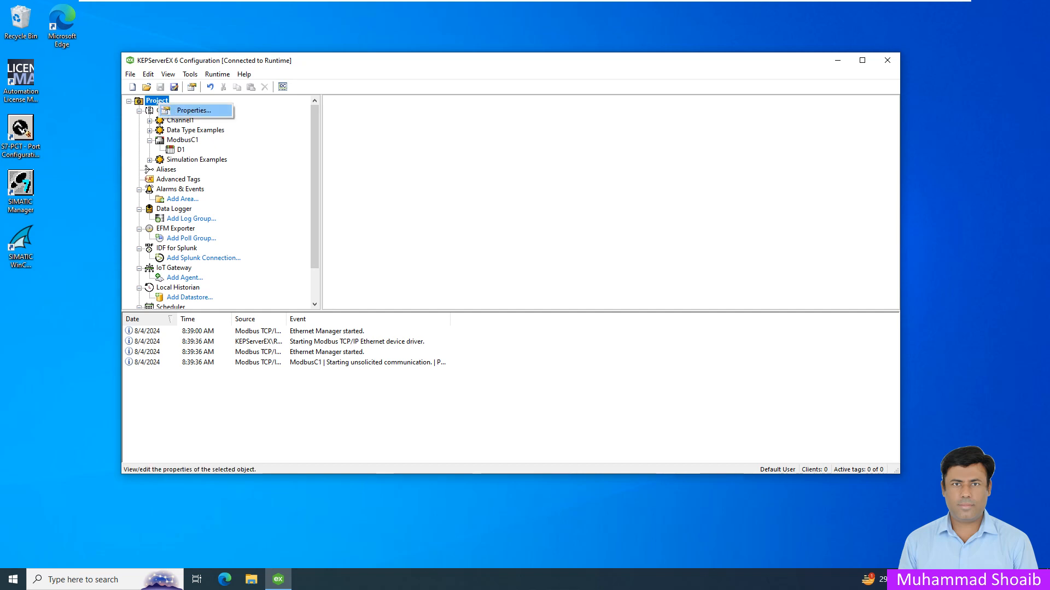
pyautogui.click(186, 109)
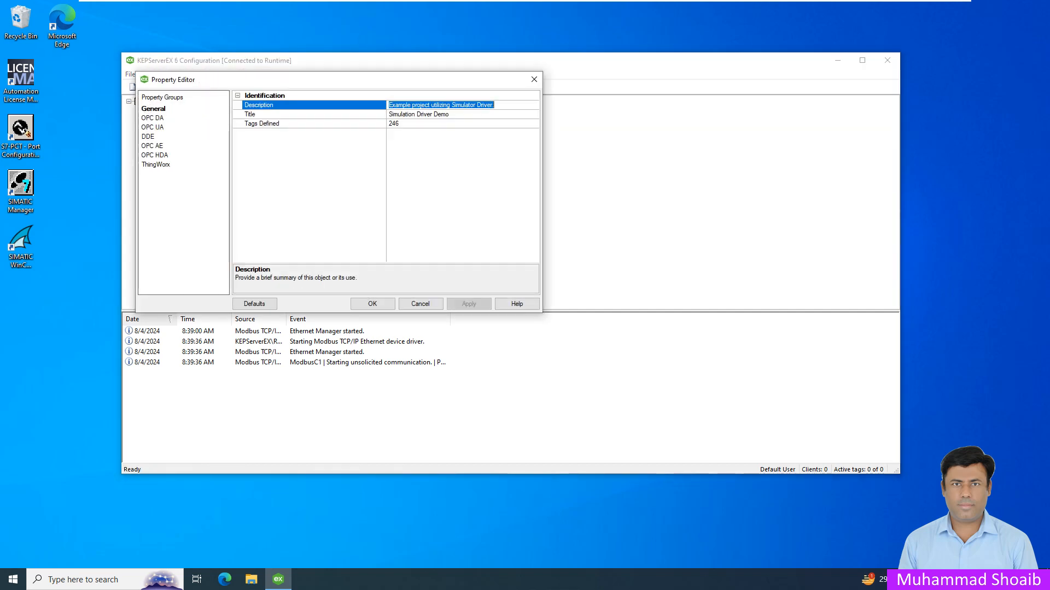
pyautogui.click(155, 127)
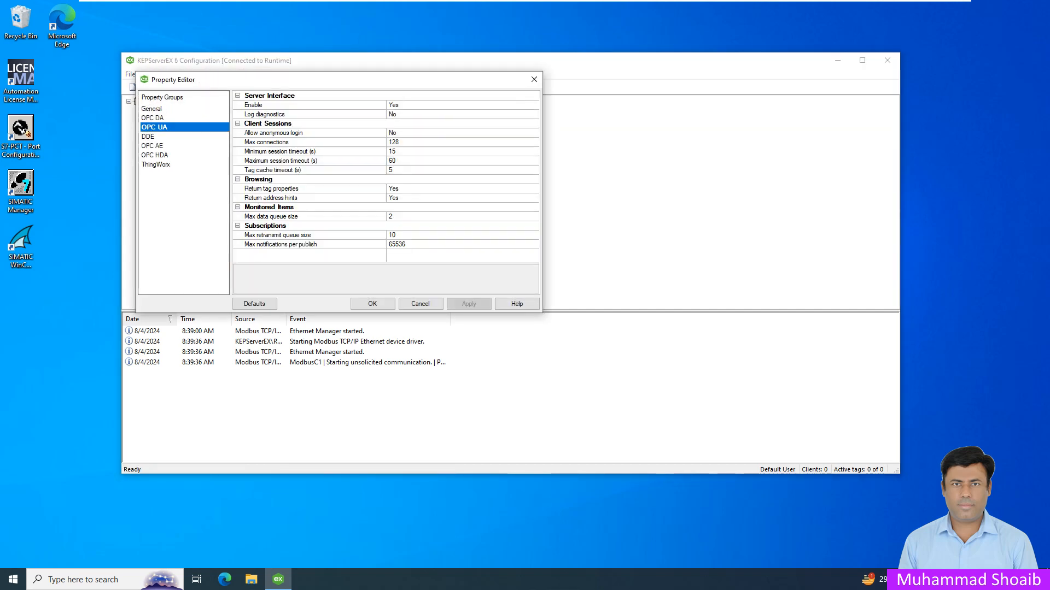
pyautogui.click(274, 132)
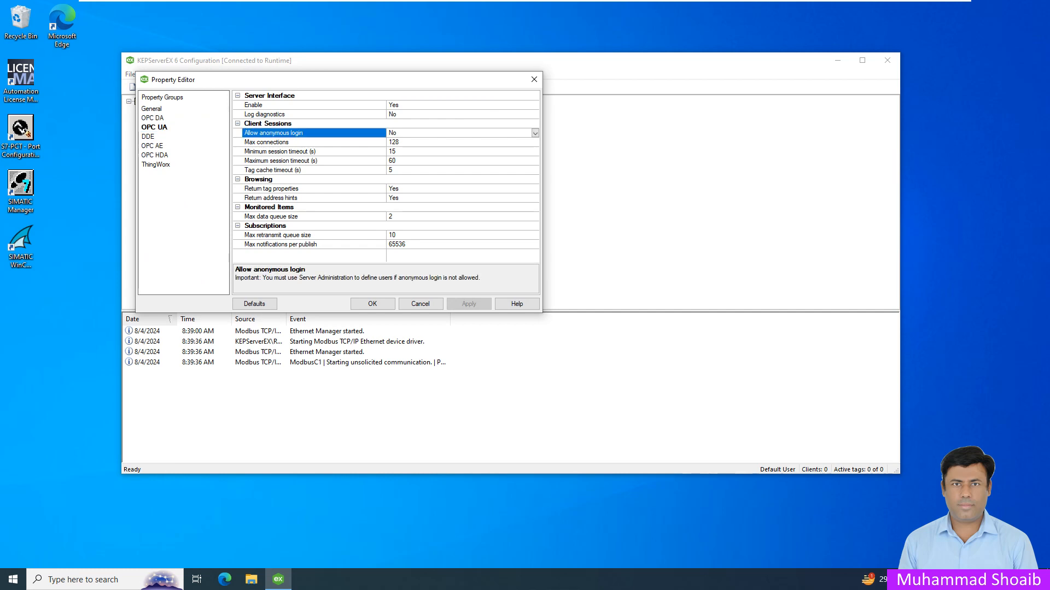
pyautogui.hotkey('alt', 'Down')
pyautogui.press('Down')
pyautogui.press('Return')
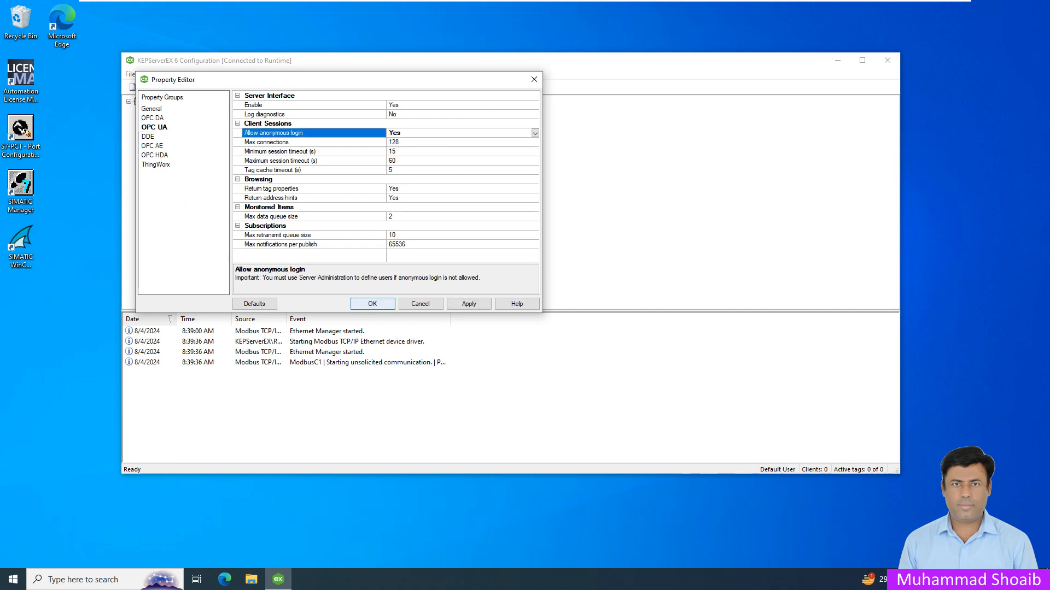
pyautogui.press('Return')
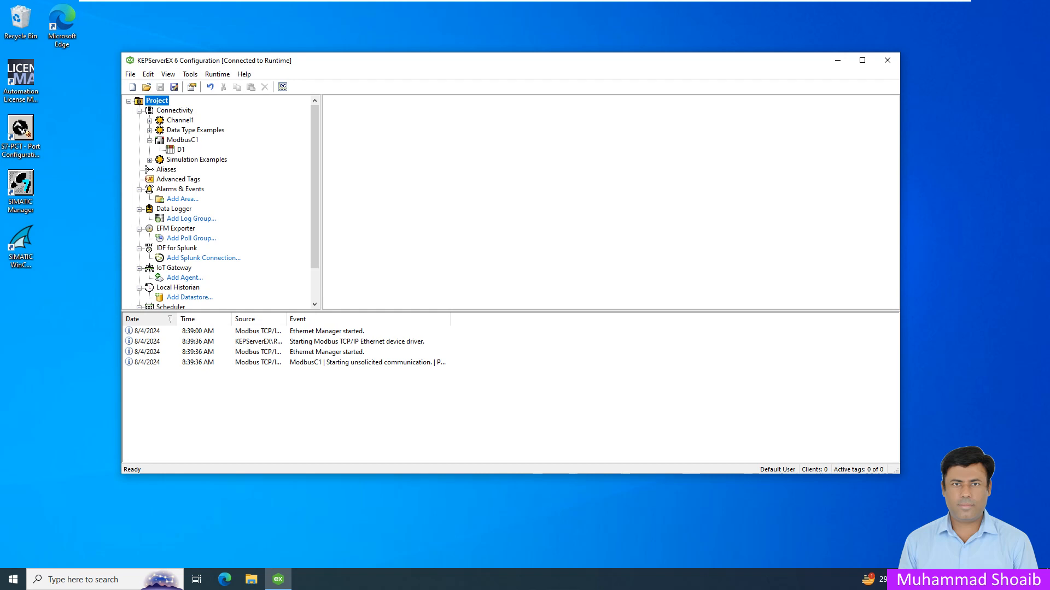
# Open the OPC UA Configuration Manager from the Kepware program group
pyautogui.press('super')
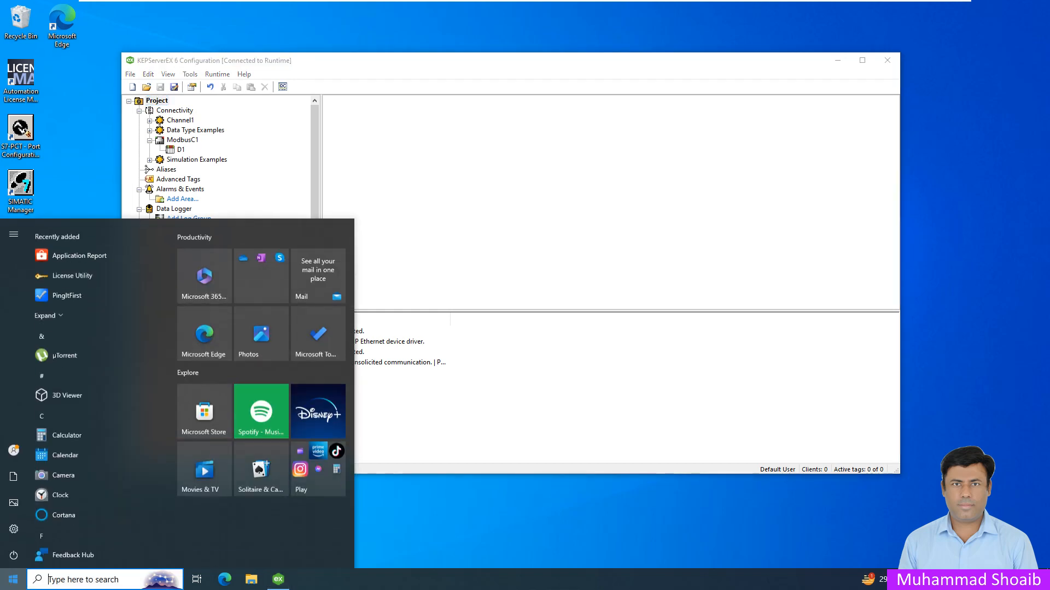
pyautogui.scroll(-5, 99, 432)
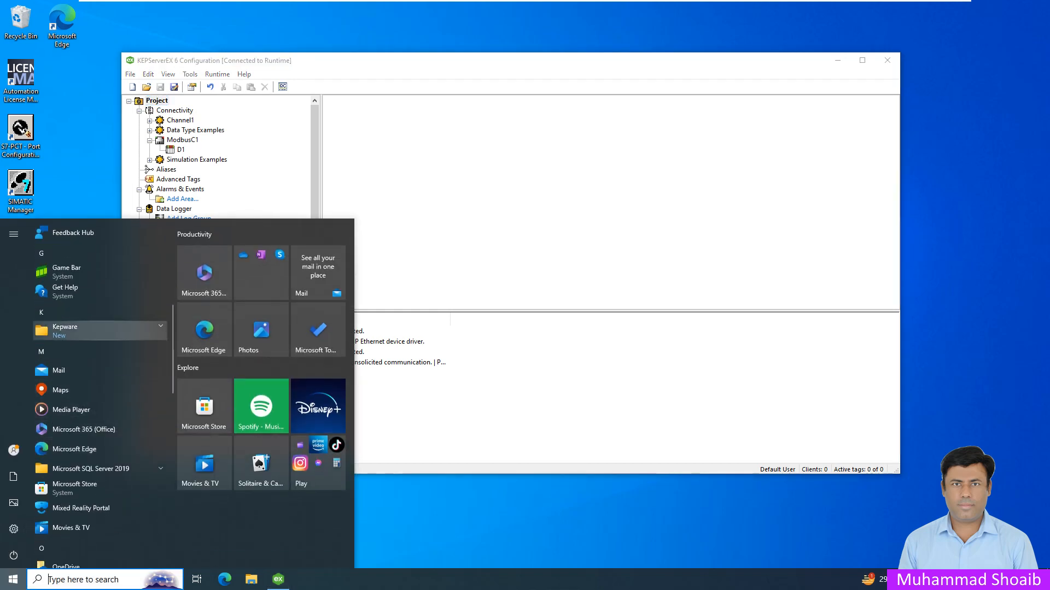
pyautogui.click(100, 331)
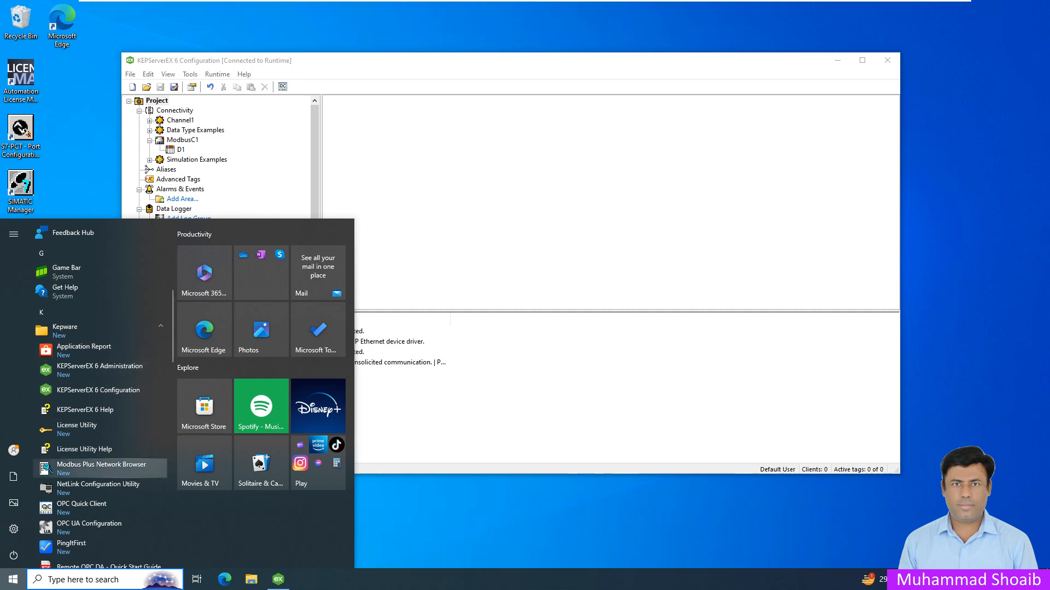
pyautogui.click(48, 529)
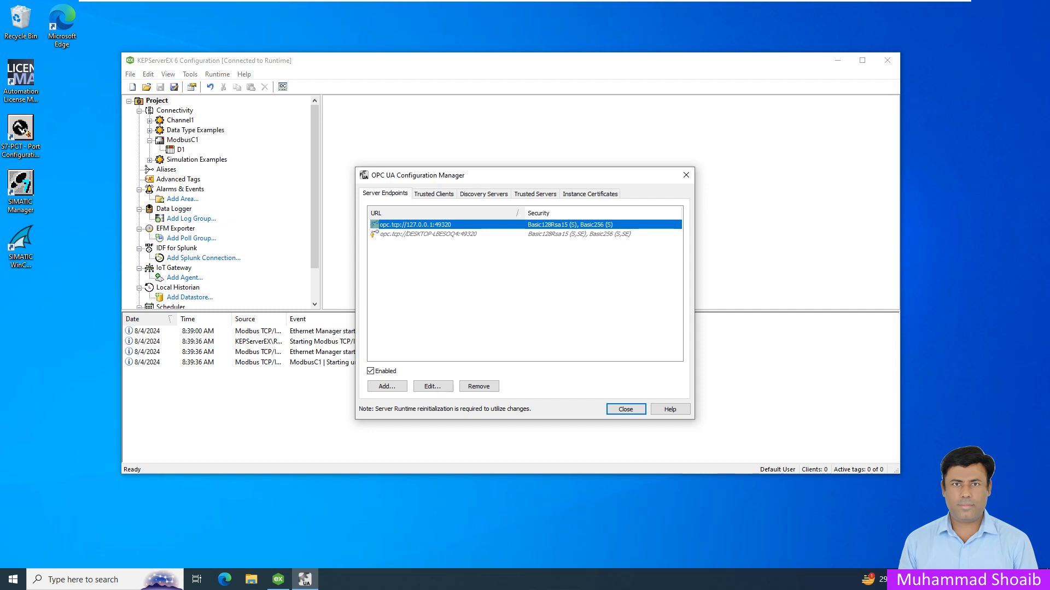
# Note the endpoint URL opc.tcp://127.0.0.1:49320 in a new Notepad document, and return to that endpoint in the OPC UA Configuration Manager
pyautogui.click(104, 580)
pyautogui.write('n')
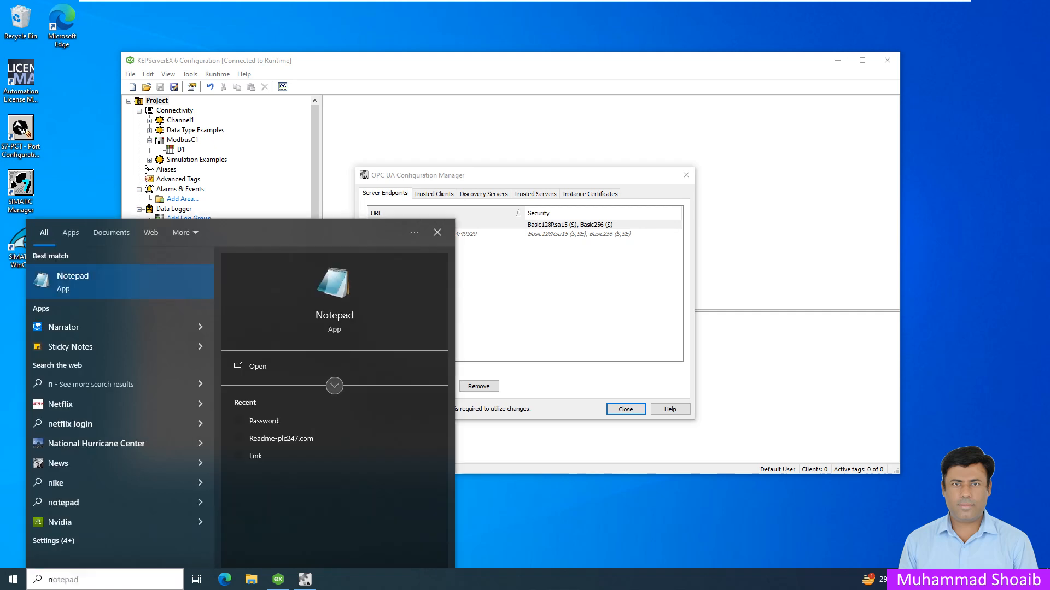
pyautogui.press('Return')
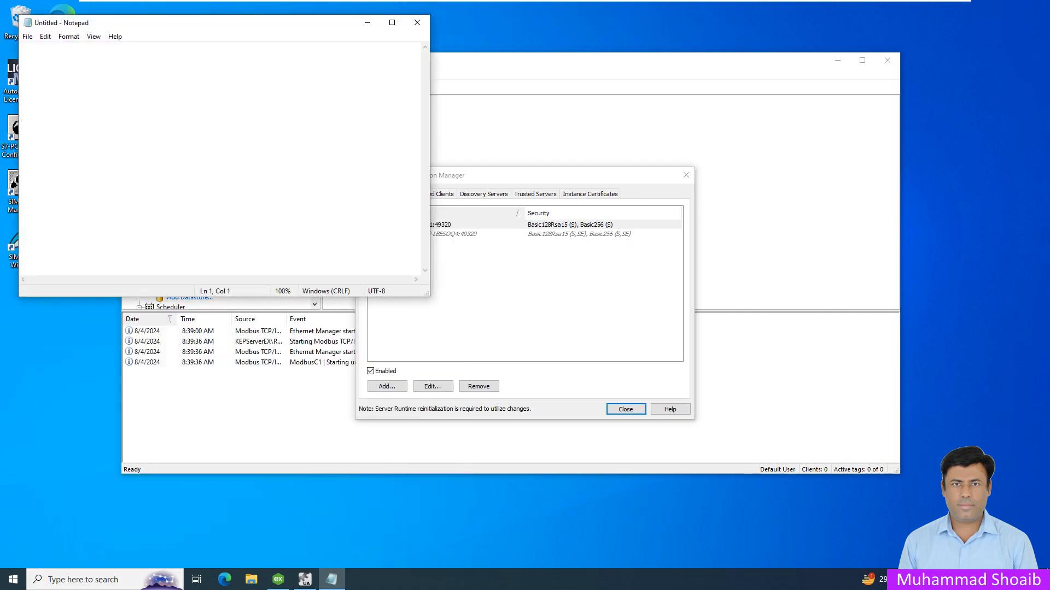
pyautogui.moveTo(251, 16); pyautogui.dragTo(590, 386)
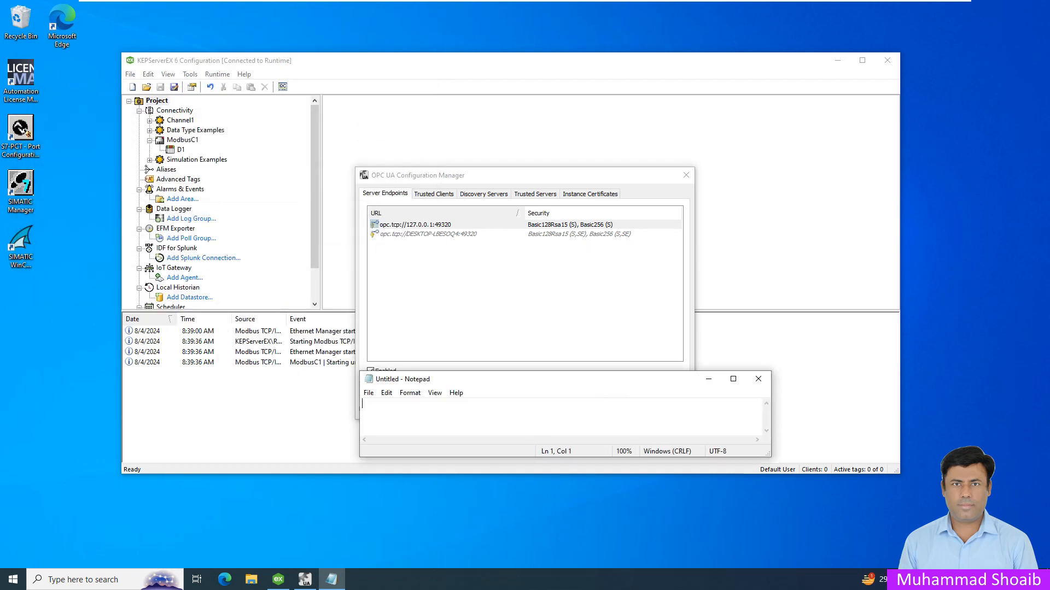
pyautogui.write('opc.tcp://127.0.0.1')
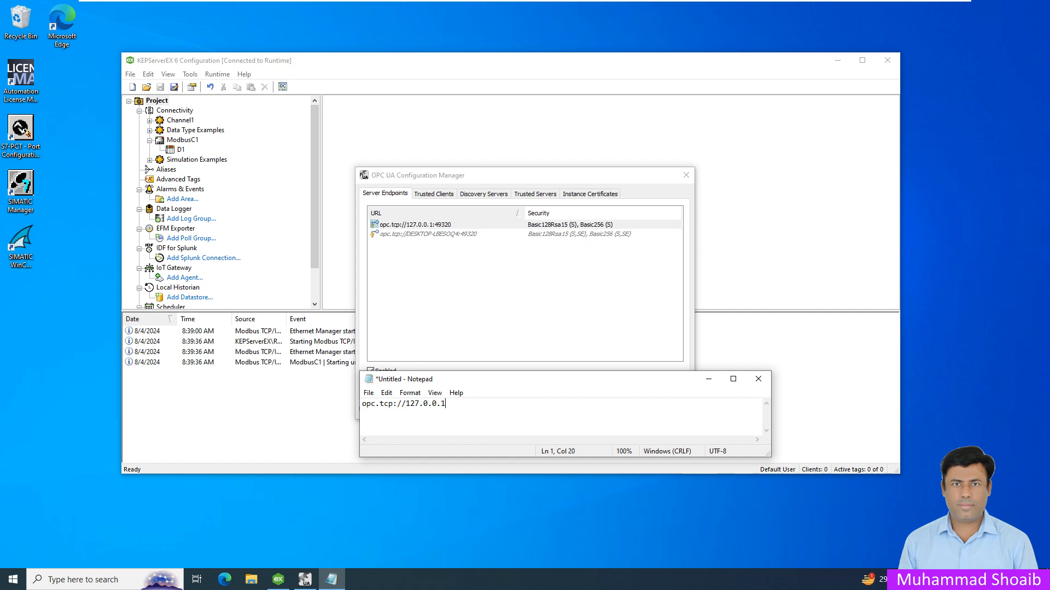
pyautogui.write(':49320')
pyautogui.hotkey('alt', 'Tab')
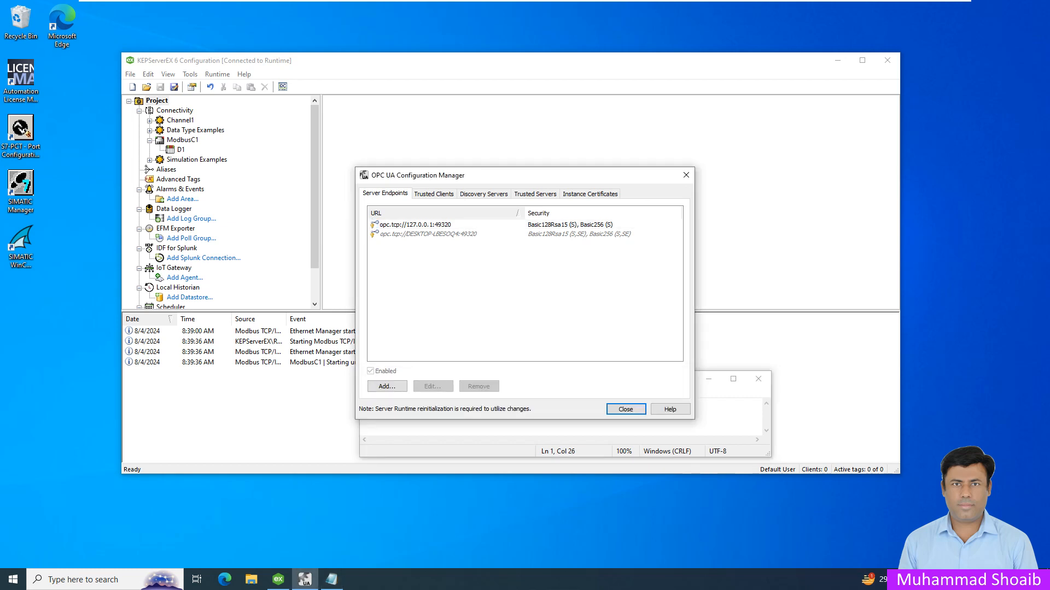
pyautogui.click(416, 224)
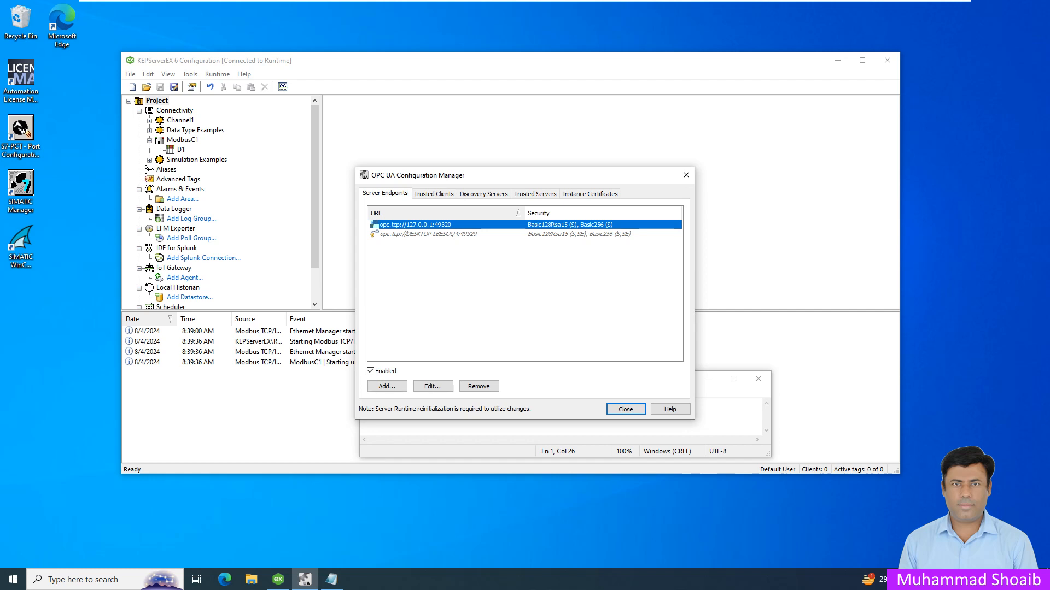
# Disable the Basic128Rsa15 and Basic256 policies on the opc.tcp://127.0.0.1:49320 endpoint, leaving security at None, and reinitialize the KEPServerEX runtime
pyautogui.click(432, 387)
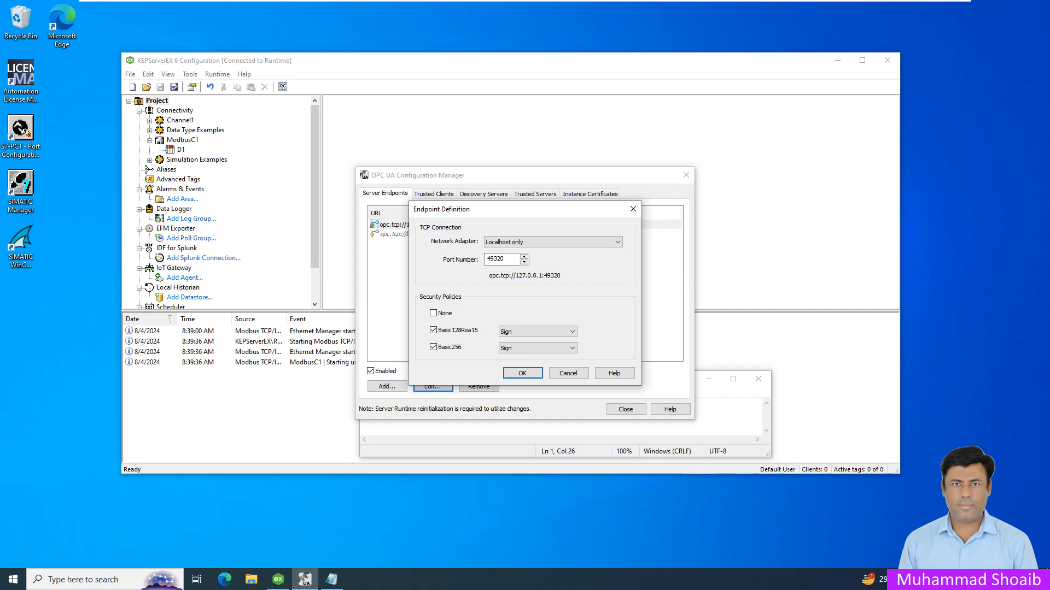
pyautogui.click(433, 347)
pyautogui.click(433, 329)
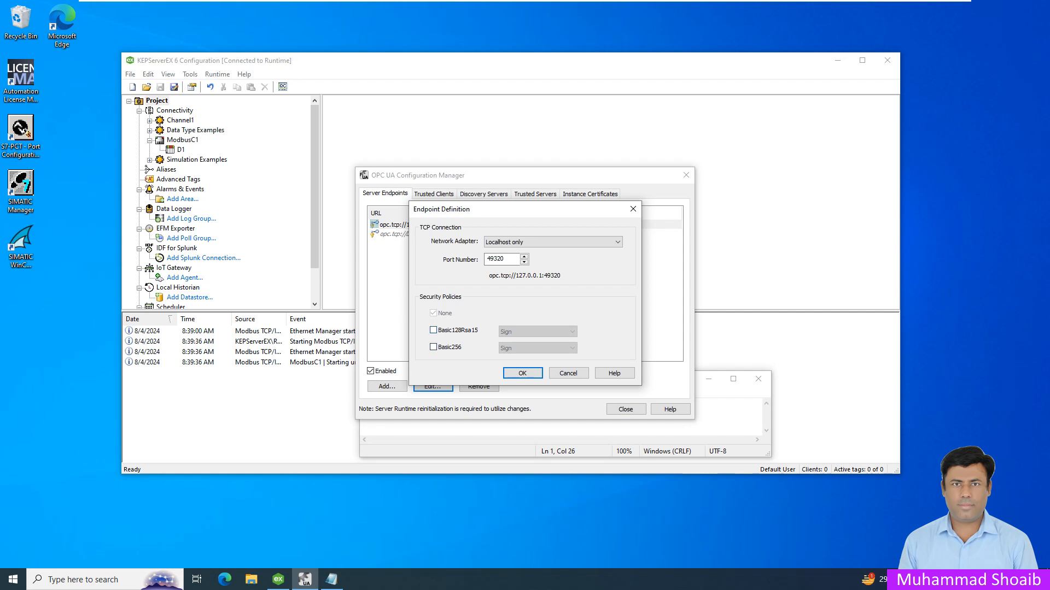
pyautogui.click(509, 372)
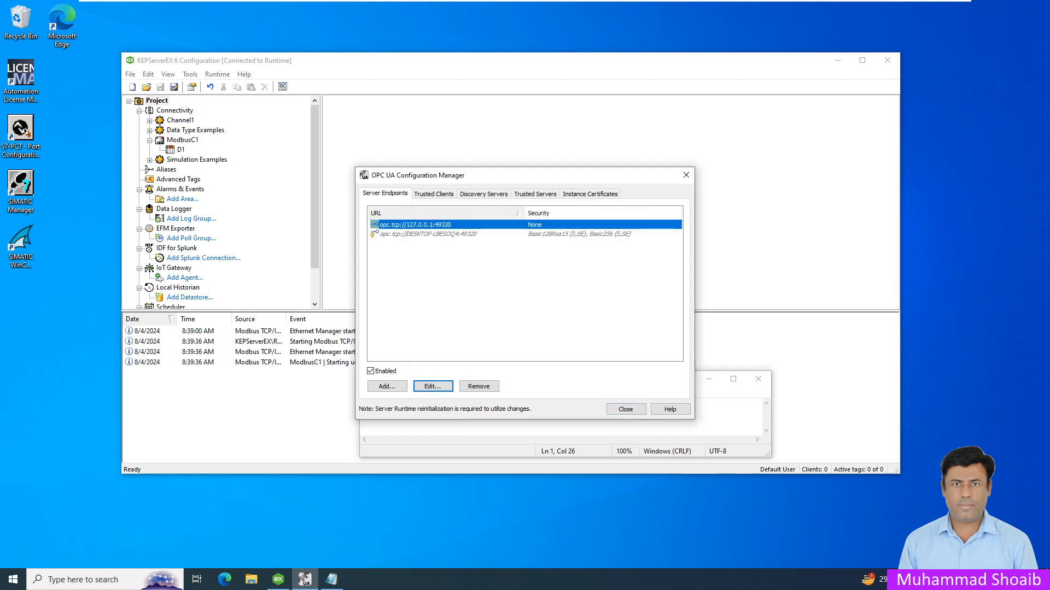
pyautogui.click(625, 409)
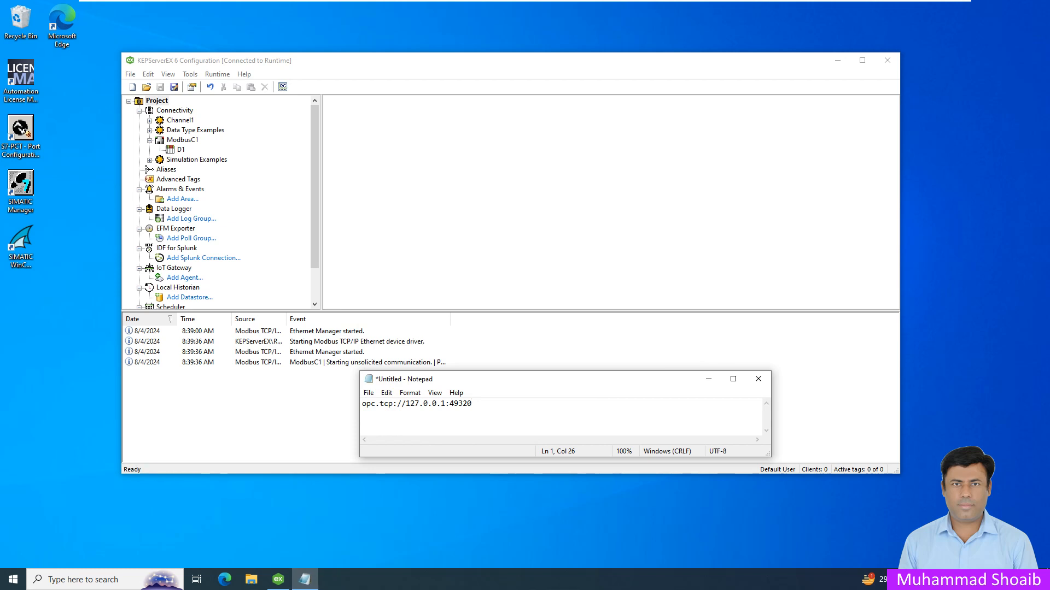
pyautogui.click(217, 74)
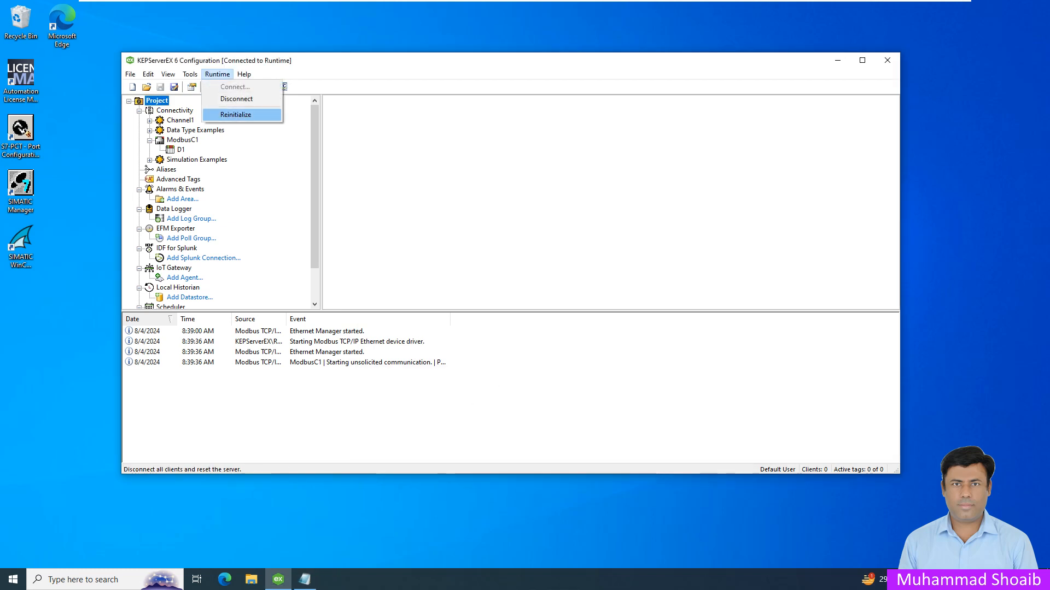
pyautogui.click(236, 114)
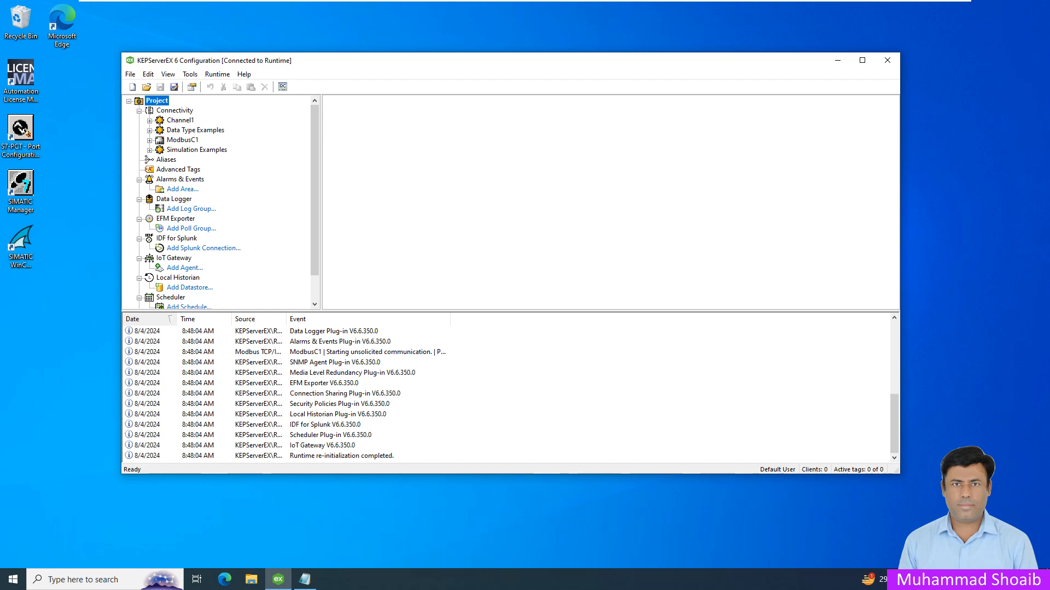
# Launch WinCC Explorer and create a new single-user project named Kepserver_Modbus_Project1 in the default project path
pyautogui.click(21, 244)
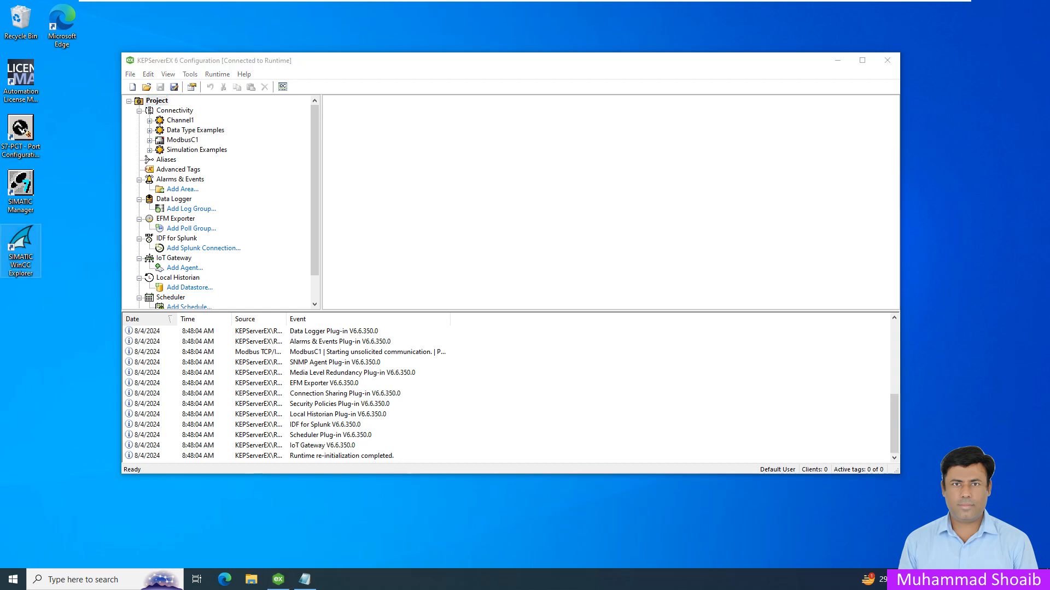
pyautogui.doubleClick(21, 244)
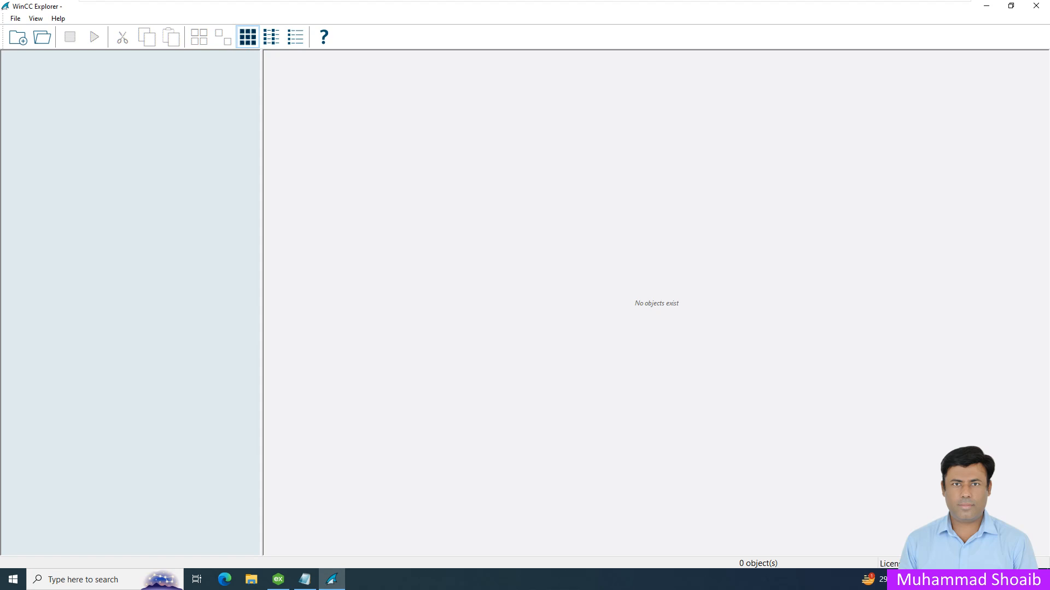
pyautogui.click(15, 18)
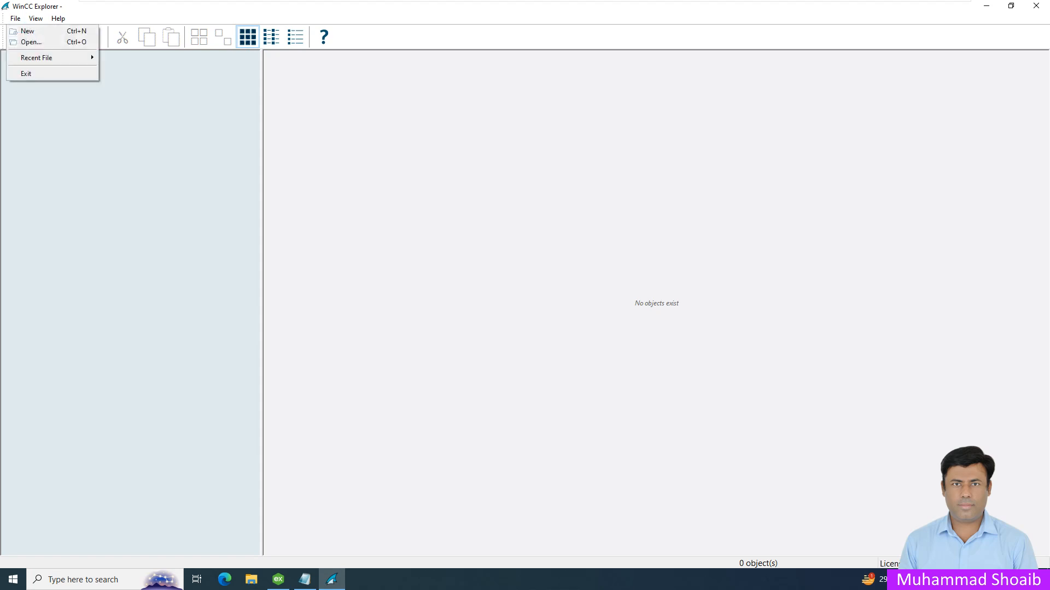
pyautogui.press('Return')
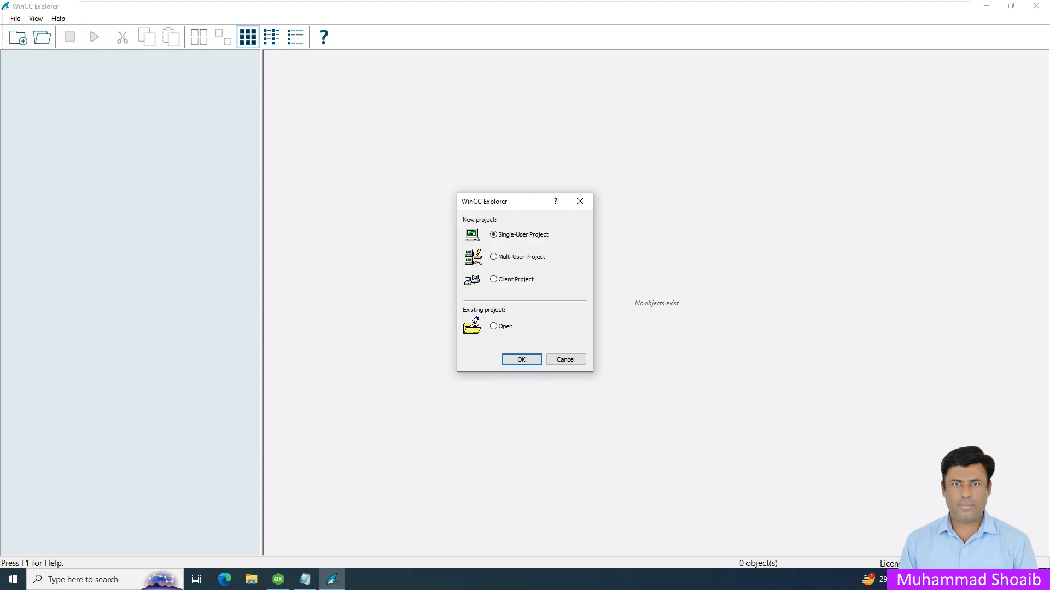
pyautogui.press('Return')
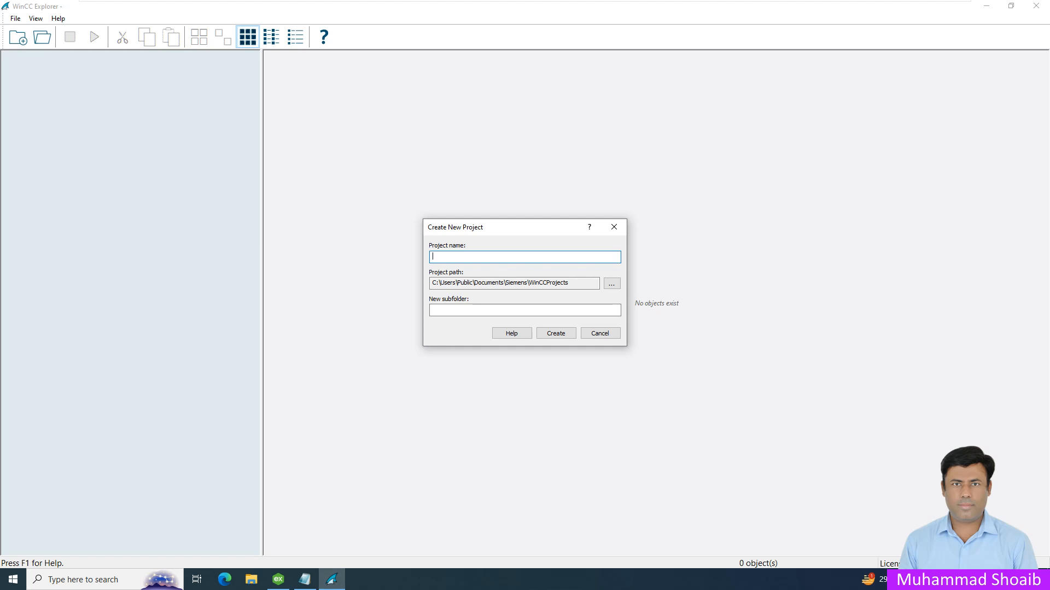
pyautogui.write('Kepserver_Modbus_Project1')
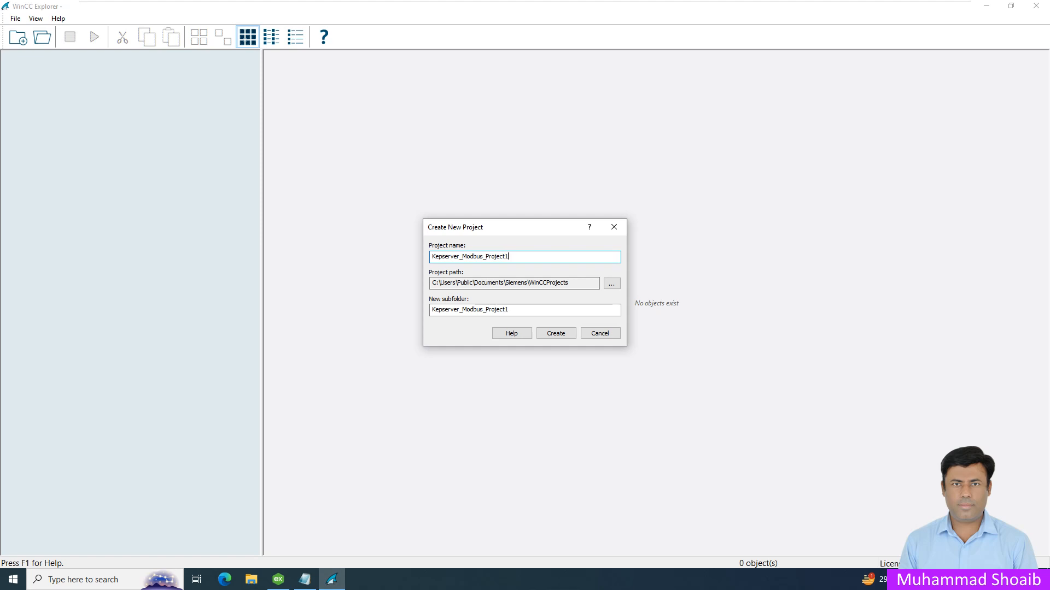
pyautogui.press('Return')
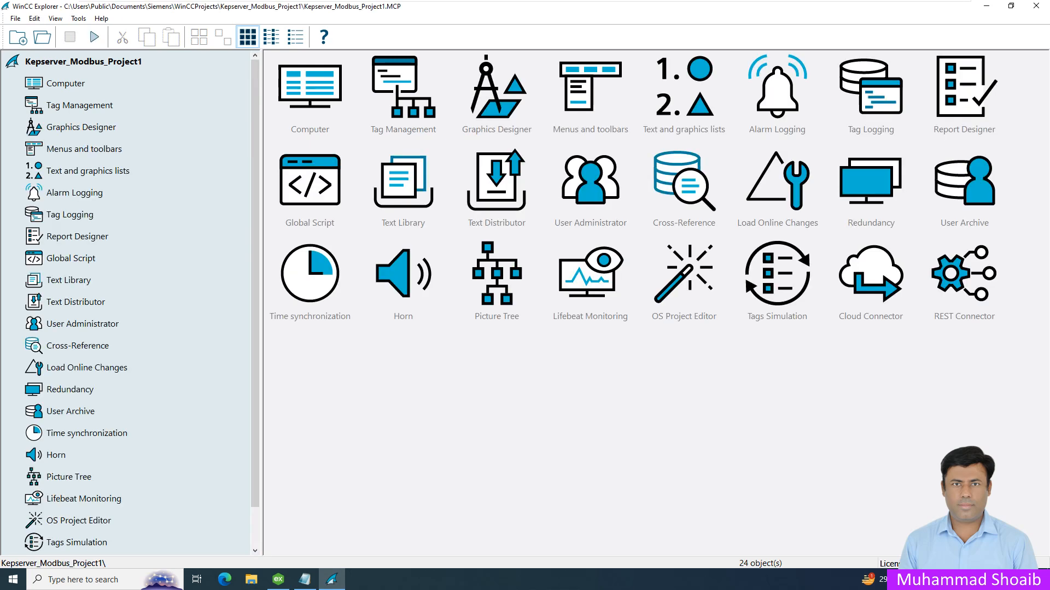
# Open the project's Tag Management editor and add the OPC UA WinCC Channel communication driver
pyautogui.click(79, 106)
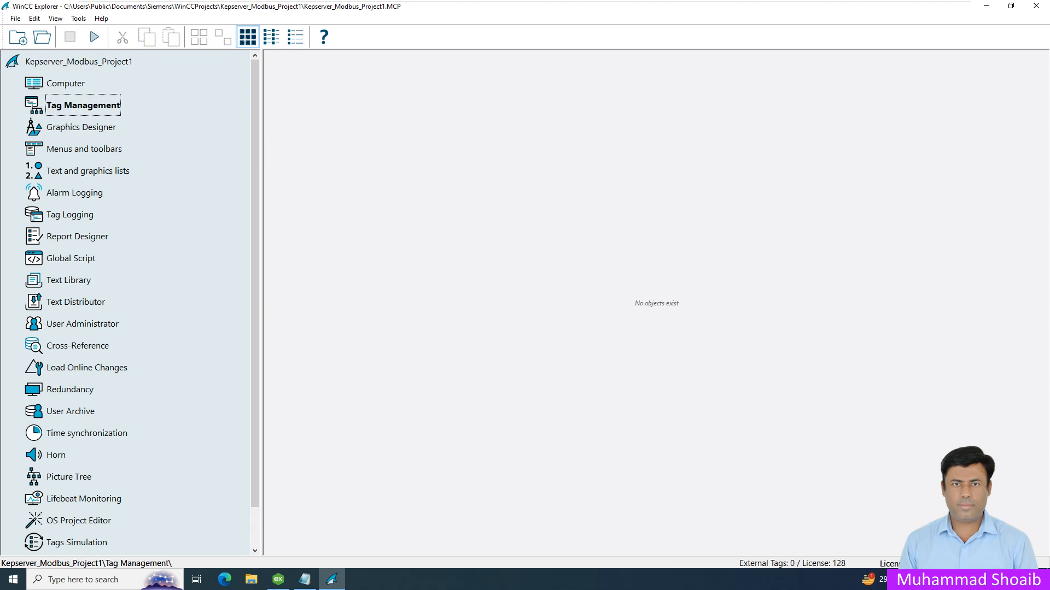
pyautogui.rightClick(65, 108)
pyautogui.click(92, 113)
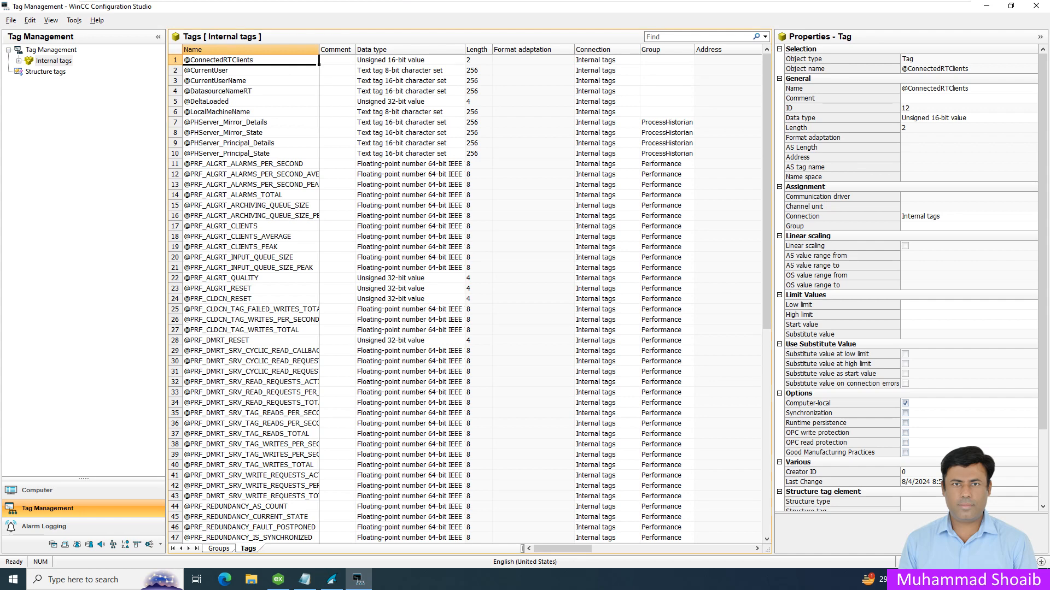
pyautogui.rightClick(55, 60)
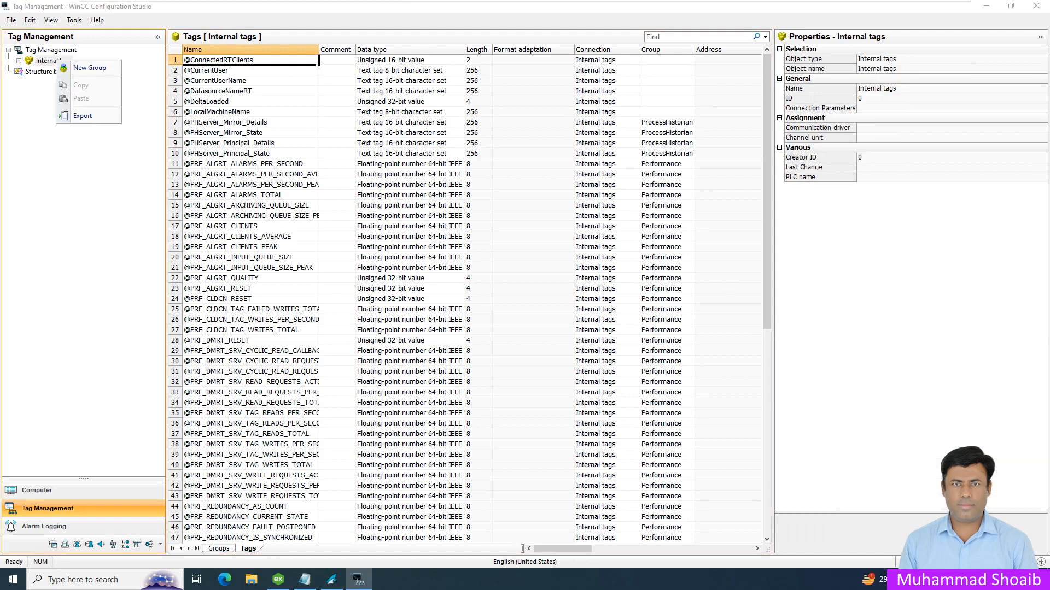
pyautogui.rightClick(52, 50)
pyautogui.moveTo(90, 57)
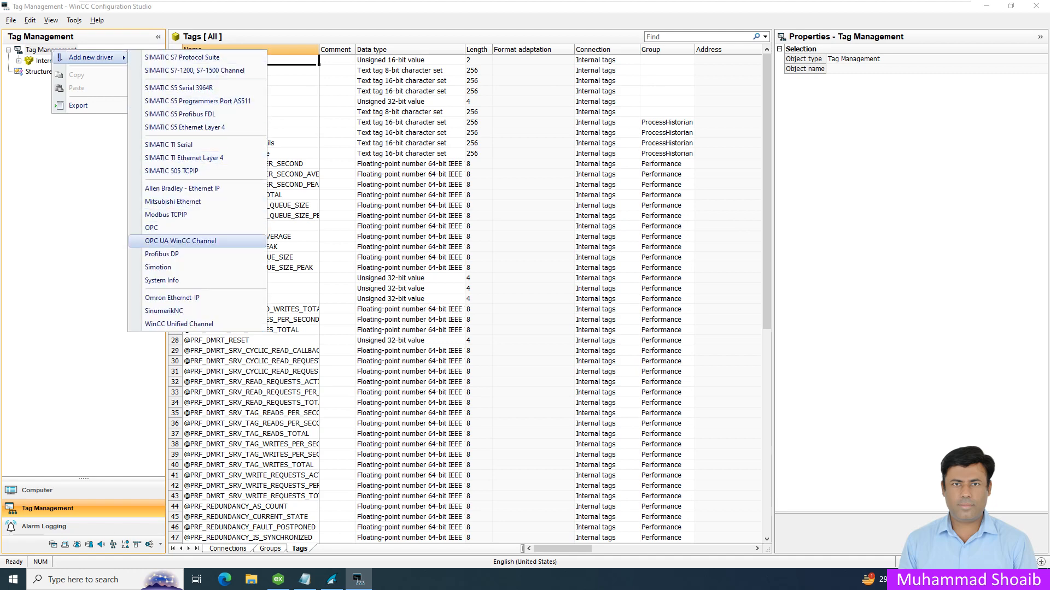
pyautogui.click(180, 241)
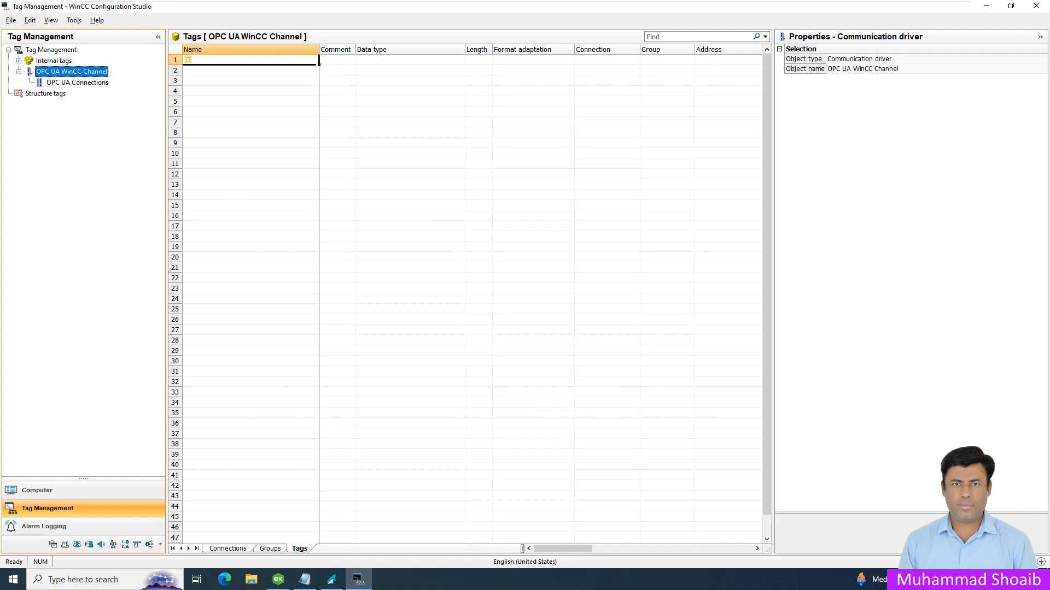
# Create a new connection named Modbus_Conn1 under OPC UA Connections
pyautogui.click(77, 82)
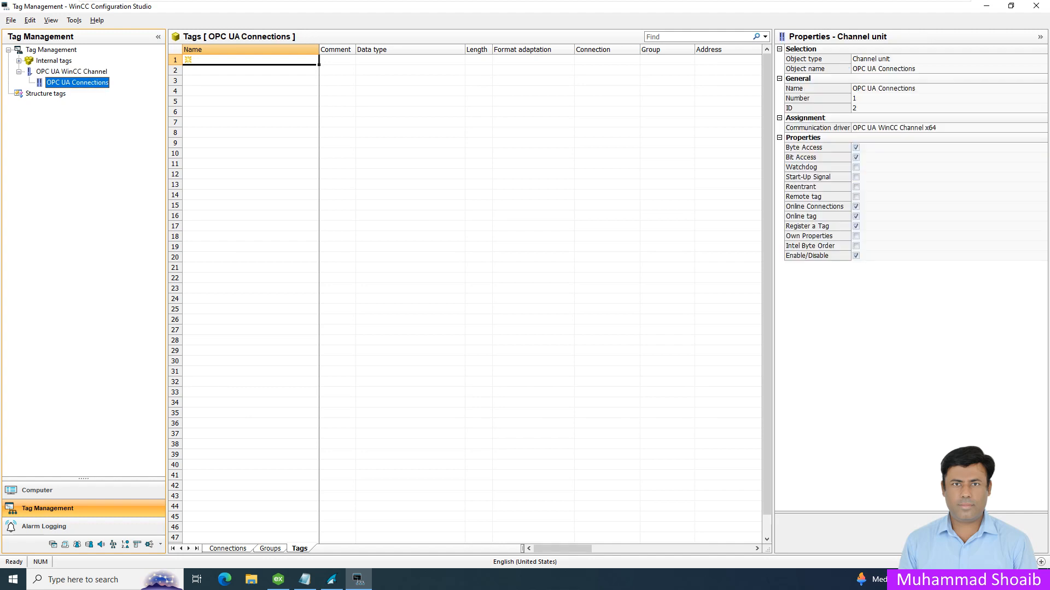
pyautogui.rightClick(70, 82)
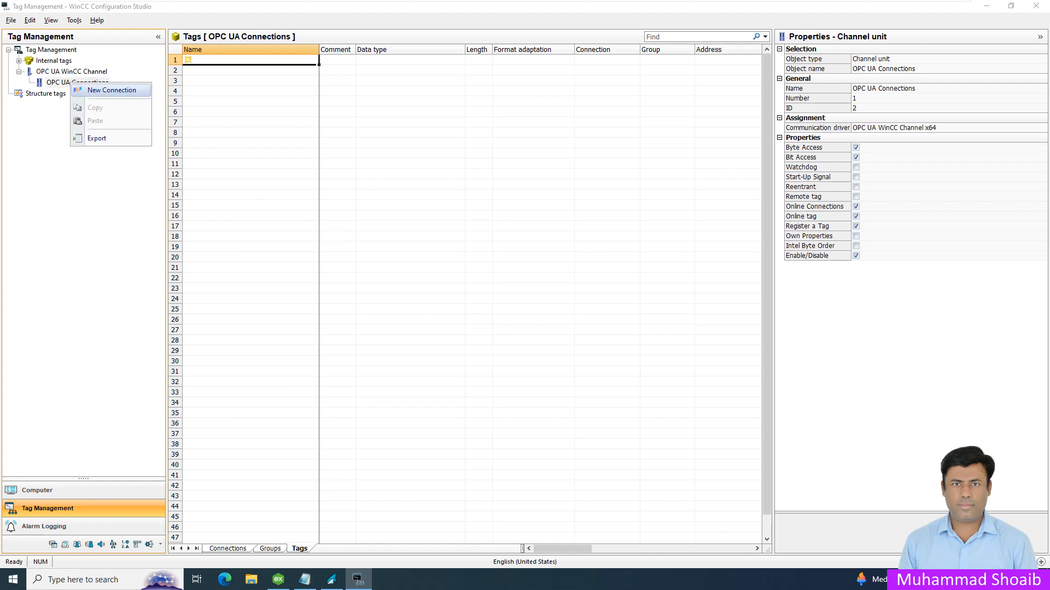
pyautogui.click(112, 90)
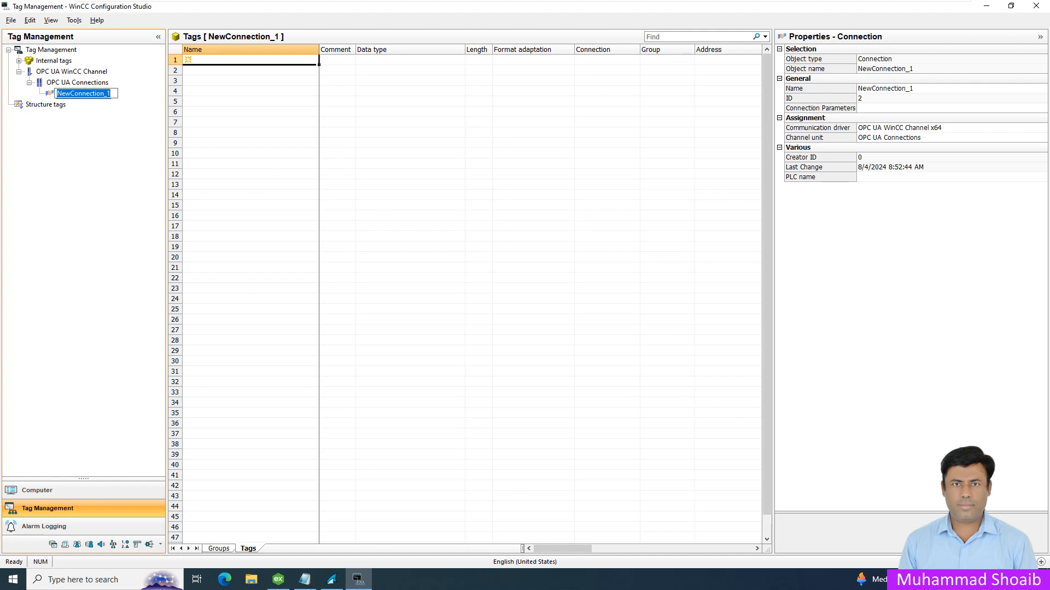
pyautogui.write('Modbus_Conn1')
pyautogui.press('Return')
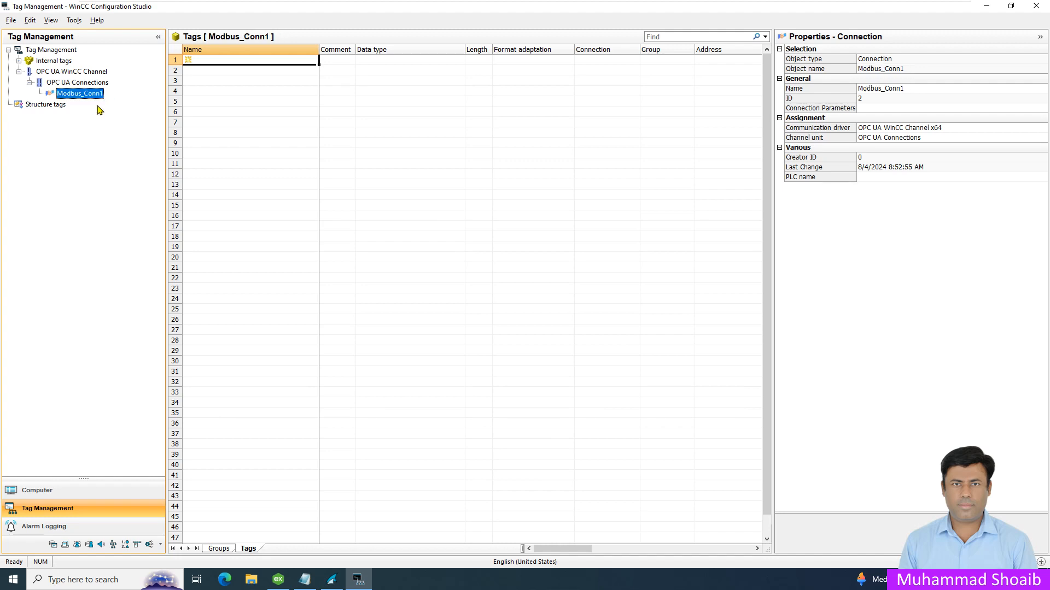
# Open the connection parameters of Modbus_Conn1
pyautogui.hotkey('shift', 'F10')
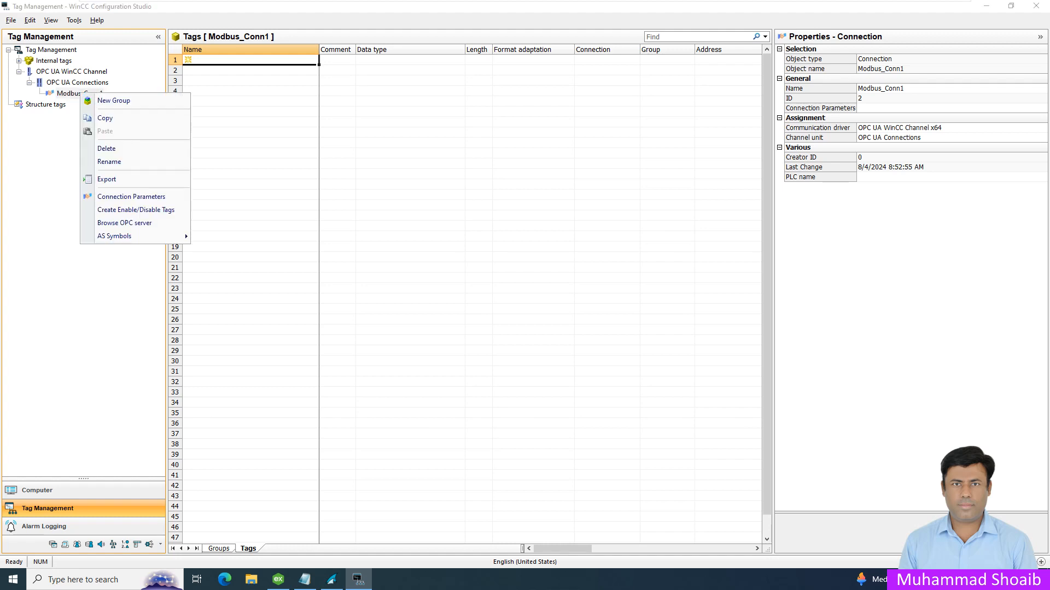
pyautogui.press('Down')
pyautogui.press('Down')
pyautogui.press('Down')
pyautogui.press('Down')
pyautogui.press('Down')
pyautogui.press('Down')
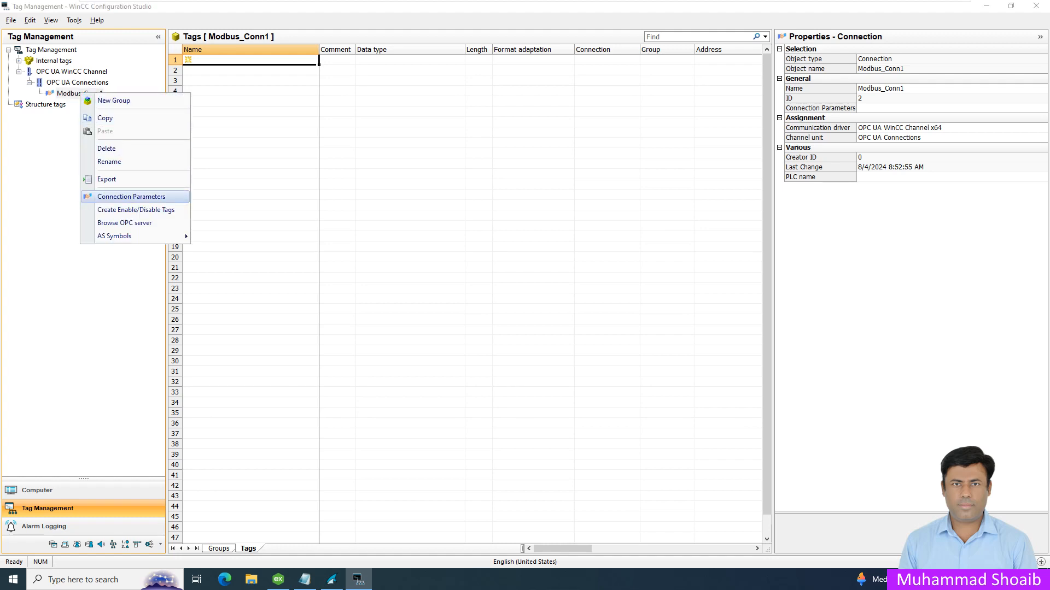
pyautogui.press('Return')
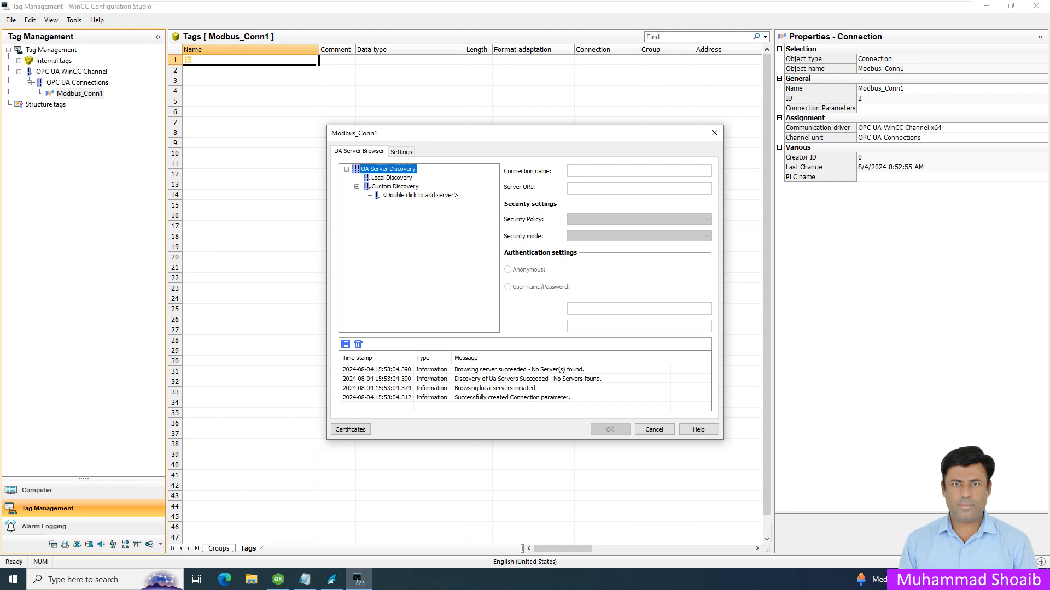
# Add opc.tcp://127.0.0.1:49320 as a custom discovery server, copying the address from the Notepad note, and accept its KEPServerEX/UA server for the connection
pyautogui.click(420, 195)
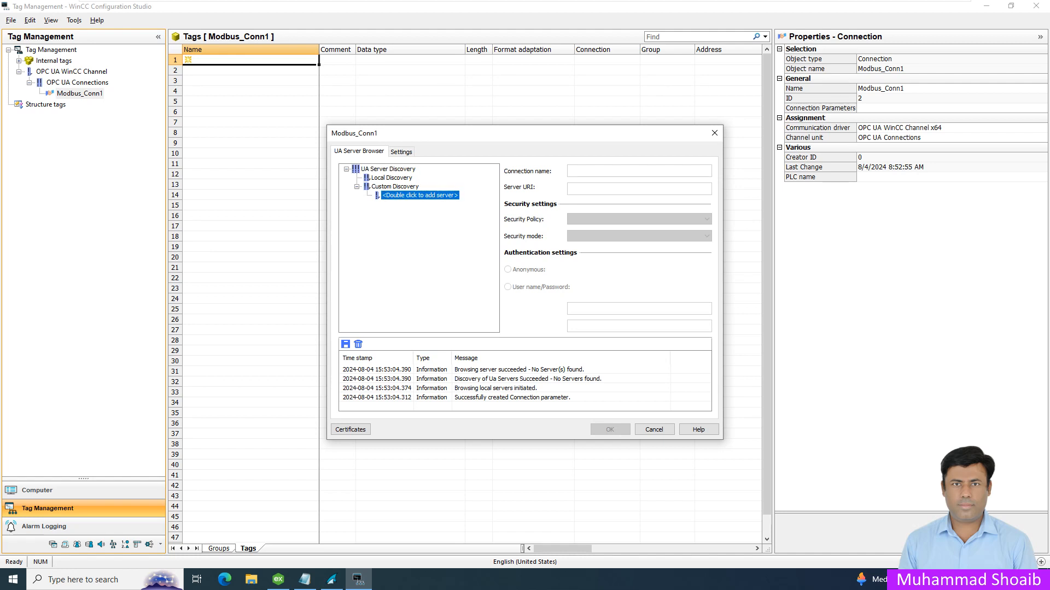
pyautogui.doubleClick(420, 196)
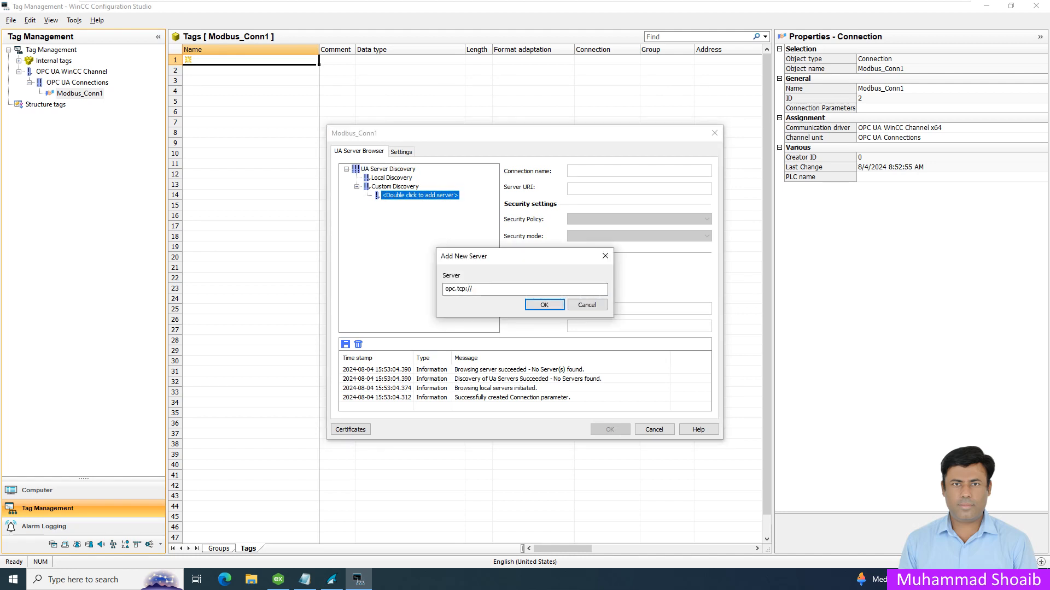
pyautogui.hotkey('alt', 'Tab')
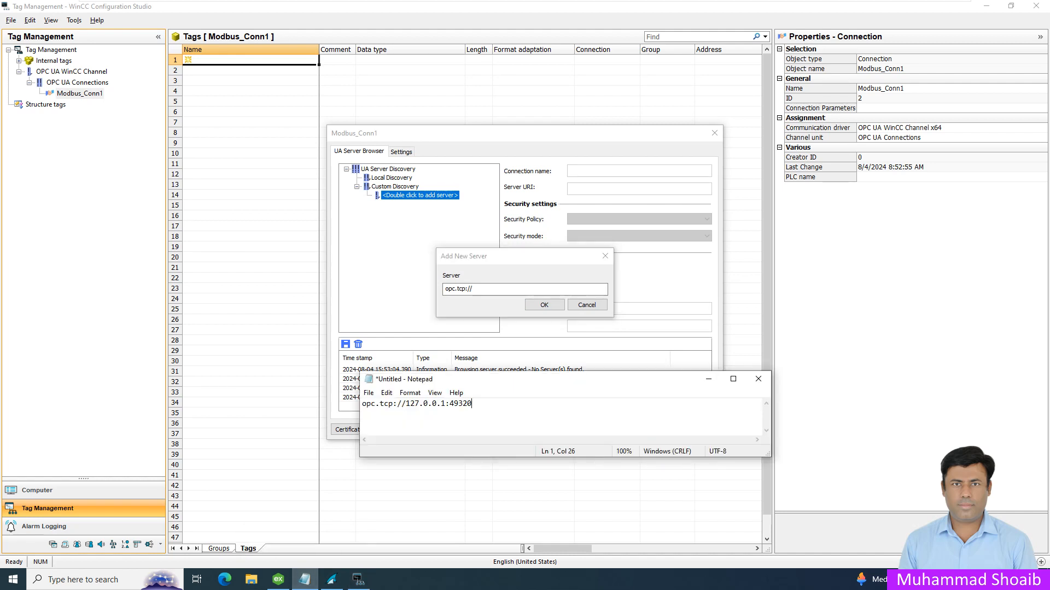
pyautogui.moveTo(471, 403); pyautogui.dragTo(406, 403)
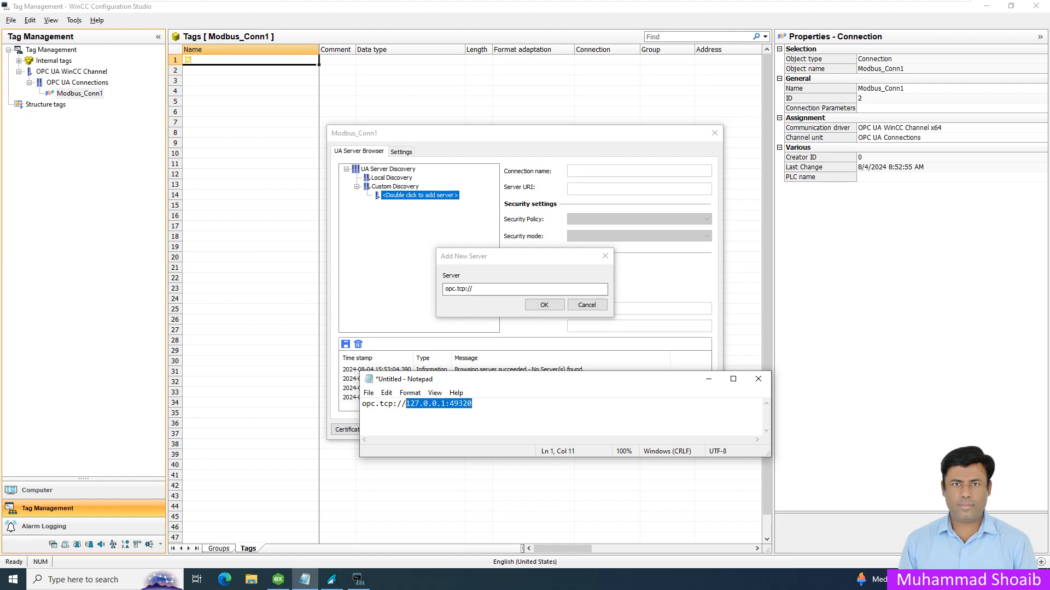
pyautogui.rightClick(417, 404)
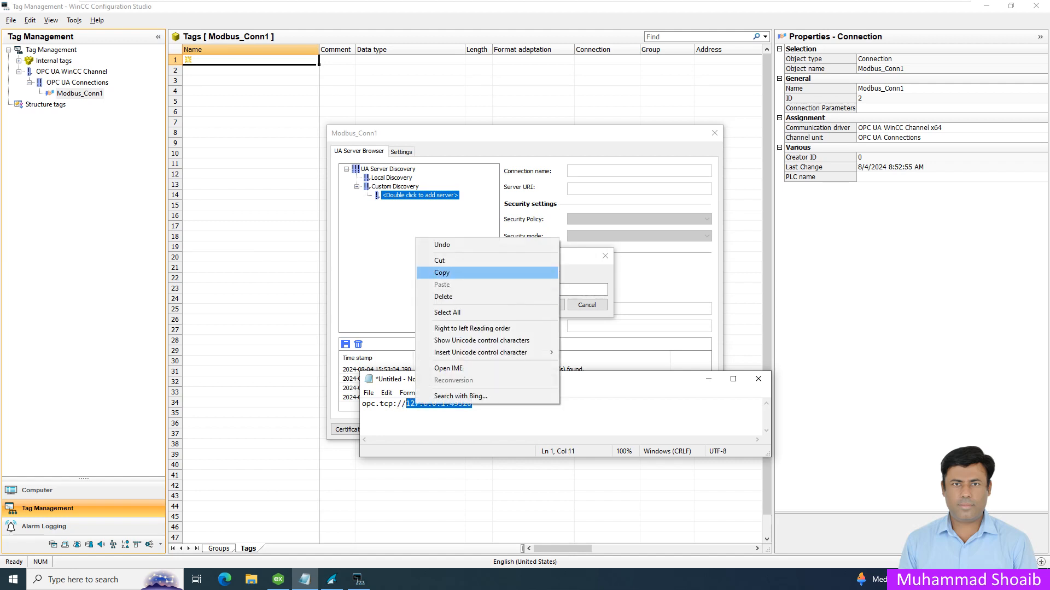
pyautogui.click(442, 272)
pyautogui.click(708, 379)
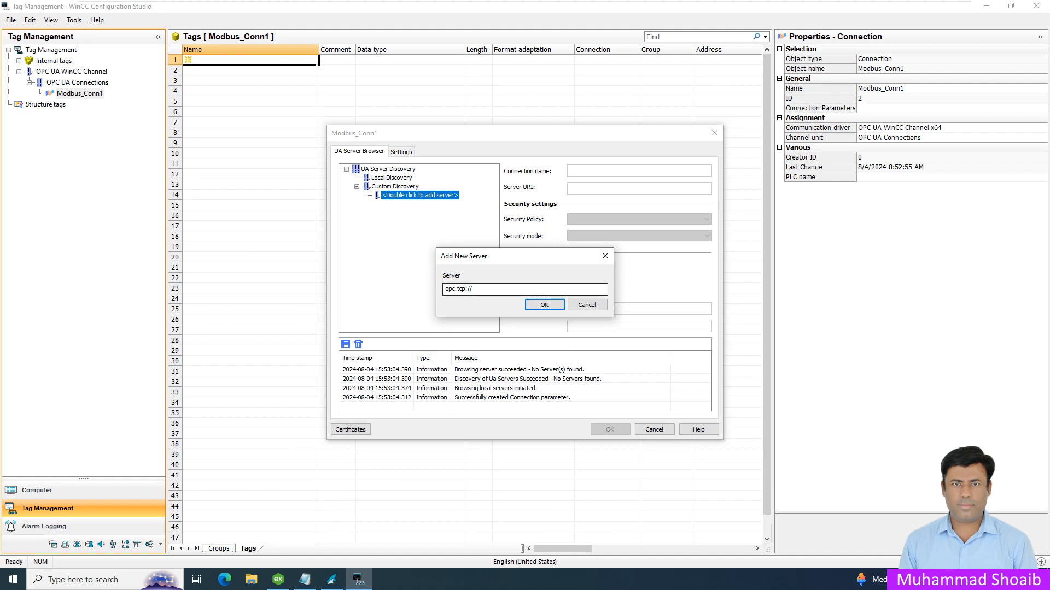
pyautogui.hotkey('ctrl', 'v')
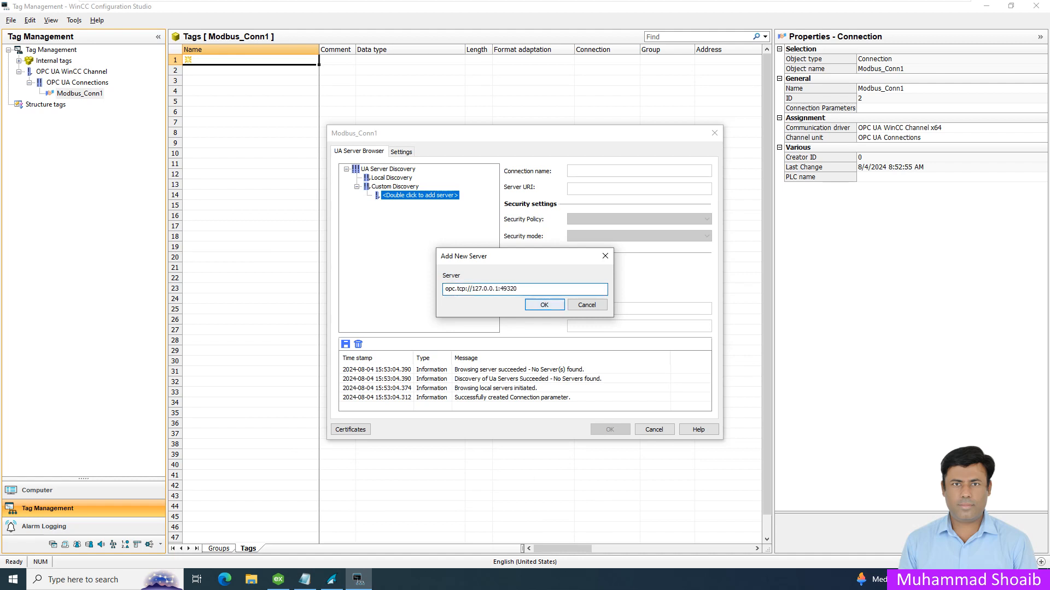
pyautogui.press('Return')
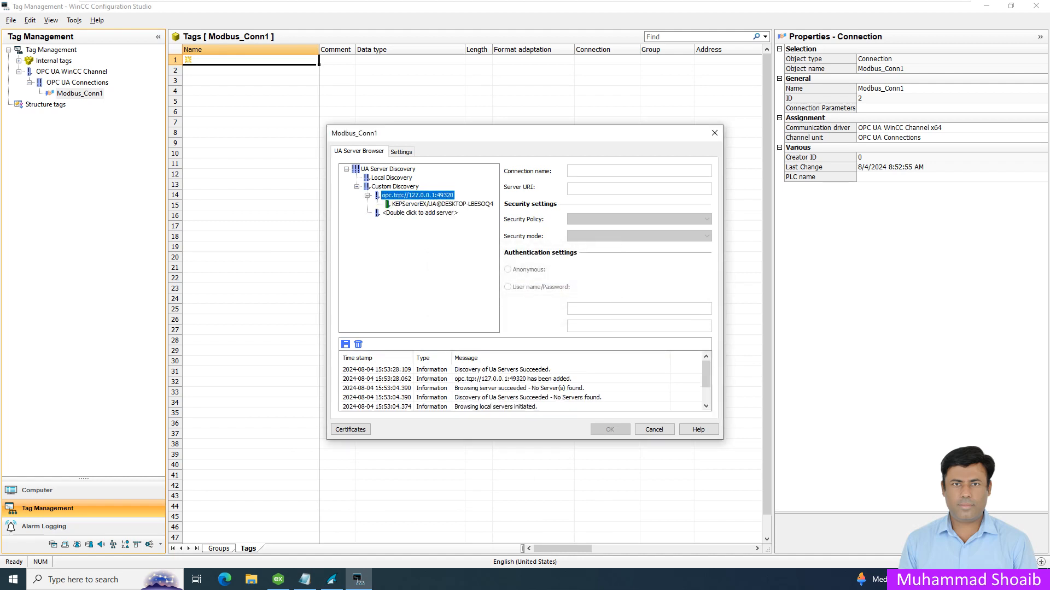
pyautogui.click(415, 204)
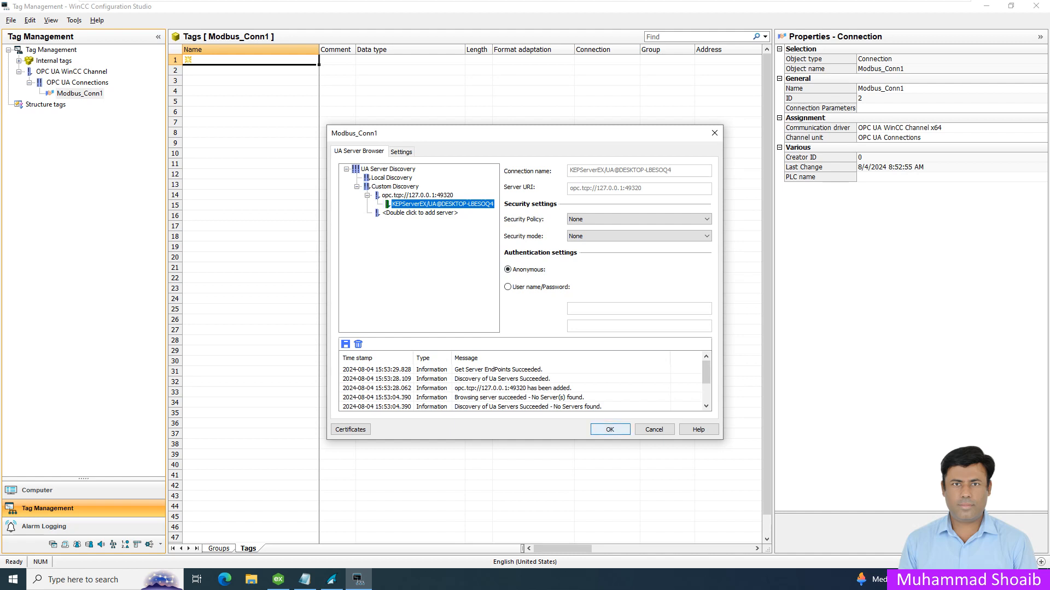
pyautogui.click(608, 430)
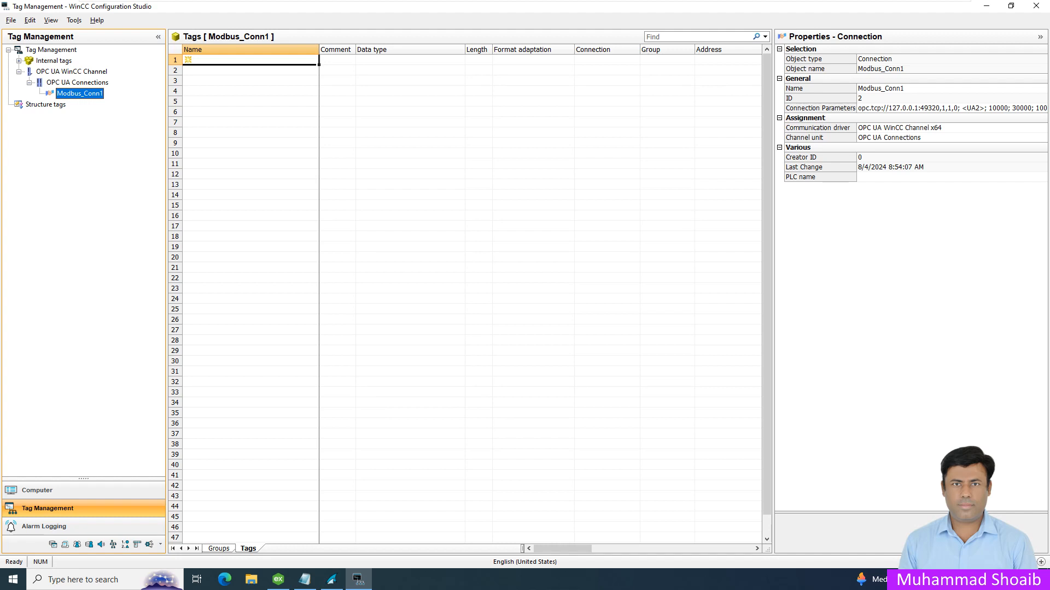
# Browse the OPC server of Modbus_Conn1 and import Tag_AI, Tag_AO, Tag_DI and Tag_DO from the D1 folder under ModbusC1
pyautogui.rightClick(82, 93)
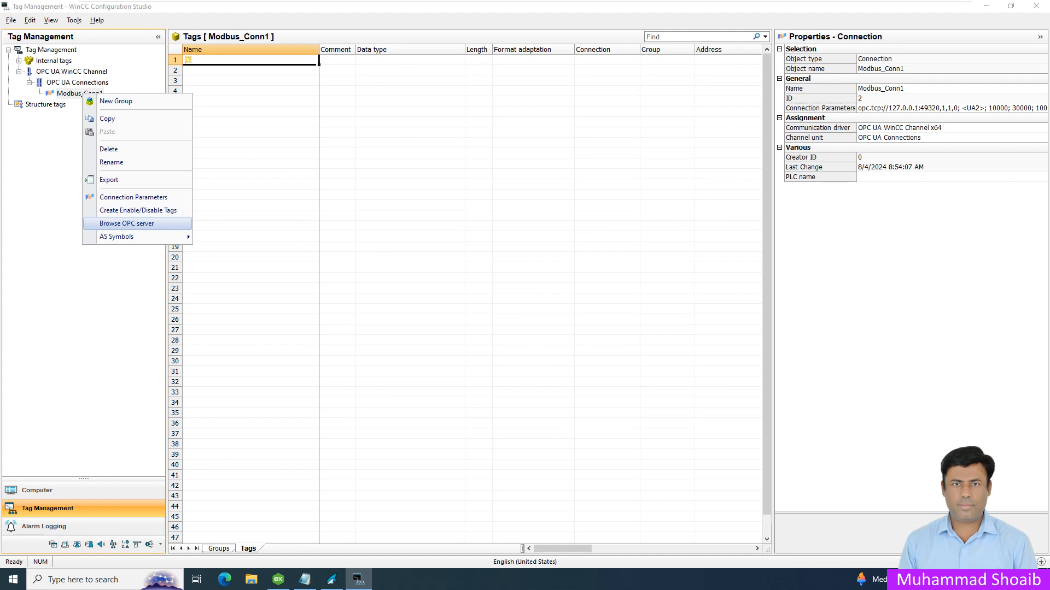
pyautogui.click(126, 223)
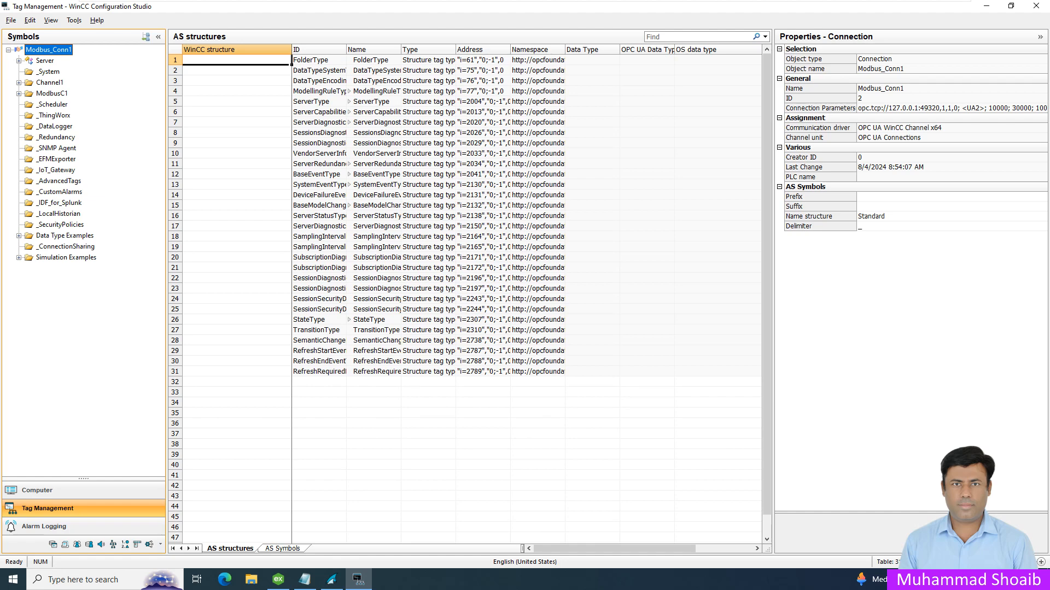
pyautogui.click(51, 94)
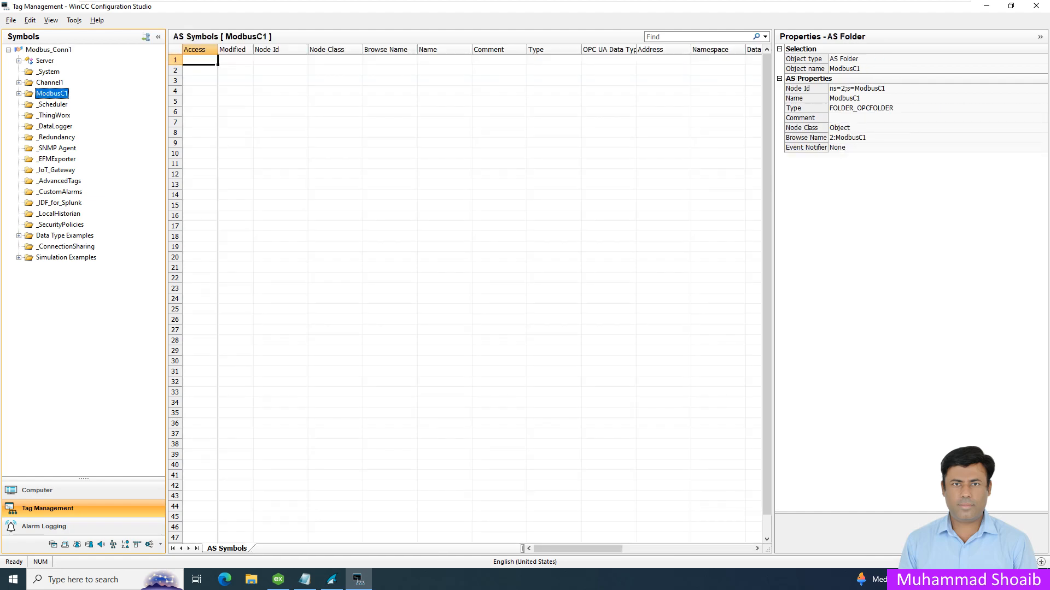
pyautogui.press('Right')
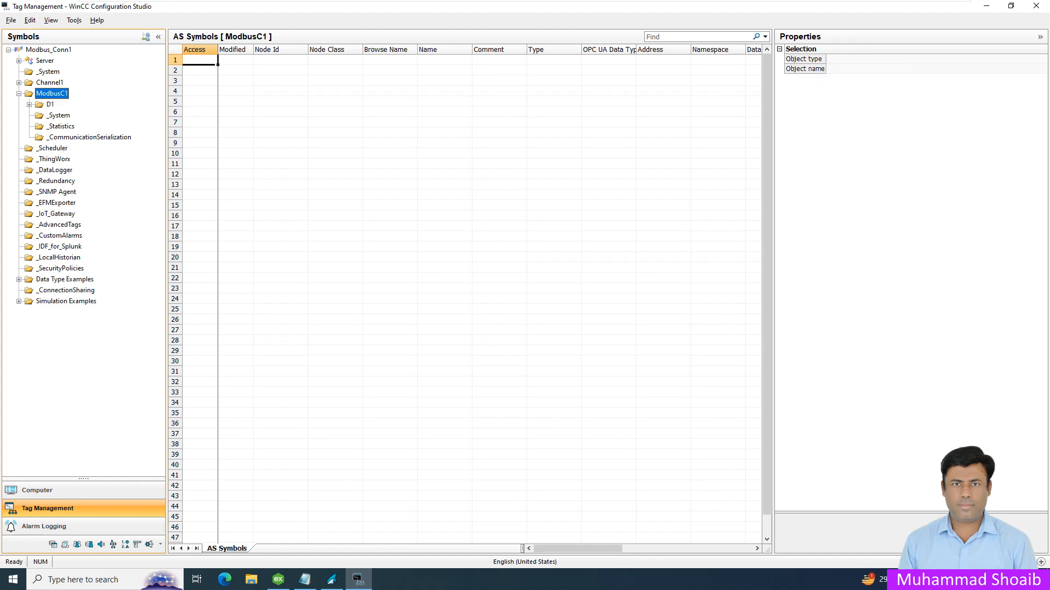
pyautogui.press('Right')
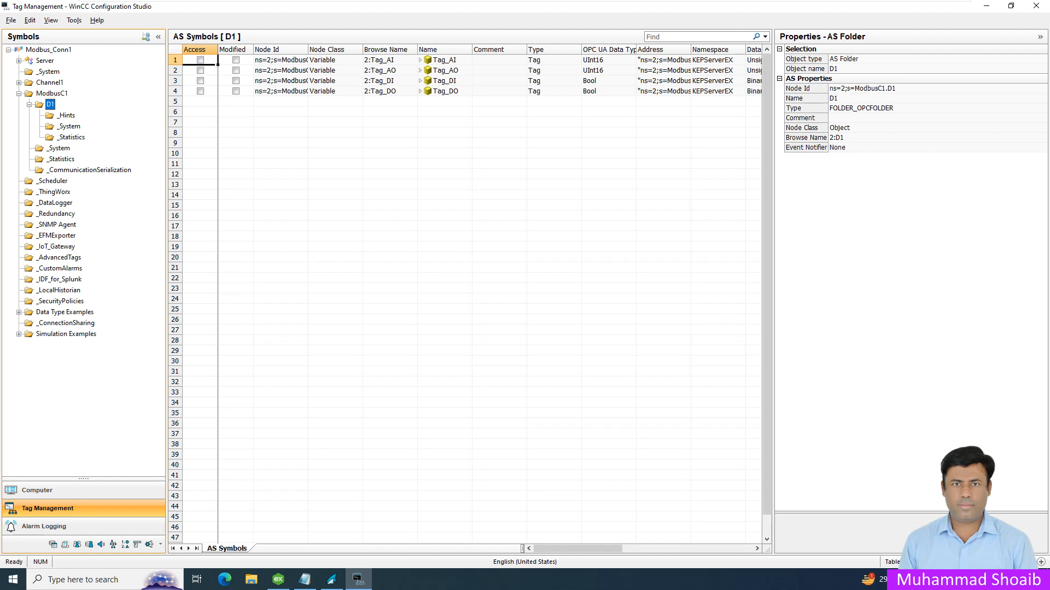
pyautogui.click(200, 59)
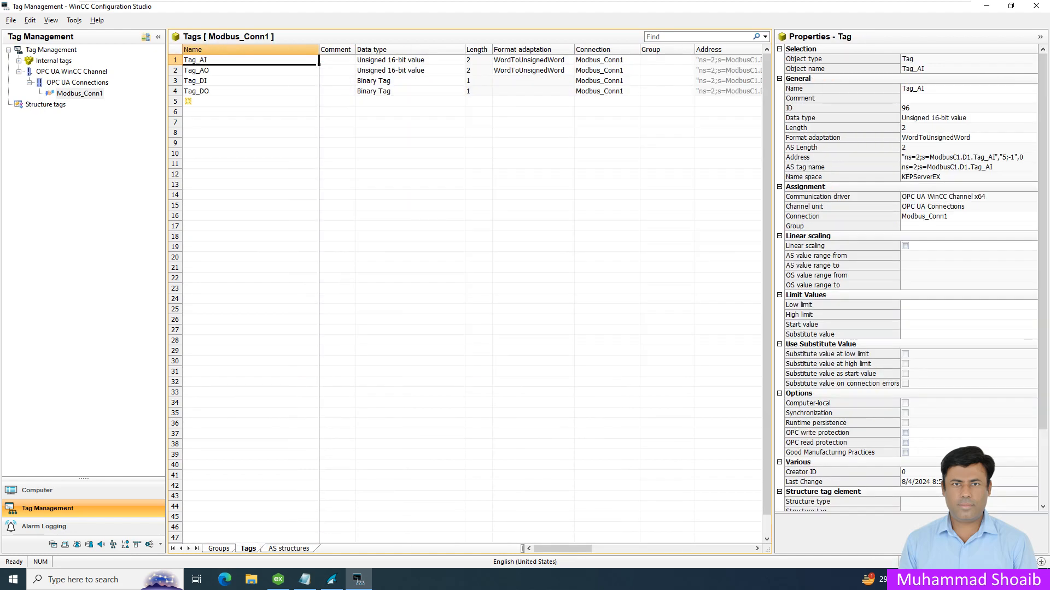
pyautogui.click(409, 153)
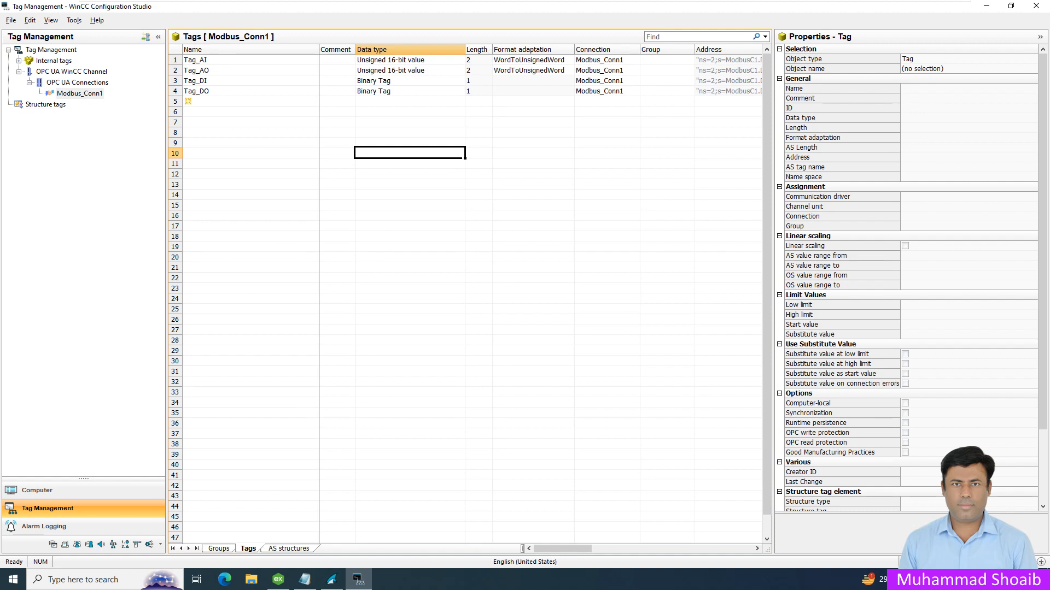
# Close the Tag Management editor and open the Graphics Designer for the project
pyautogui.hotkey('alt', 'f')
pyautogui.press('Up')
pyautogui.press('Return')
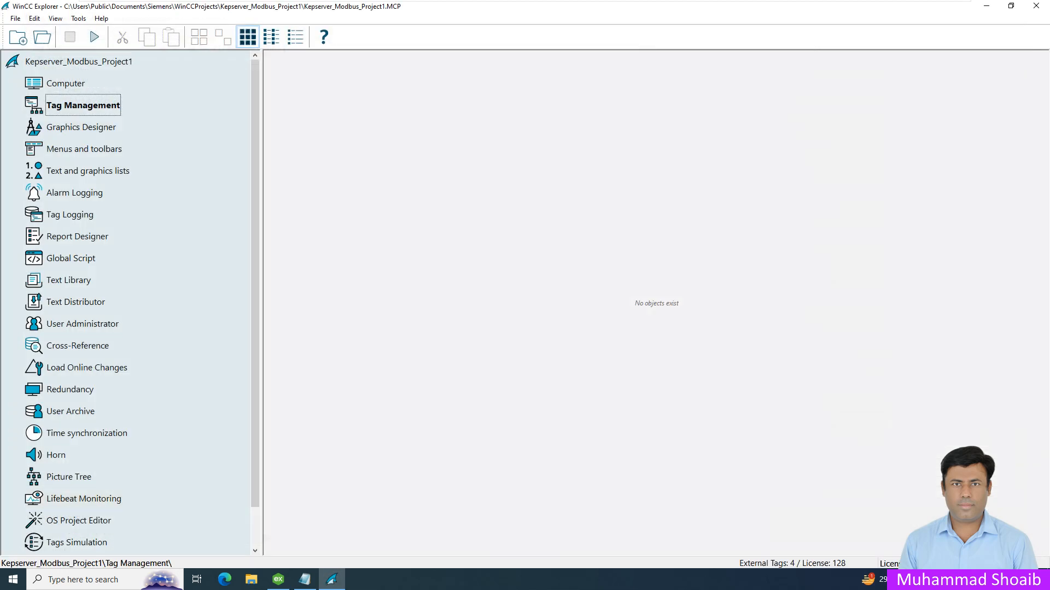
pyautogui.click(81, 127)
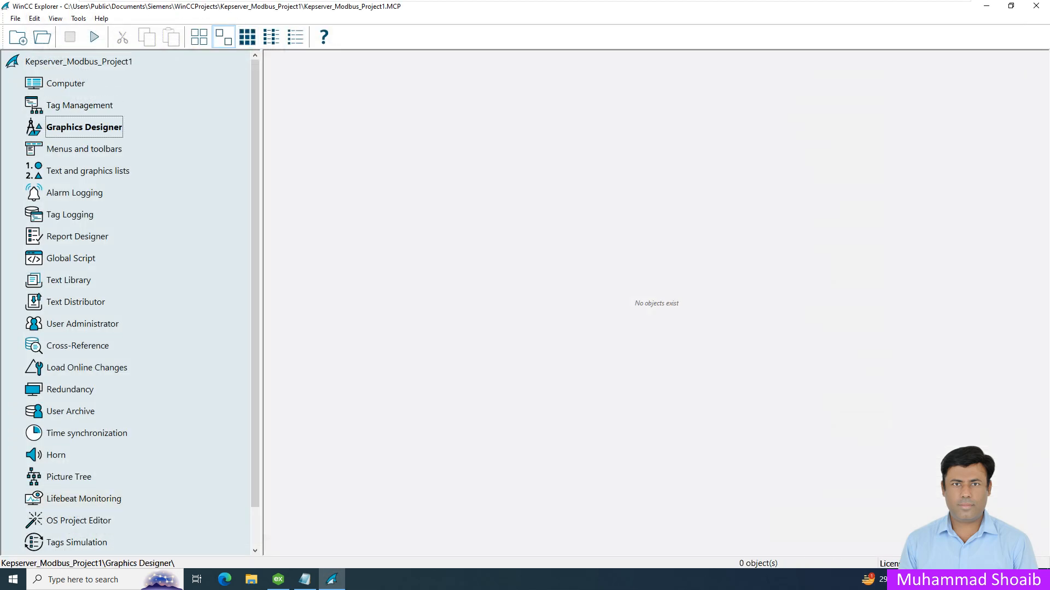
pyautogui.rightClick(85, 126)
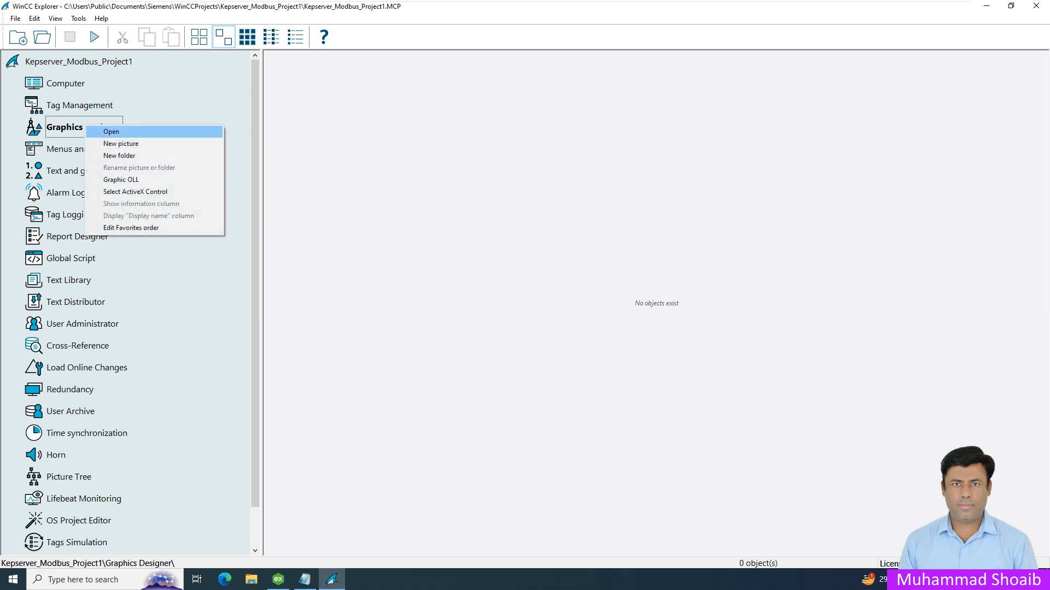
pyautogui.click(109, 131)
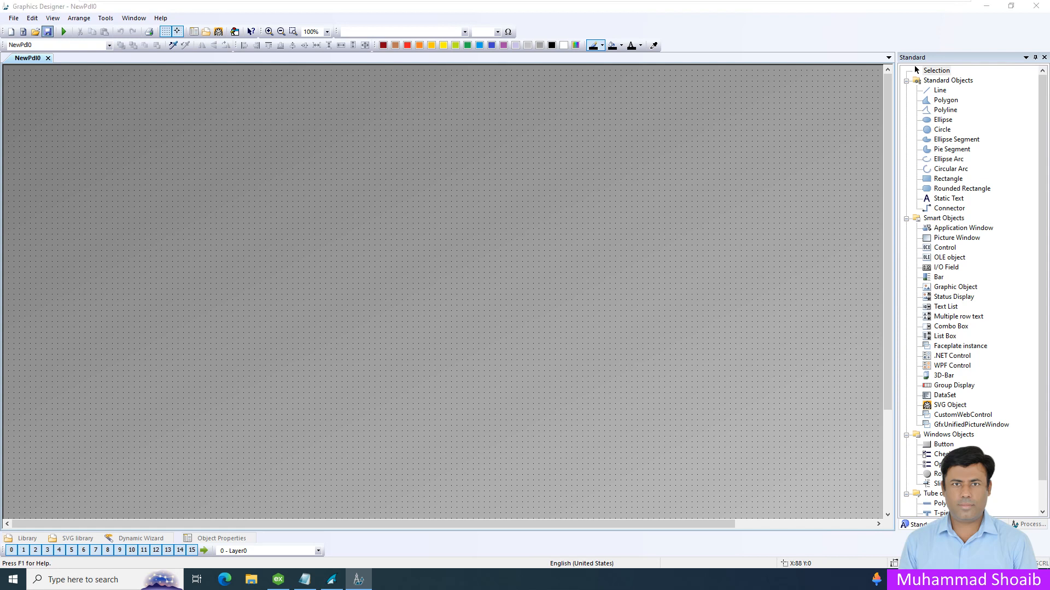
# Save the new picture as Page01 in the project's GraCS folder
pyautogui.click(48, 31)
pyautogui.write('Page')
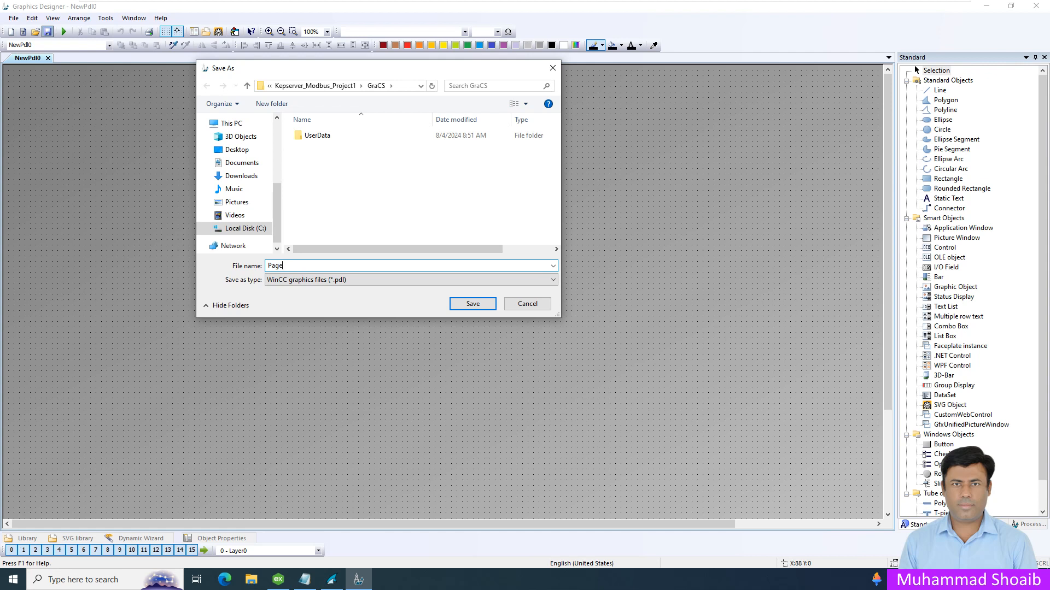
pyautogui.write('01')
pyautogui.press('Return')
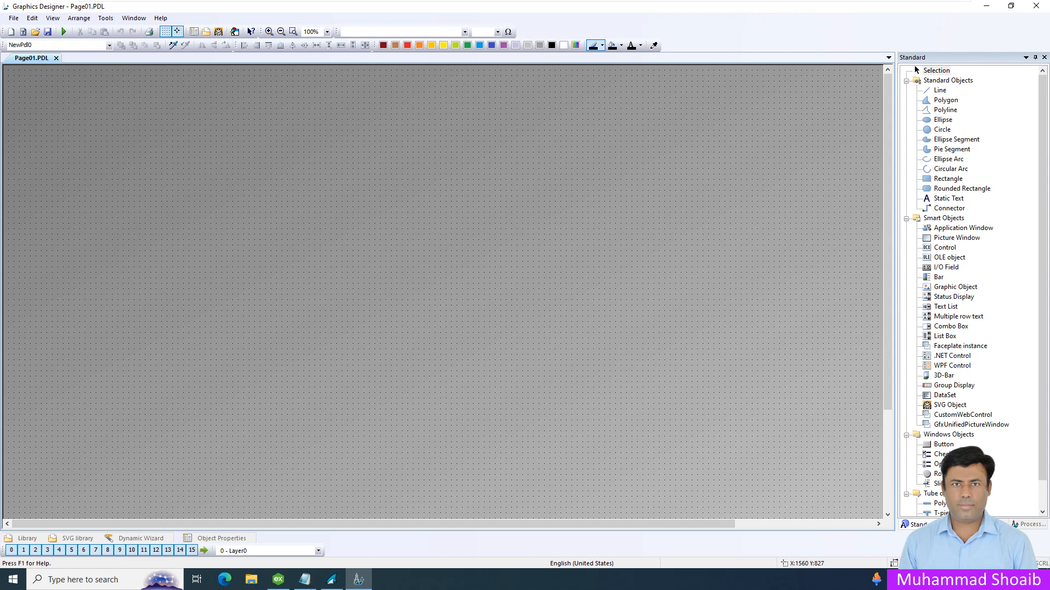
# Place a static text reading "Tag AI :" in the upper-left area of the Page01 picture
pyautogui.click(948, 199)
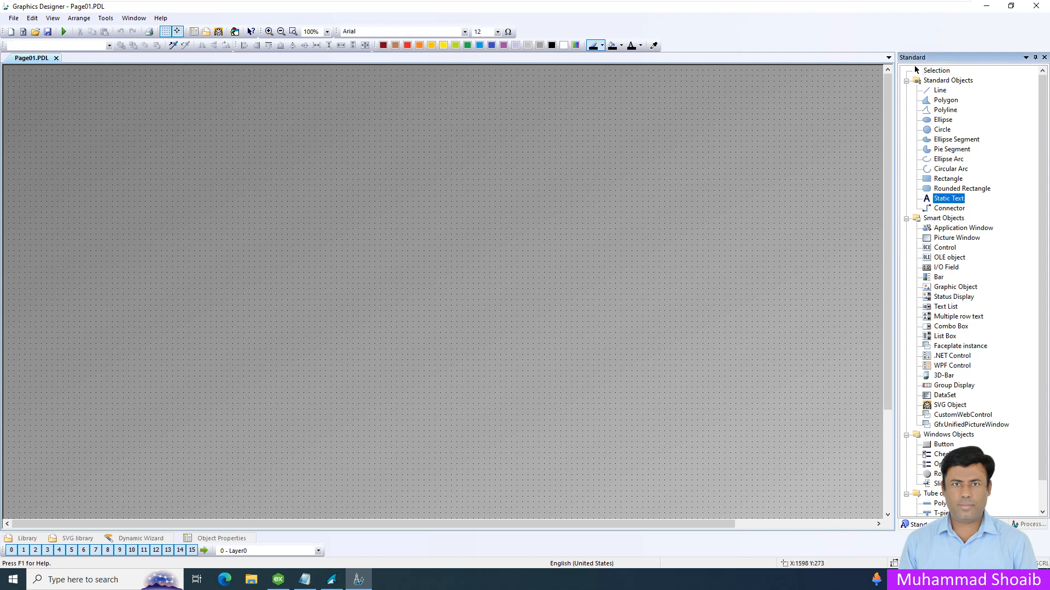
pyautogui.click(134, 157)
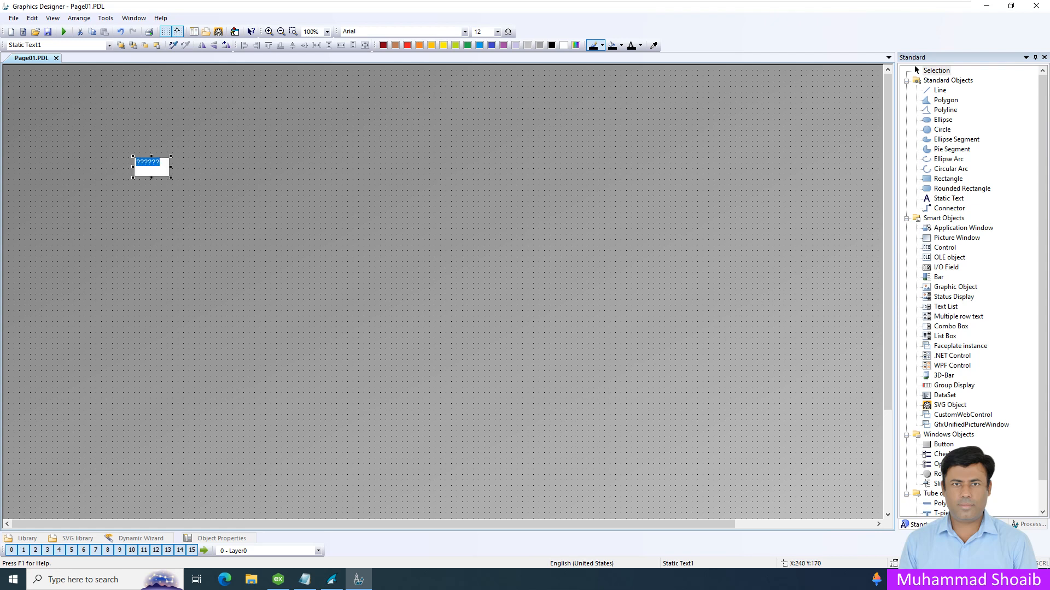
pyautogui.write('Tag AI :')
pyautogui.press('Escape')
# Set the Tag AI label's Global Color Scheme to No and its background color transparency to 100
pyautogui.click(221, 538)
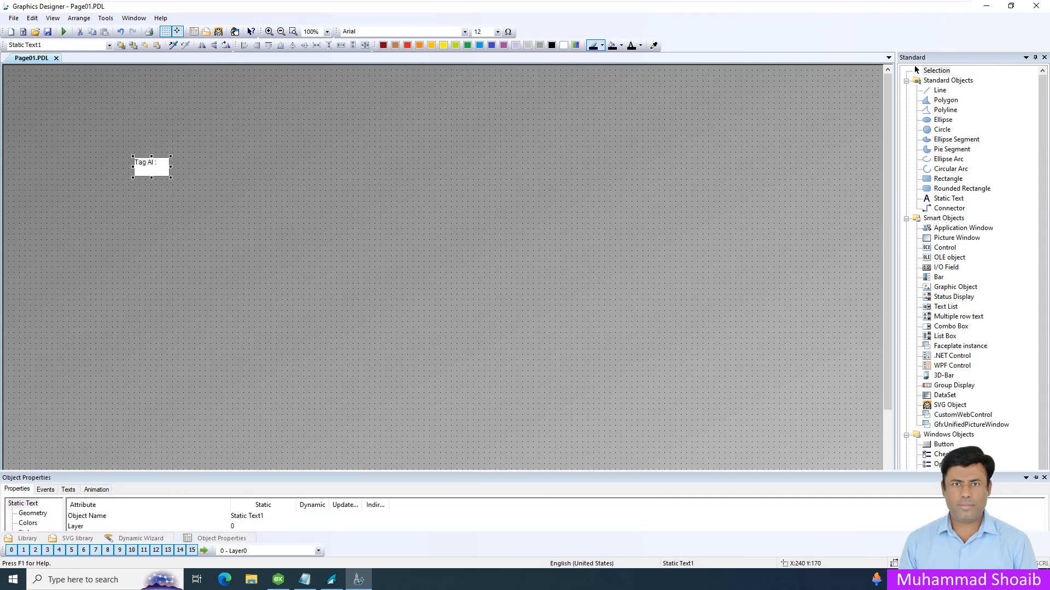
pyautogui.click(28, 519)
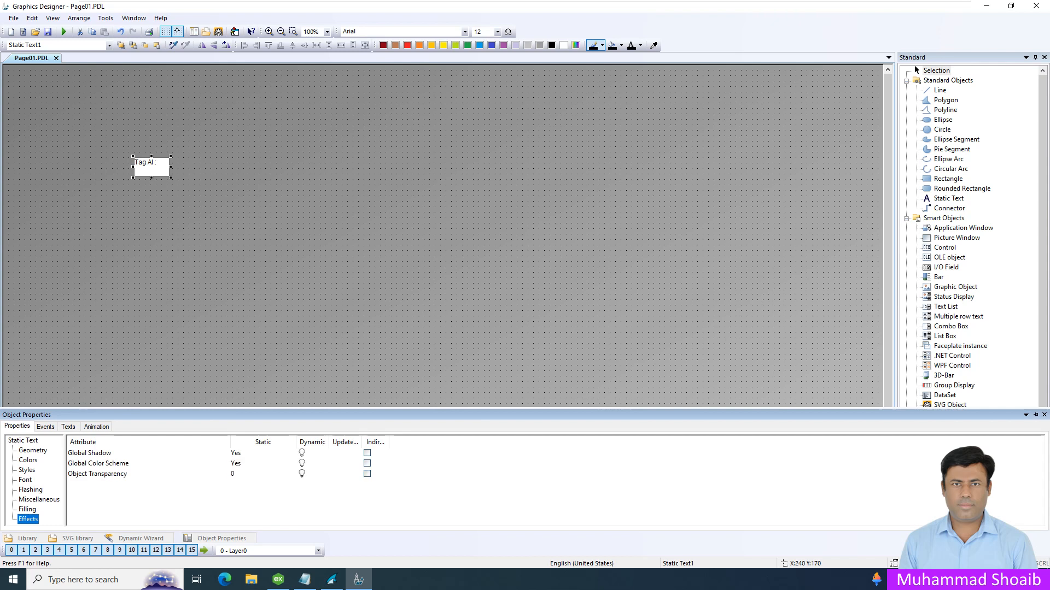
pyautogui.doubleClick(236, 463)
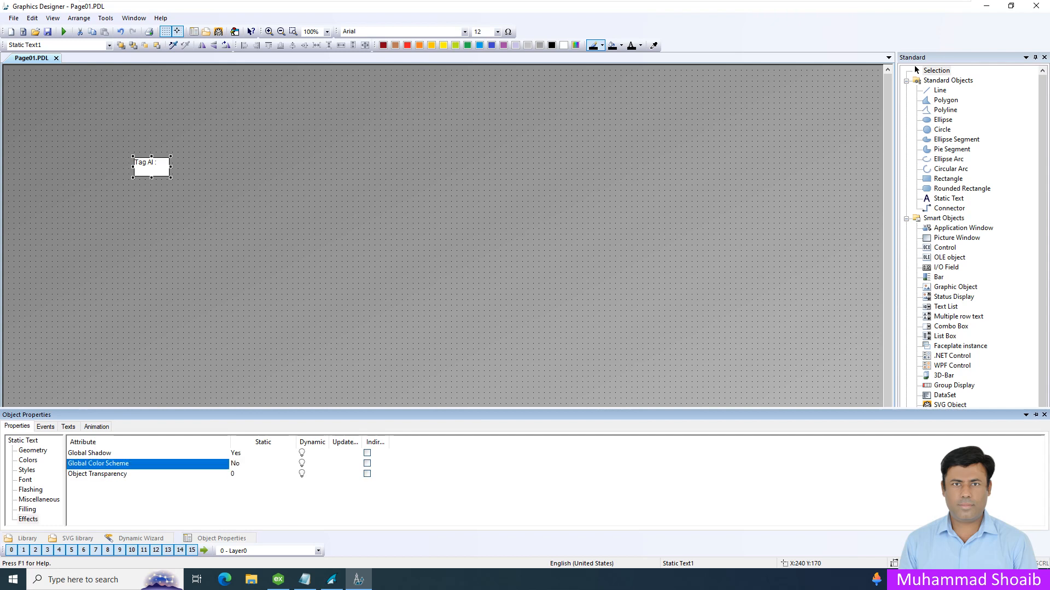
pyautogui.click(28, 461)
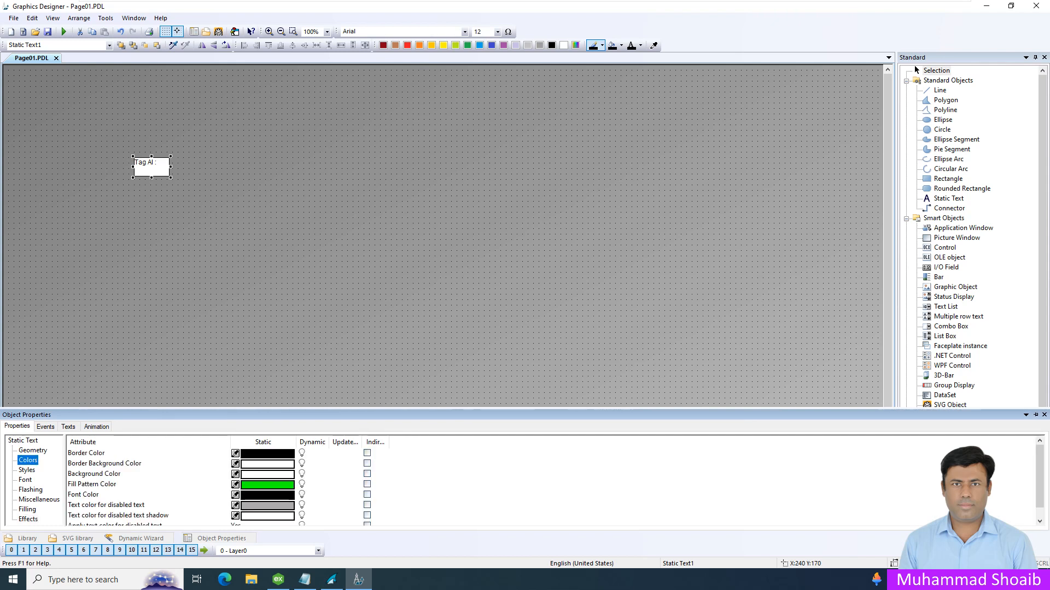
pyautogui.click(94, 474)
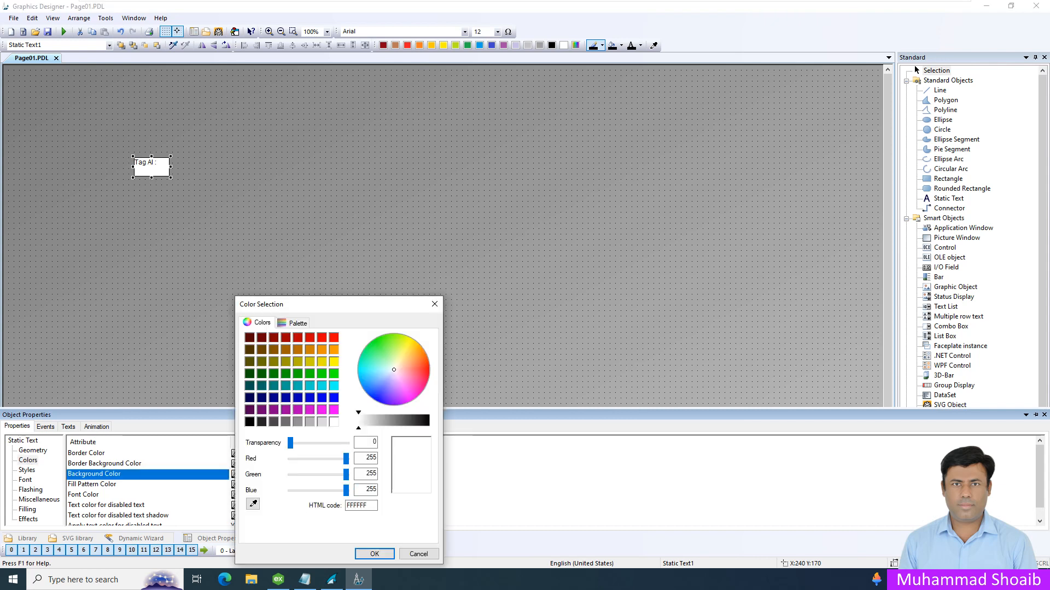
pyautogui.moveTo(291, 443); pyautogui.dragTo(346, 443)
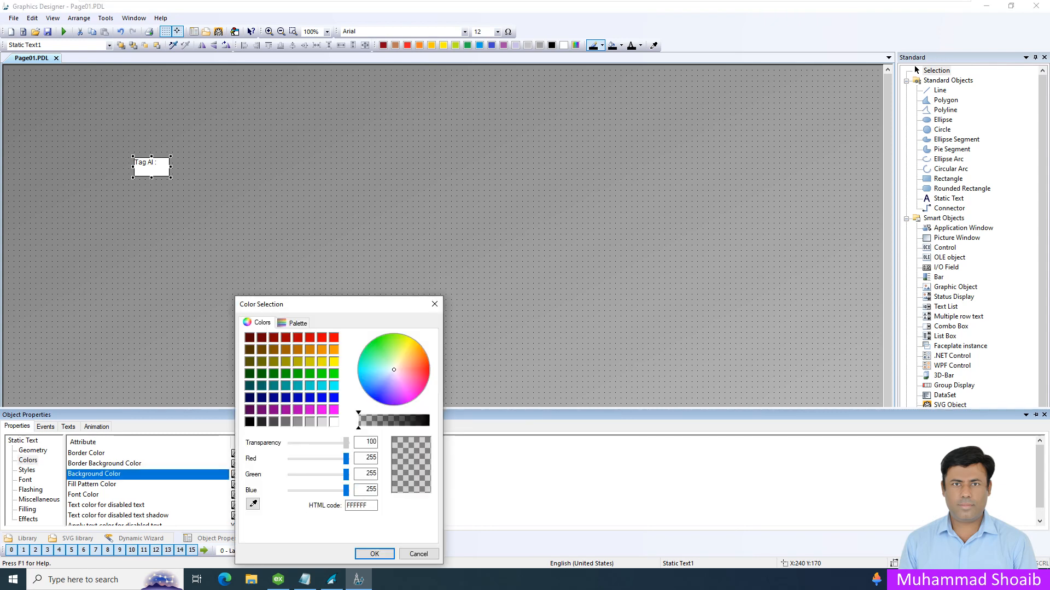
pyautogui.click(374, 554)
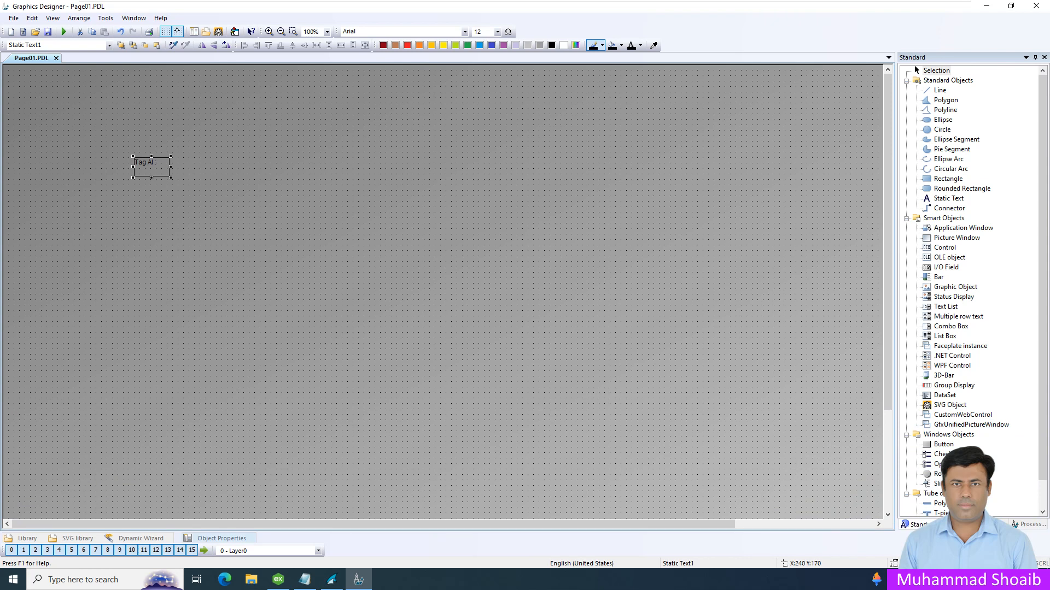
# Remove the Tag AI label's border by setting its line weight to 0
pyautogui.moveTo(221, 538)
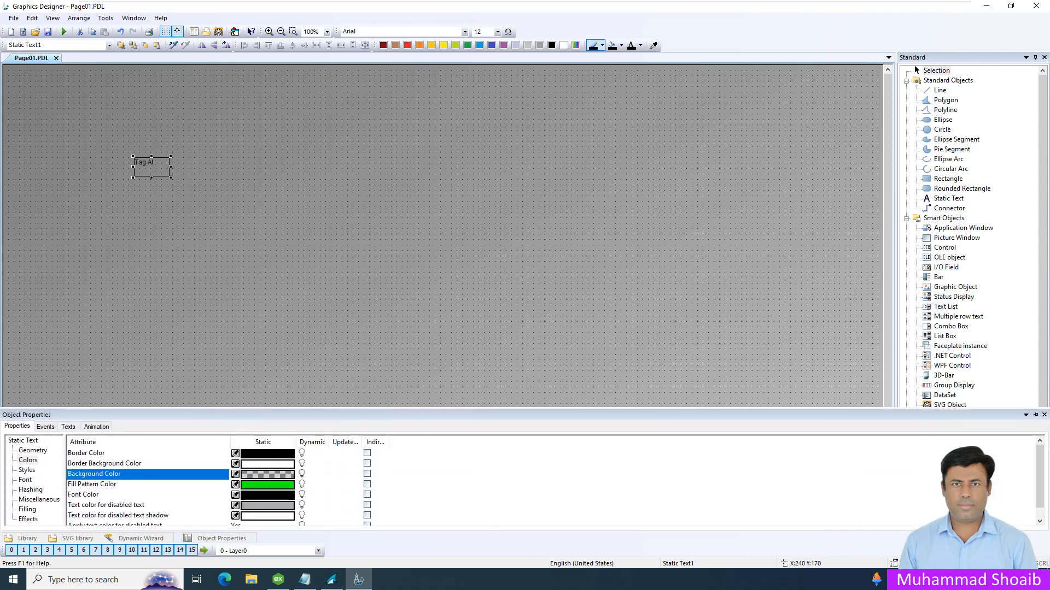
pyautogui.click(25, 480)
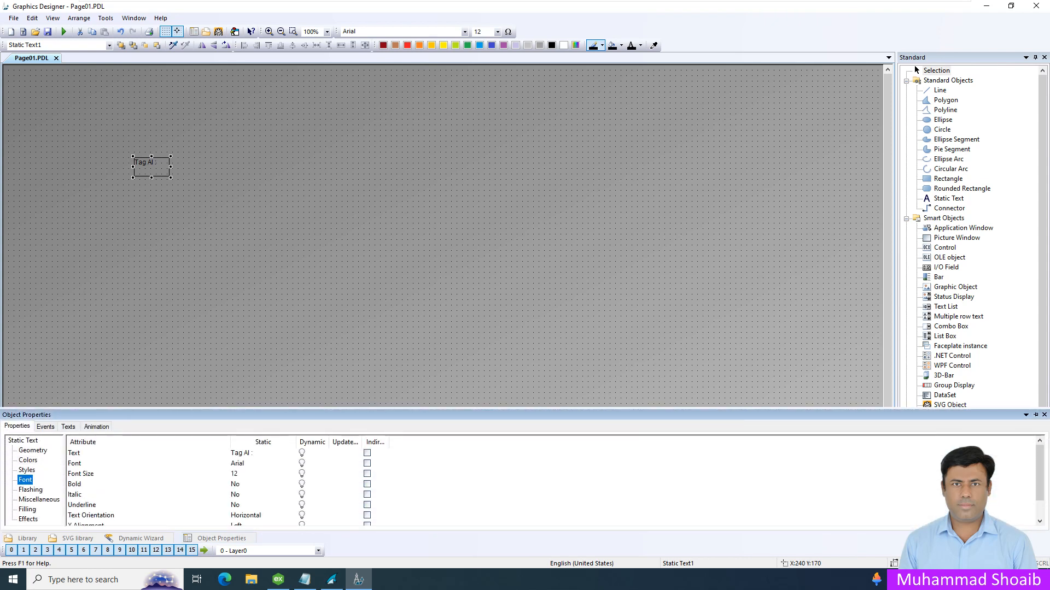
pyautogui.click(27, 470)
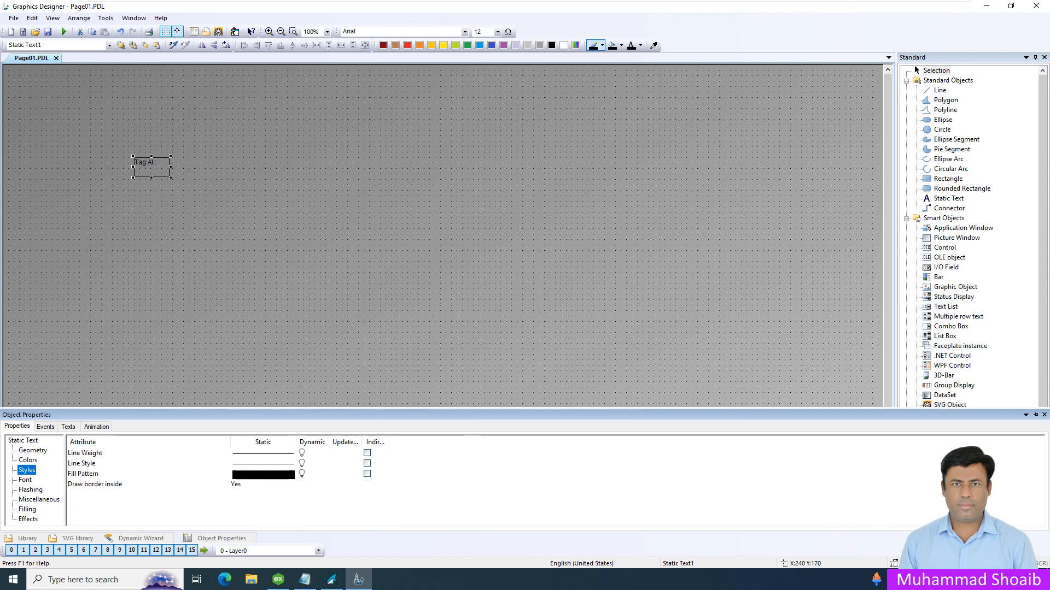
pyautogui.click(82, 464)
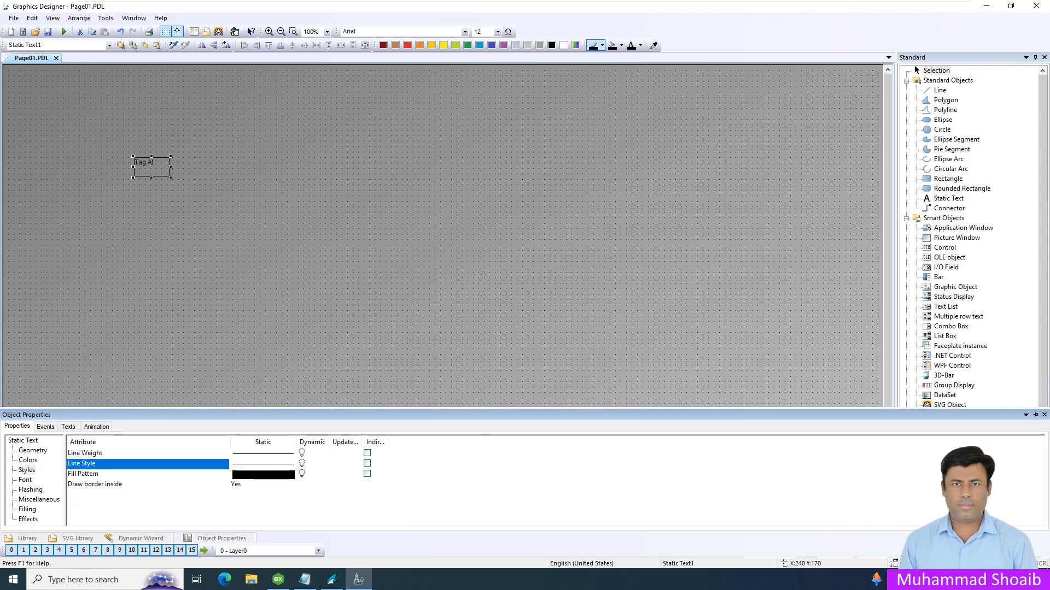
pyautogui.doubleClick(263, 464)
pyautogui.click(344, 459)
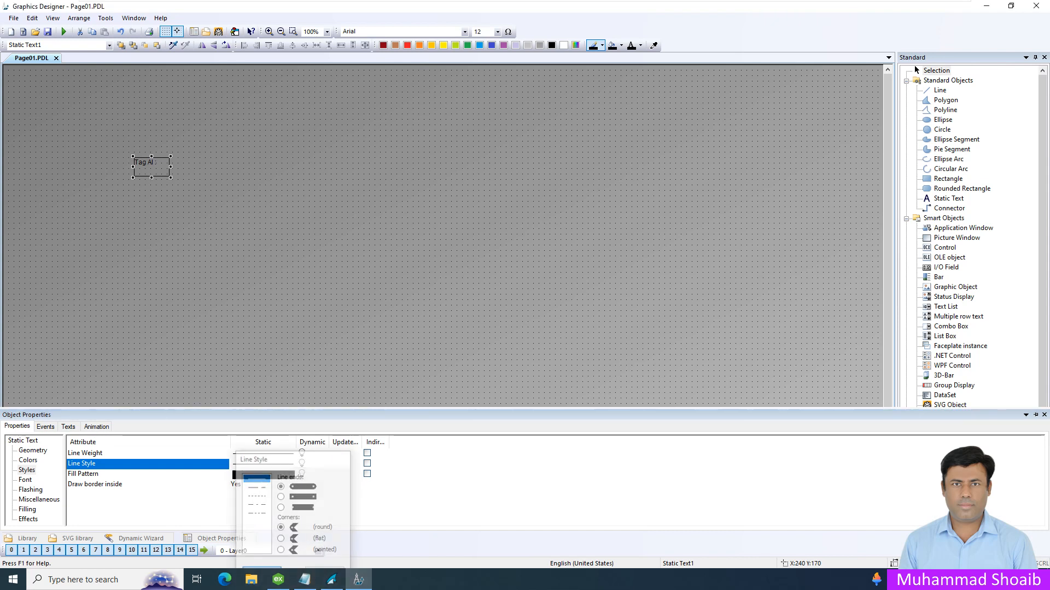
pyautogui.doubleClick(263, 453)
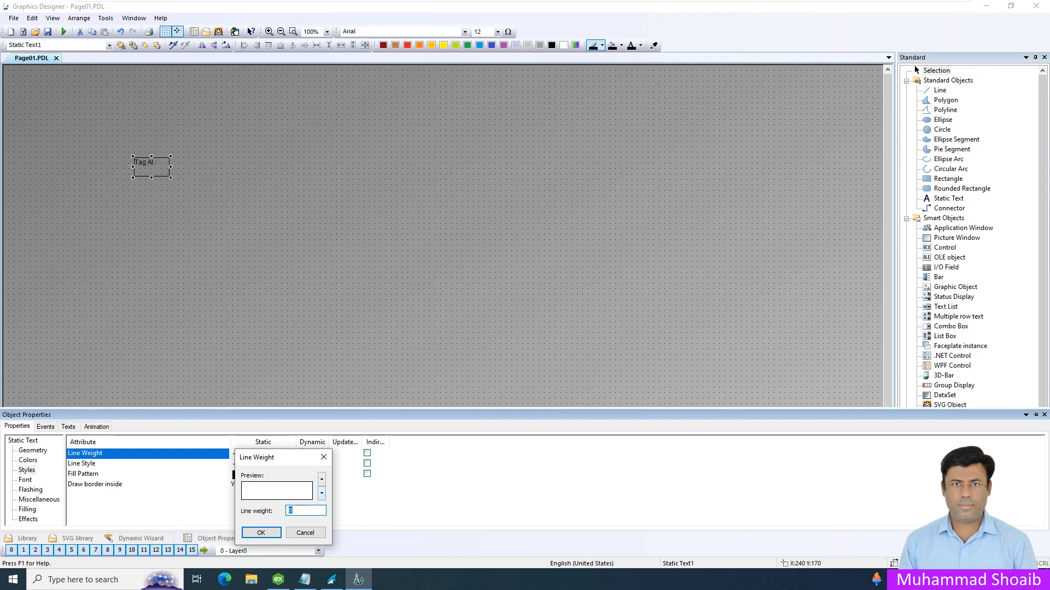
pyautogui.press('Return')
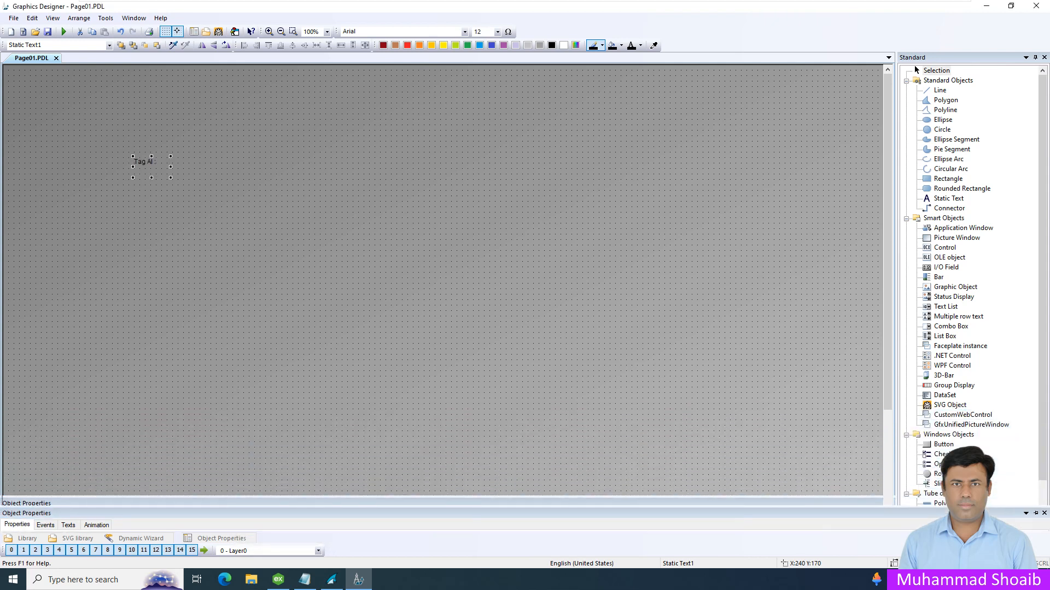
# Try font sizes 16 and 20 on the Tag AI label and settle on size 18
pyautogui.click(498, 32)
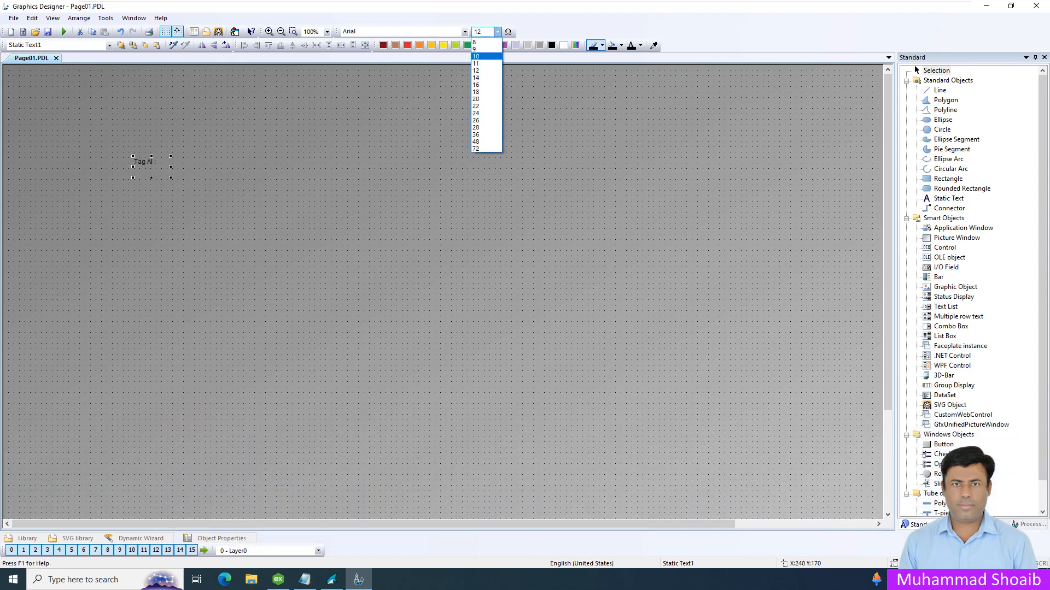
pyautogui.click(476, 84)
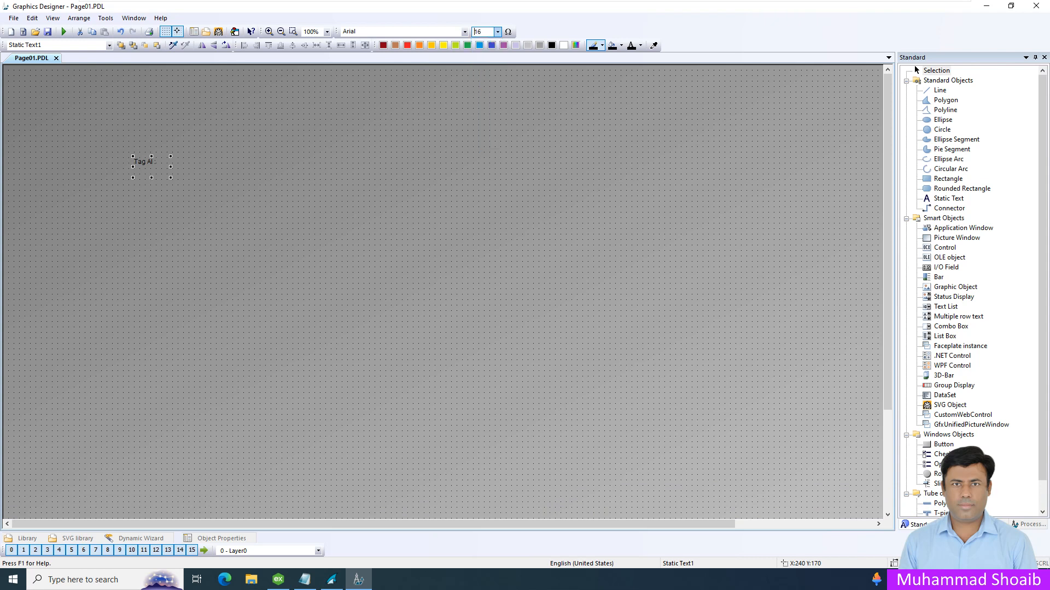
pyautogui.click(498, 31)
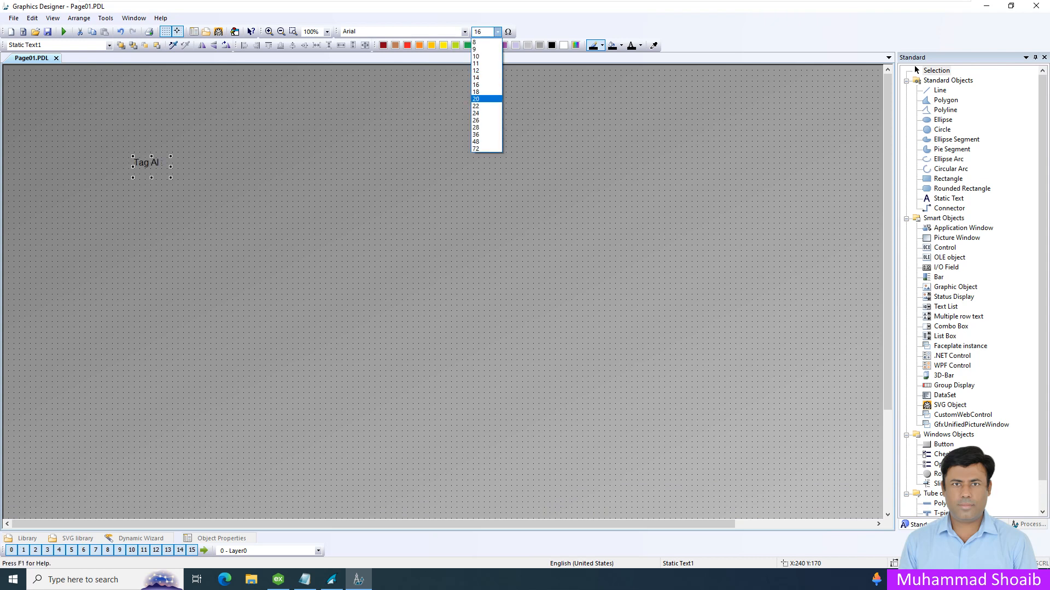
pyautogui.click(476, 99)
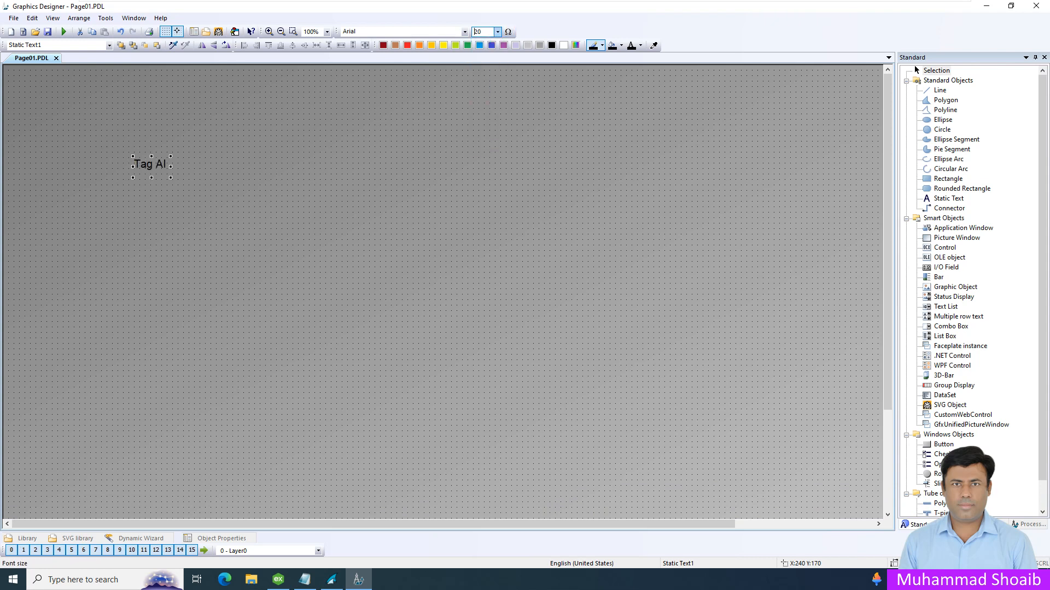
pyautogui.click(497, 32)
pyautogui.click(476, 92)
# Make the Tag AI label's font bold in its object properties
pyautogui.click(218, 539)
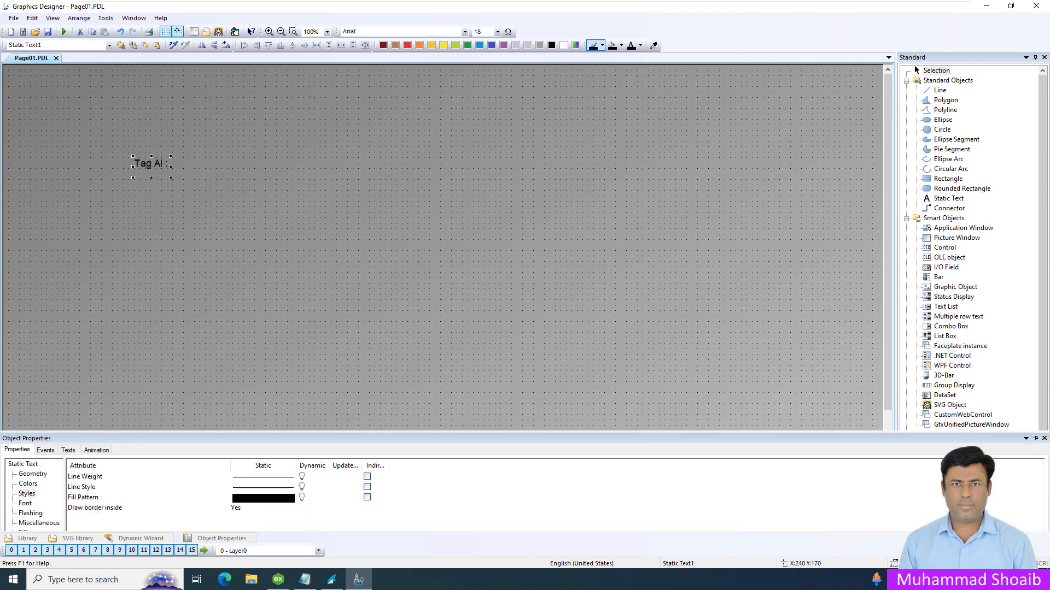
pyautogui.click(25, 480)
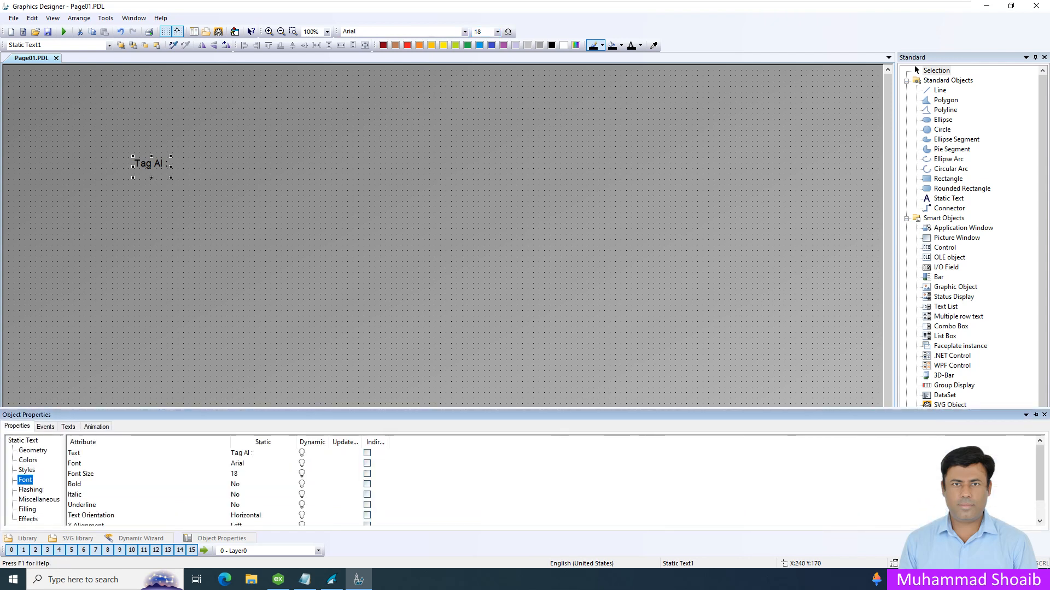
pyautogui.click(81, 474)
pyautogui.click(75, 484)
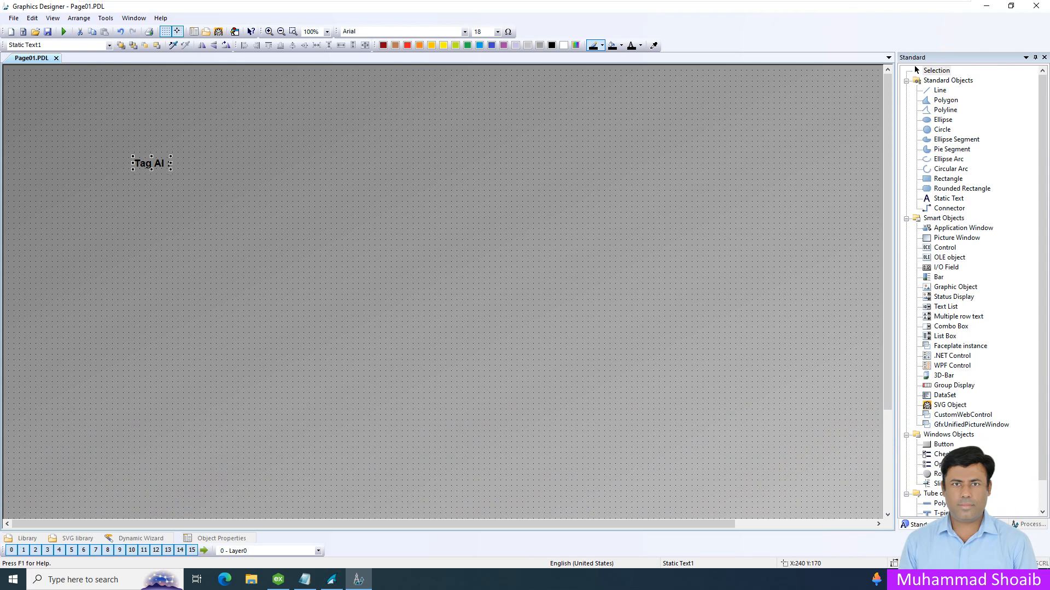
# Duplicate the Tag AI label, place the copy directly below it, and change its text to "Tag AO :"
pyautogui.rightClick(150, 166)
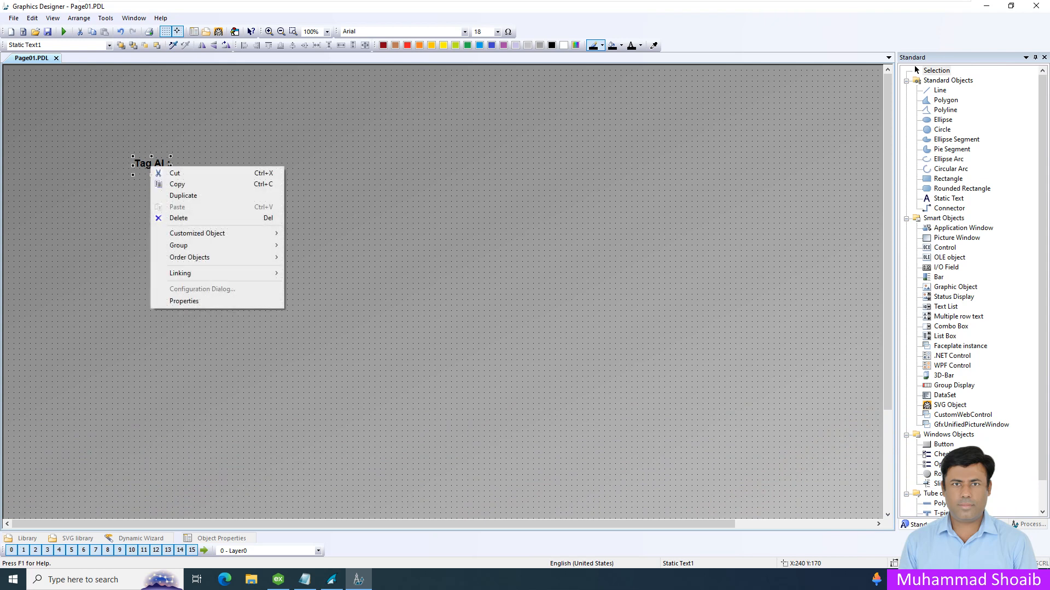
pyautogui.click(184, 195)
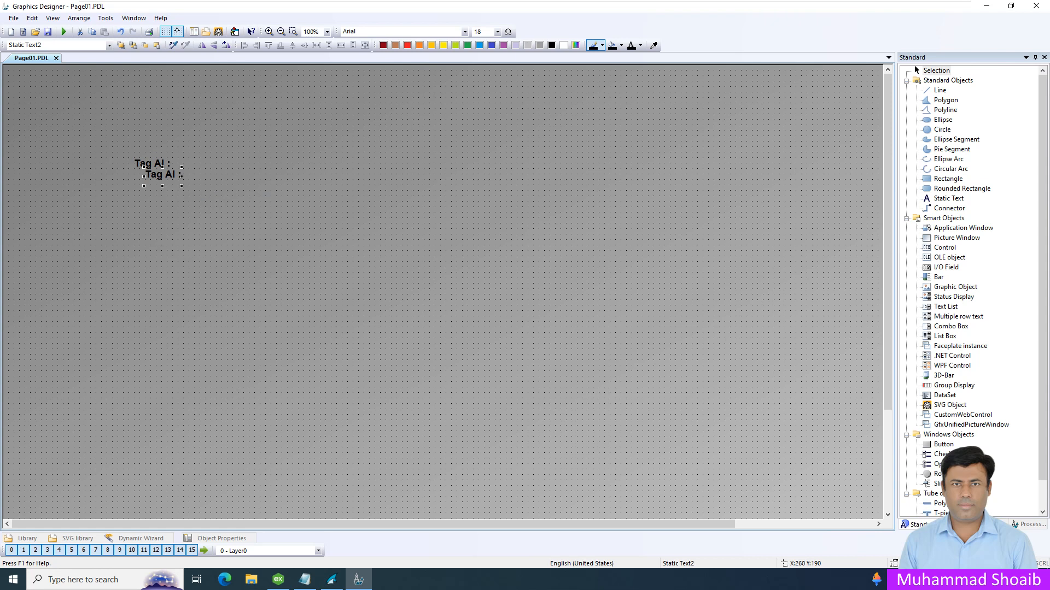
pyautogui.moveTo(162, 175); pyautogui.dragTo(151, 193)
pyautogui.doubleClick(151, 191)
pyautogui.click(162, 191)
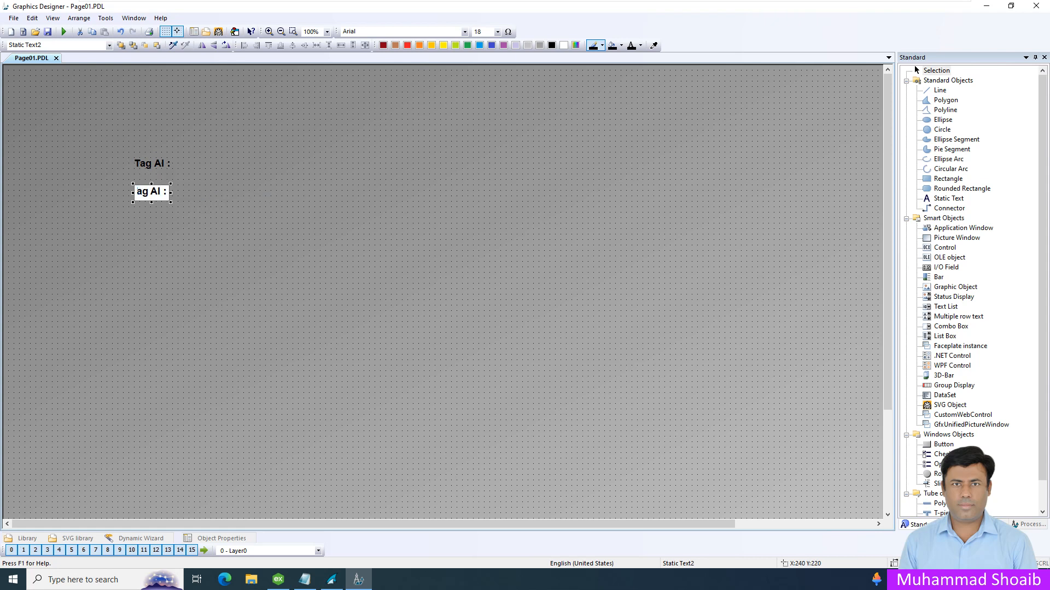
pyautogui.press('BackSpace')
pyautogui.press('BackSpace')
pyautogui.press('BackSpace')
pyautogui.write('O')
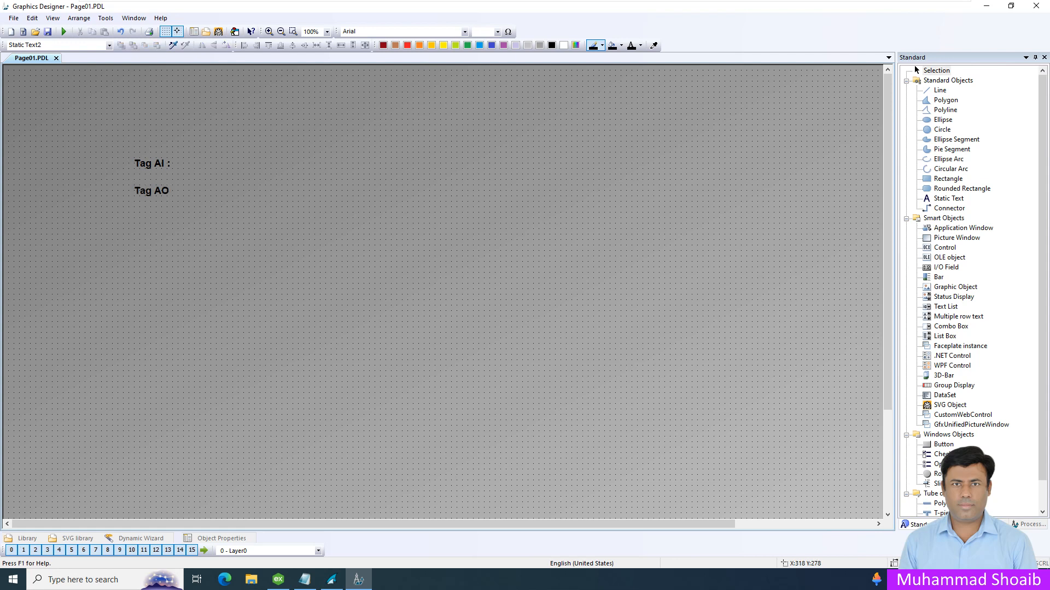
pyautogui.press('Escape')
# Duplicate the Tag AO label, place the copy directly below it, and change its text to "Tag BI :"
pyautogui.rightClick(164, 193)
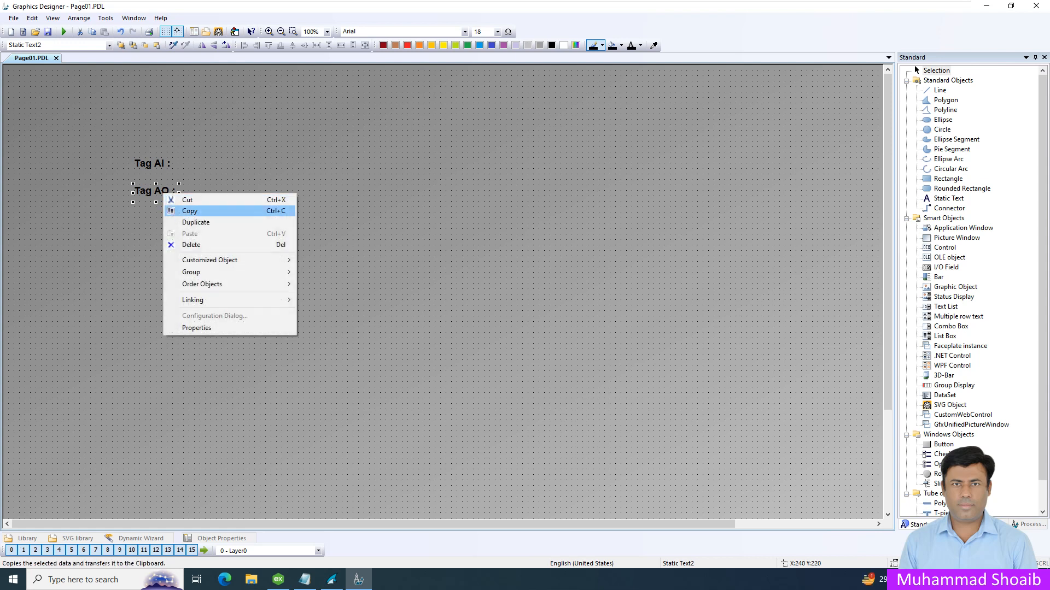
pyautogui.click(195, 222)
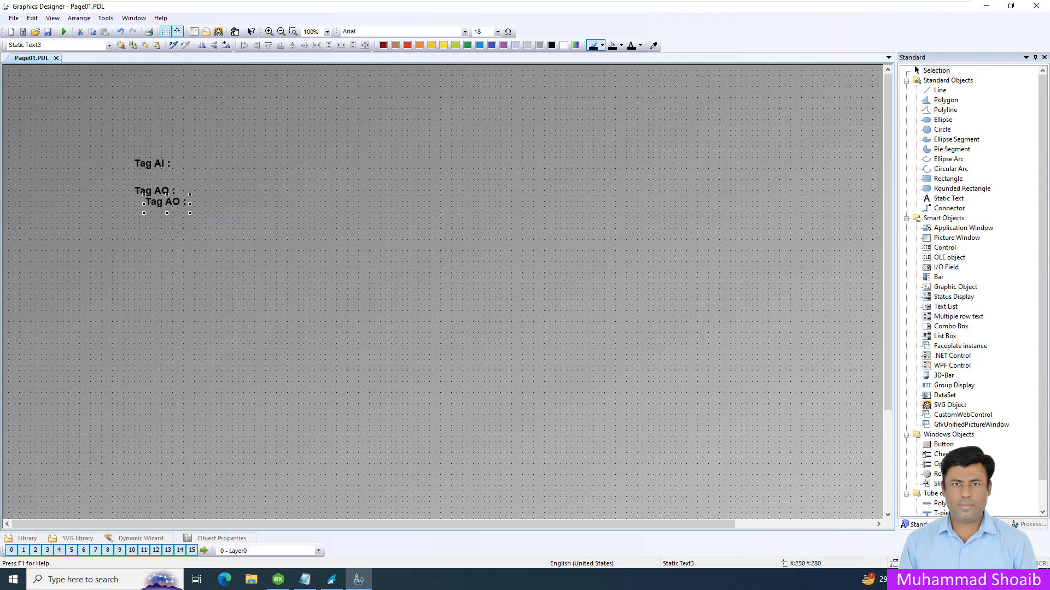
pyautogui.moveTo(164, 203); pyautogui.dragTo(147, 220)
pyautogui.doubleClick(148, 218)
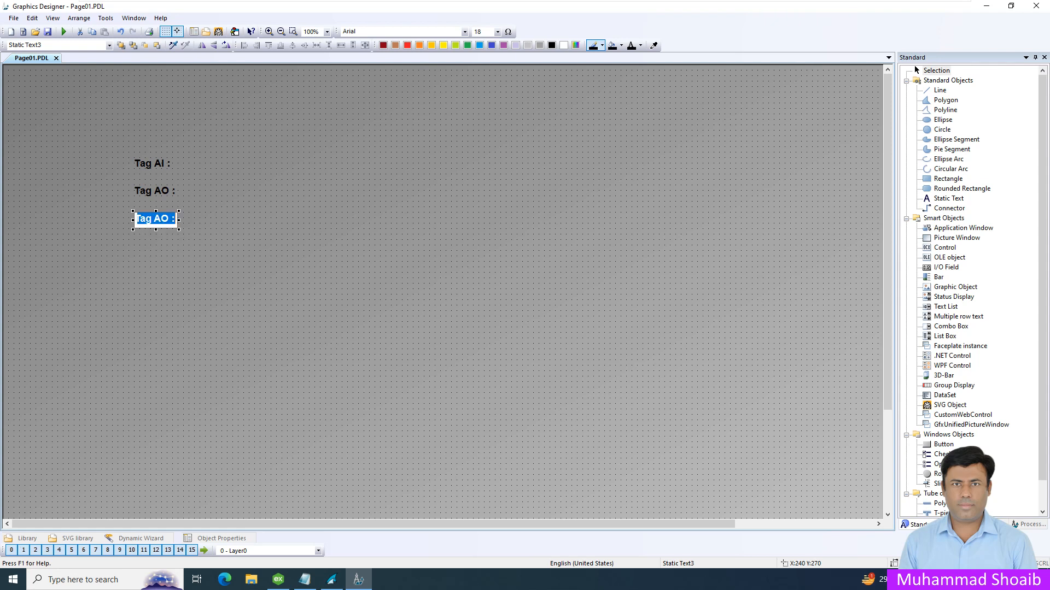
pyautogui.click(154, 218)
pyautogui.press('BackSpace')
pyautogui.press('BackSpace')
pyautogui.write('BI')
pyautogui.press('Escape')
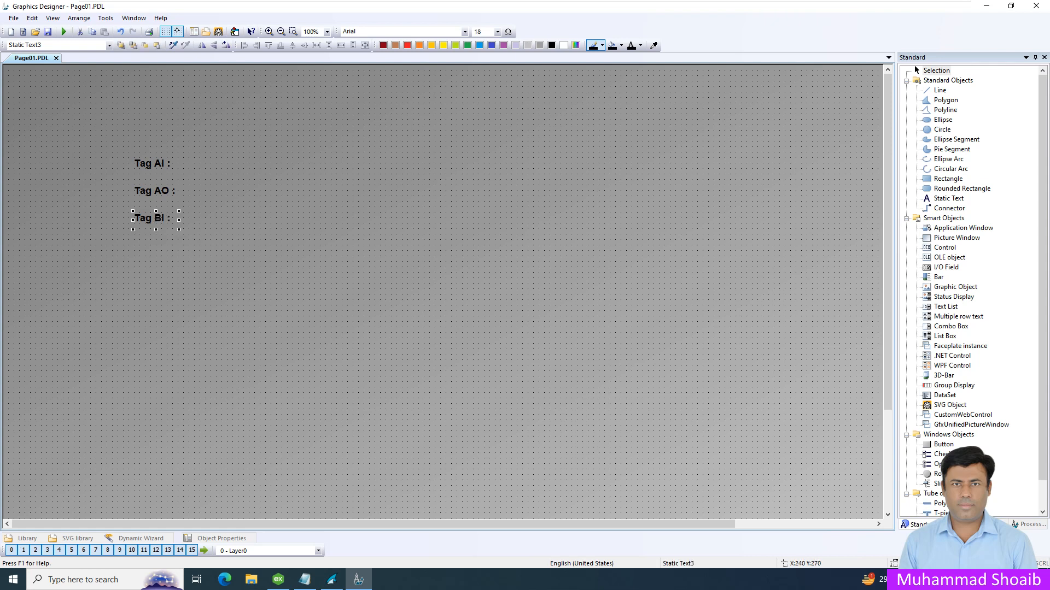
# Duplicate the Tag BI label, place the copy directly below it, and change its text to "Tag BO :"
pyautogui.rightClick(156, 218)
pyautogui.click(175, 248)
pyautogui.moveTo(167, 229); pyautogui.dragTo(156, 246)
pyautogui.doubleClick(156, 246)
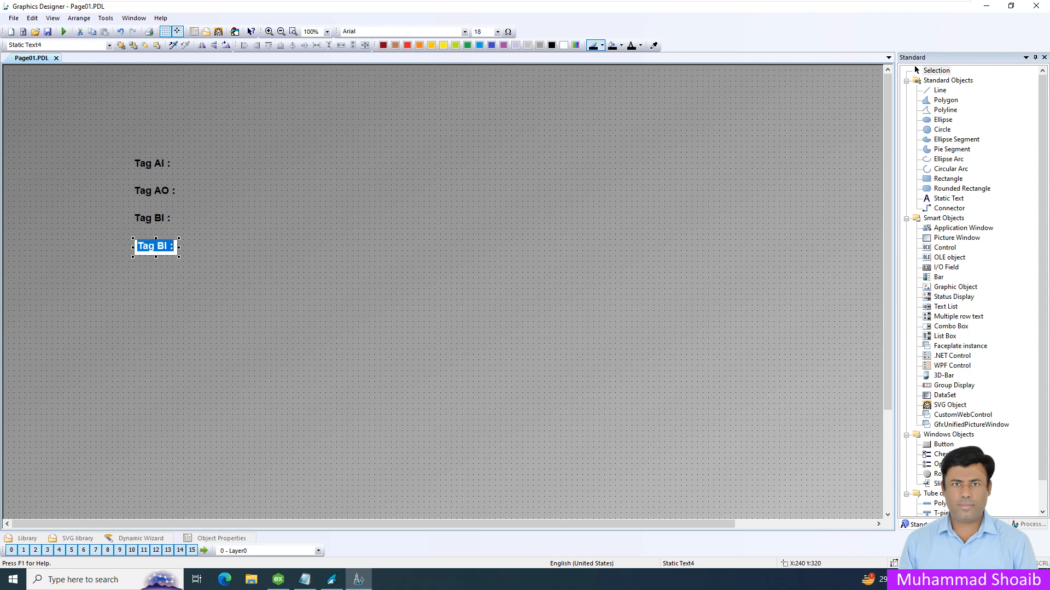
pyautogui.click(163, 246)
pyautogui.press('Delete')
pyautogui.write('O')
pyautogui.press('Escape')
pyautogui.press('Escape')
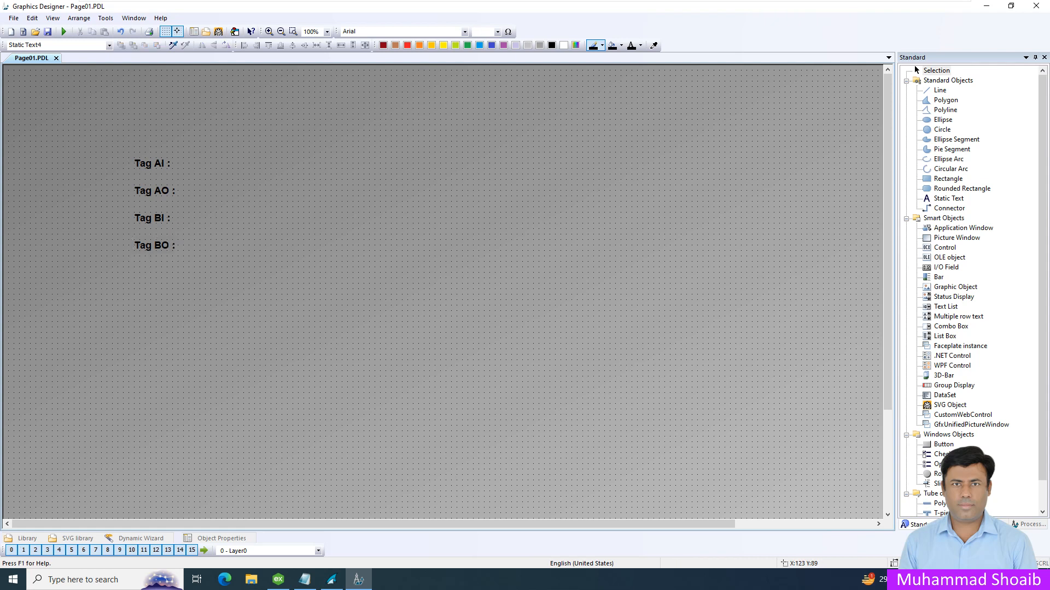
# Select all four tag labels and align their right edges
pyautogui.hotkey('ctrl', 'a')
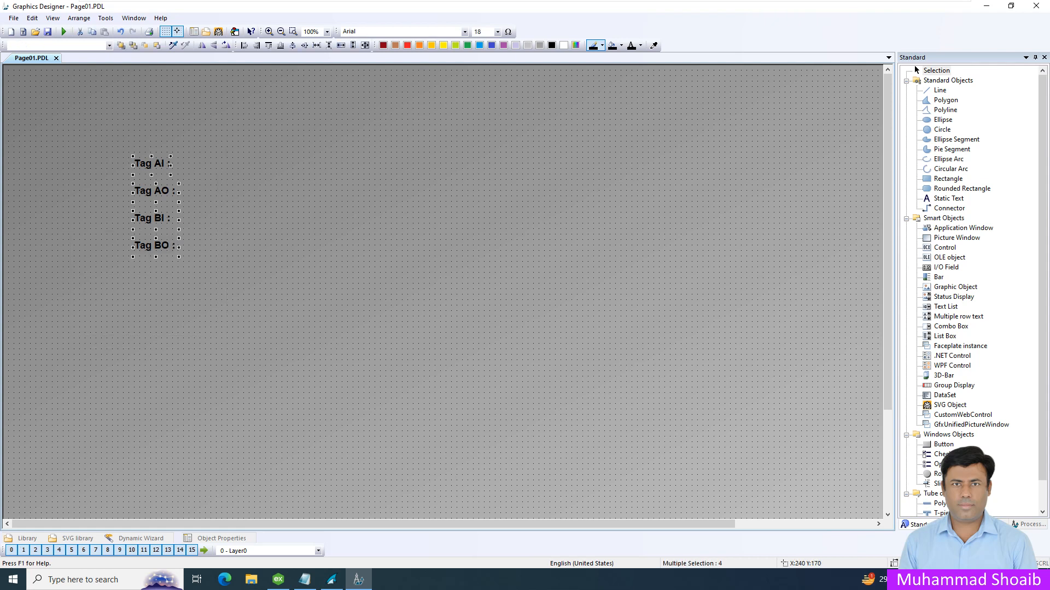
pyautogui.click(256, 45)
pyautogui.click(250, 186)
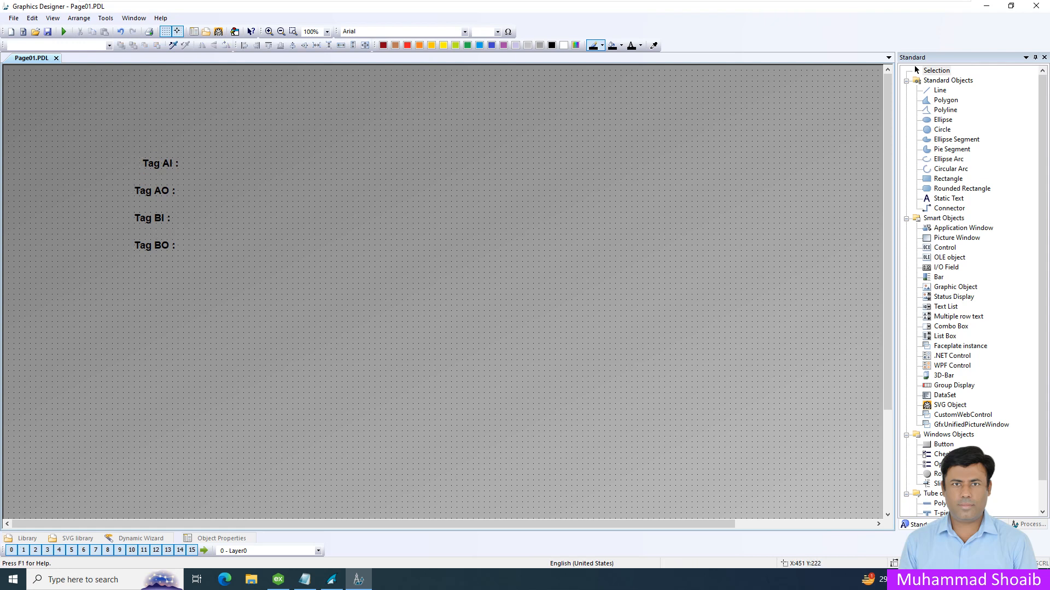
# Nudge the Tag AI and Tag BI labels horizontally so their colons line up with the Tag AO and Tag BO labels
pyautogui.click(157, 163)
pyautogui.press('Left')
pyautogui.press('Left')
pyautogui.press('Left')
pyautogui.press('Left')
pyautogui.press('Left')
pyautogui.press('Left')
pyautogui.press('Left')
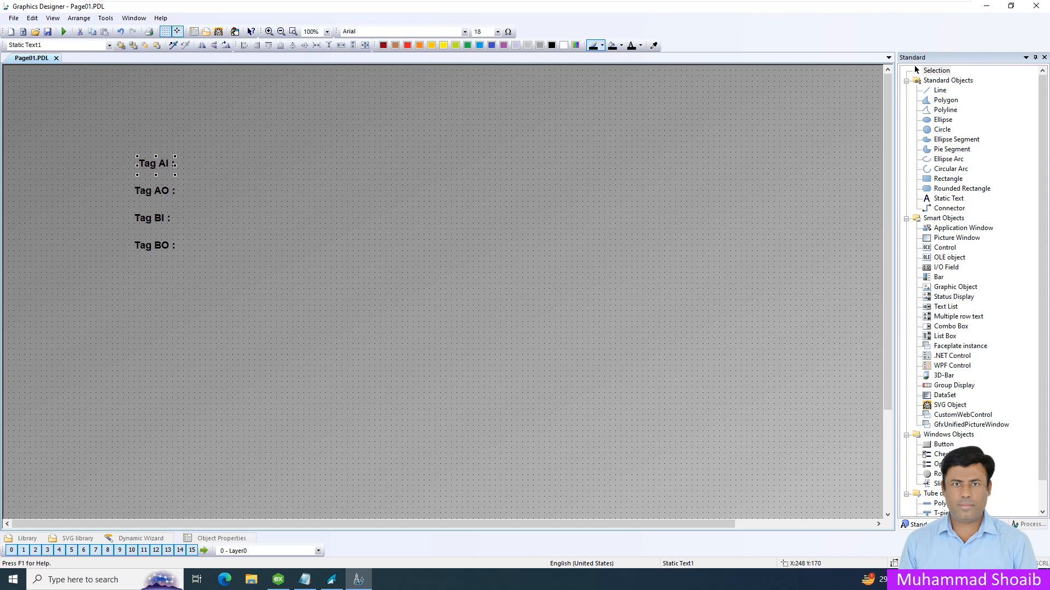
pyautogui.press('Left')
pyautogui.press('Right')
pyautogui.press('Right')
pyautogui.press('Right')
pyautogui.press('Right')
pyautogui.press('Right')
pyautogui.press('Right')
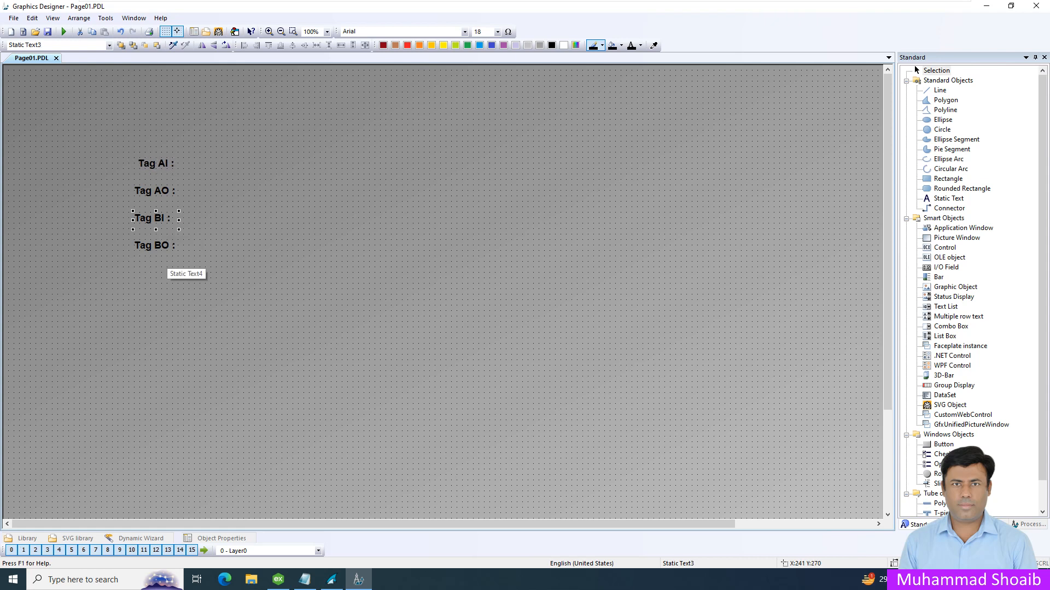
pyautogui.press('Escape')
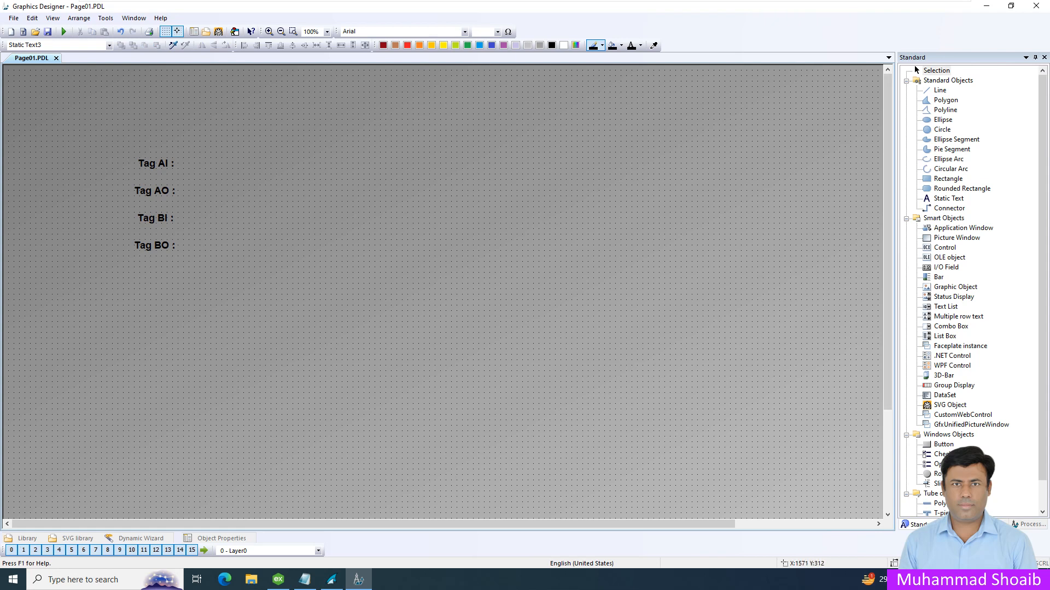
# Place an I/O field beside the Tag AI label, linked to Tag_AI from Modbus_Conn1, with field type Input
pyautogui.click(946, 267)
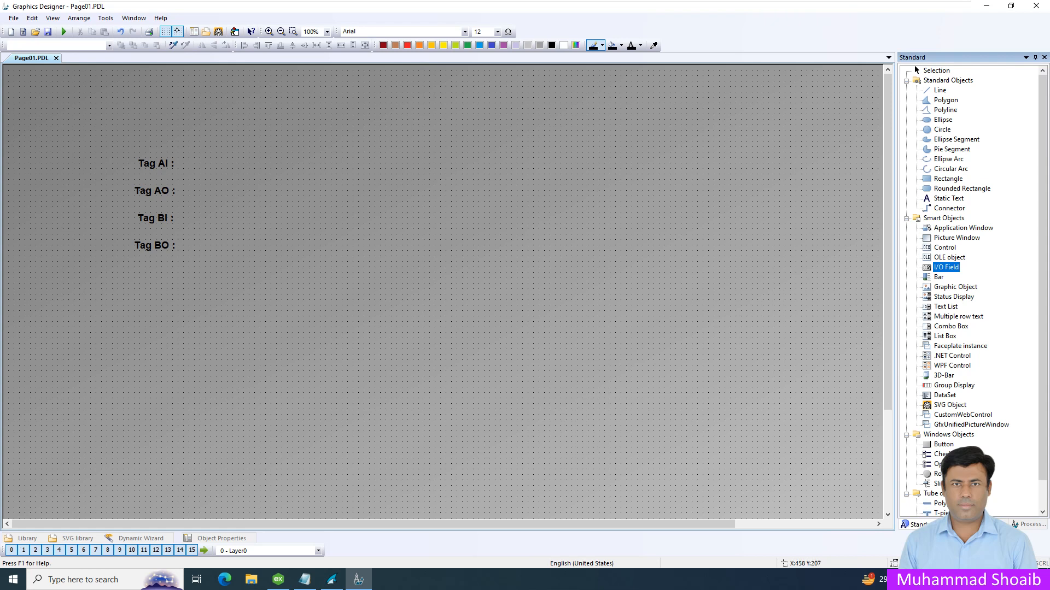
pyautogui.click(192, 158)
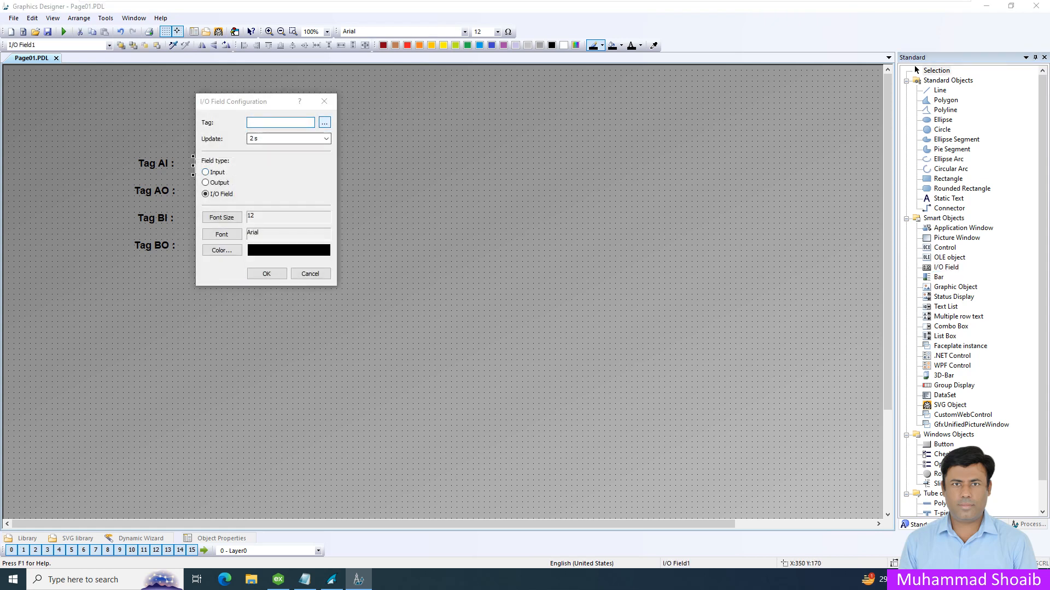
pyautogui.press('Tab')
pyautogui.press('space')
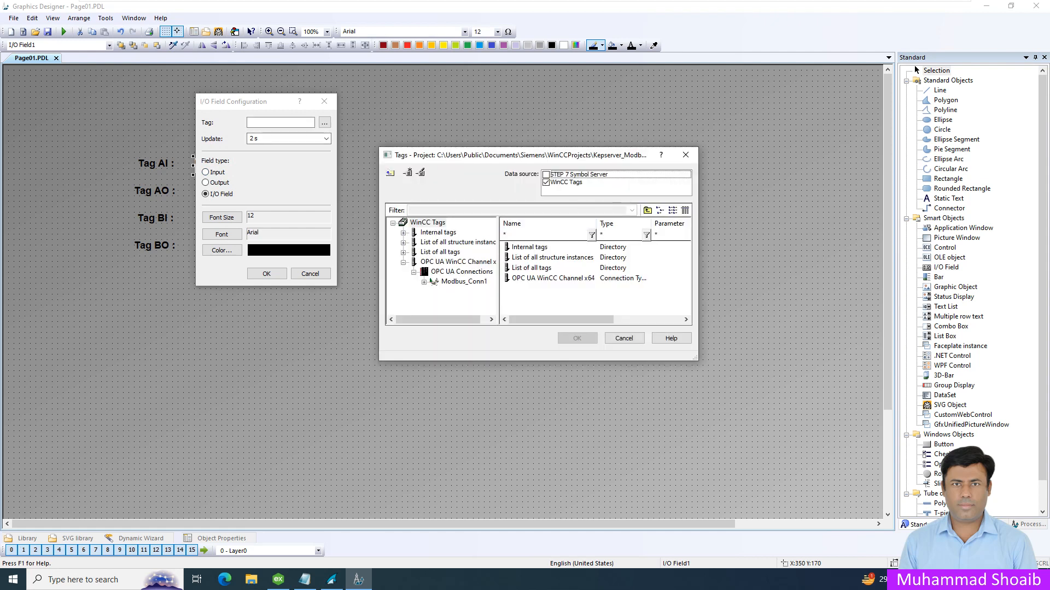
pyautogui.click(463, 281)
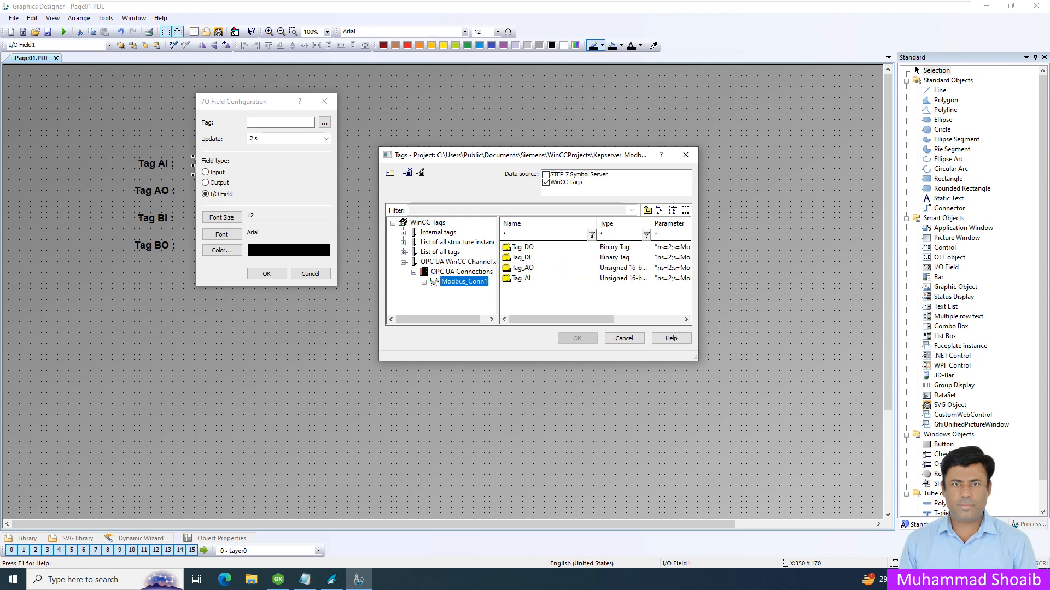
pyautogui.click(521, 279)
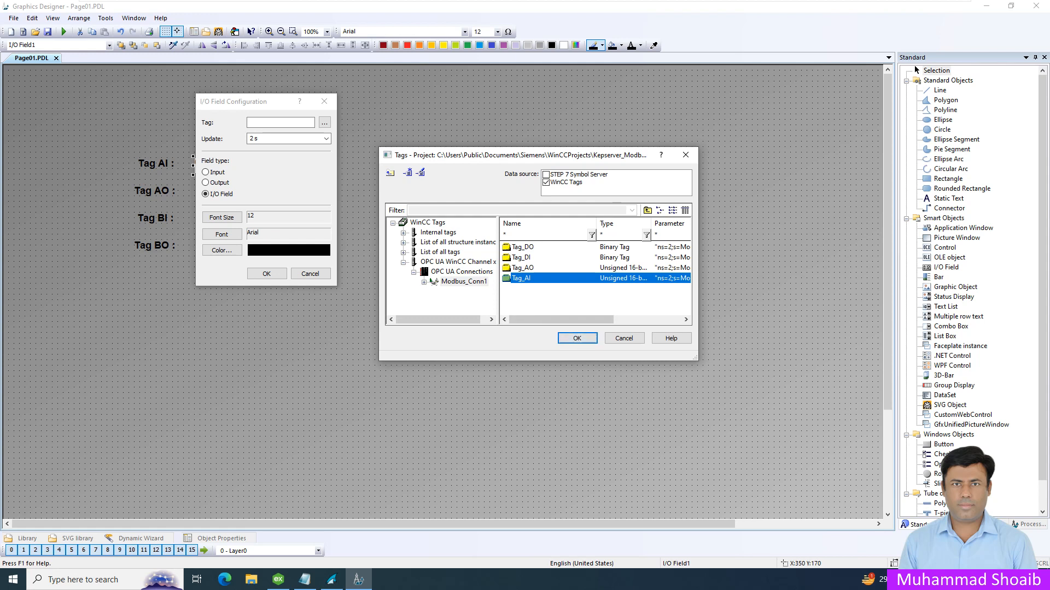
pyautogui.press('Return')
pyautogui.click(206, 172)
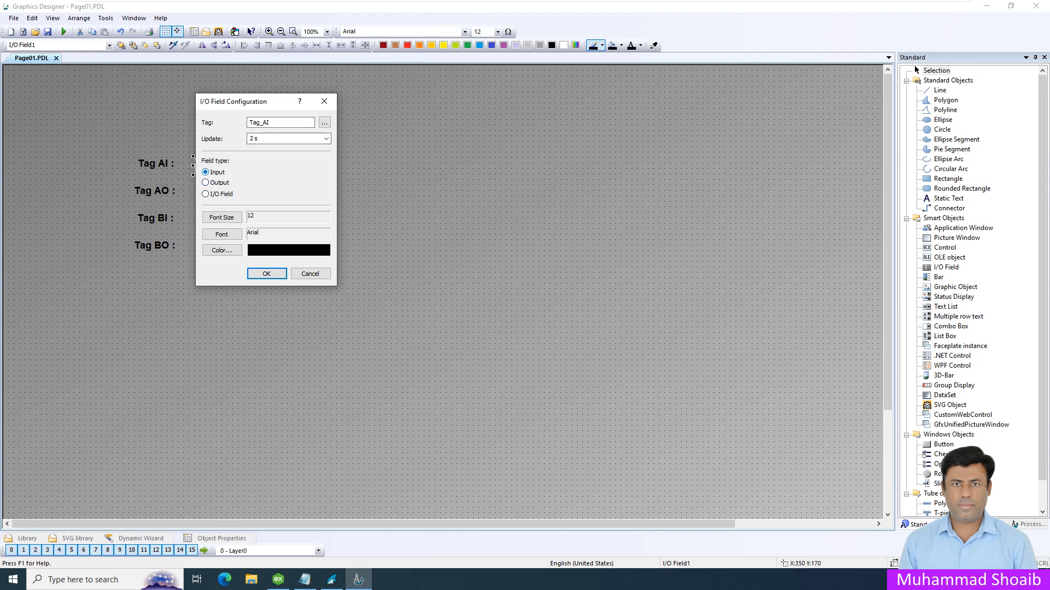
pyautogui.press('Return')
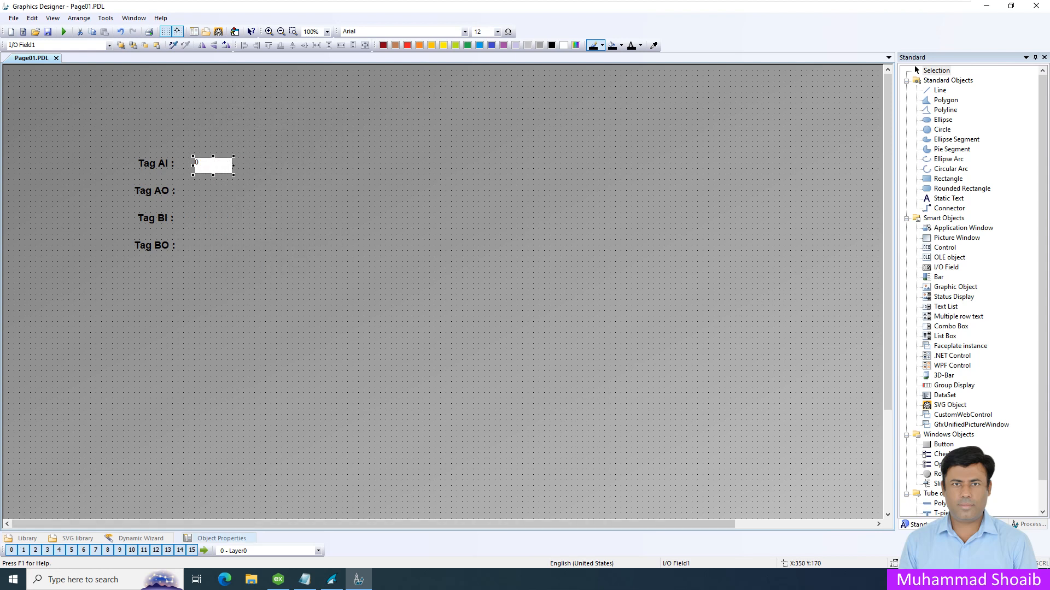
# Set the I/O field's font size to 18 in its object properties
pyautogui.click(220, 539)
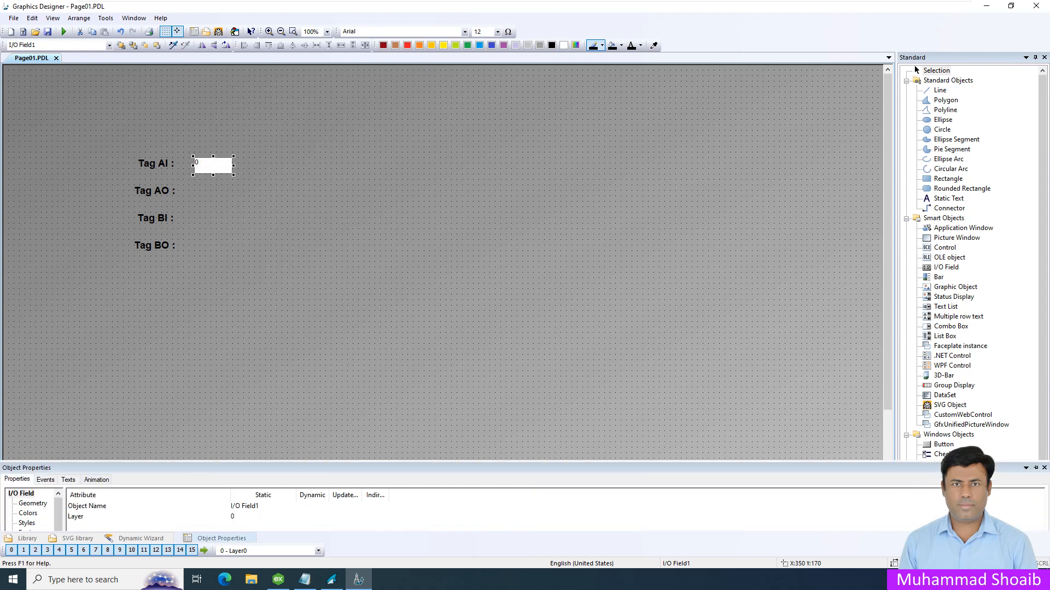
pyautogui.click(25, 480)
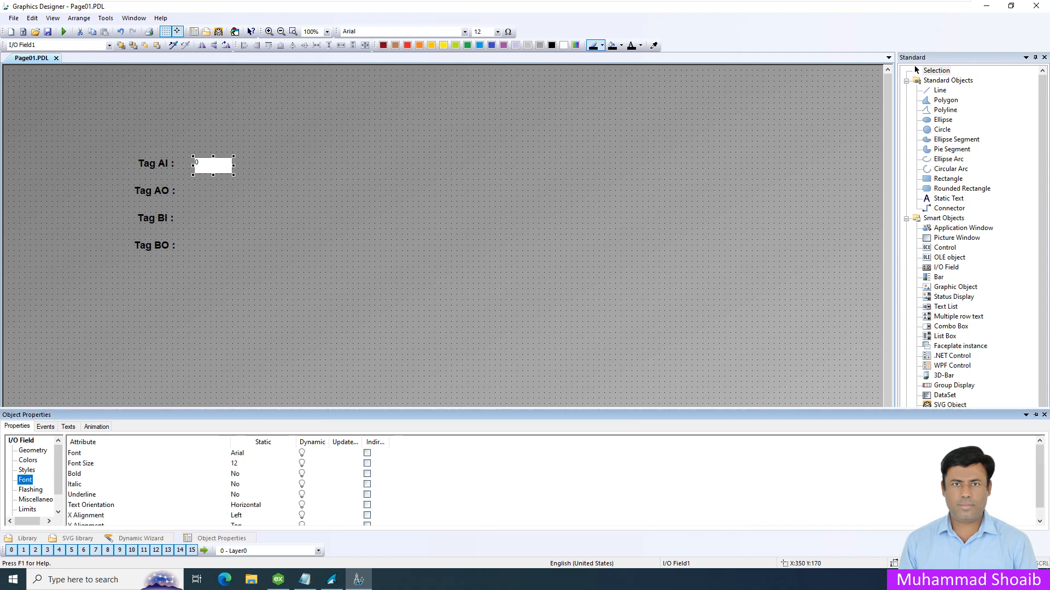
pyautogui.doubleClick(235, 464)
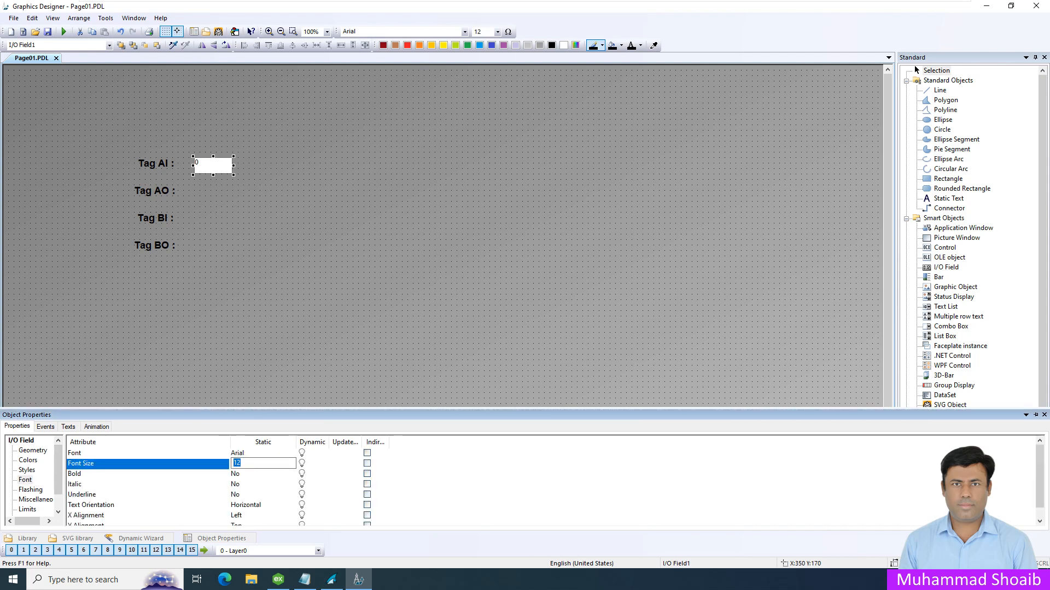
pyautogui.write('16')
pyautogui.press('BackSpace')
pyautogui.write('8')
pyautogui.press('Return')
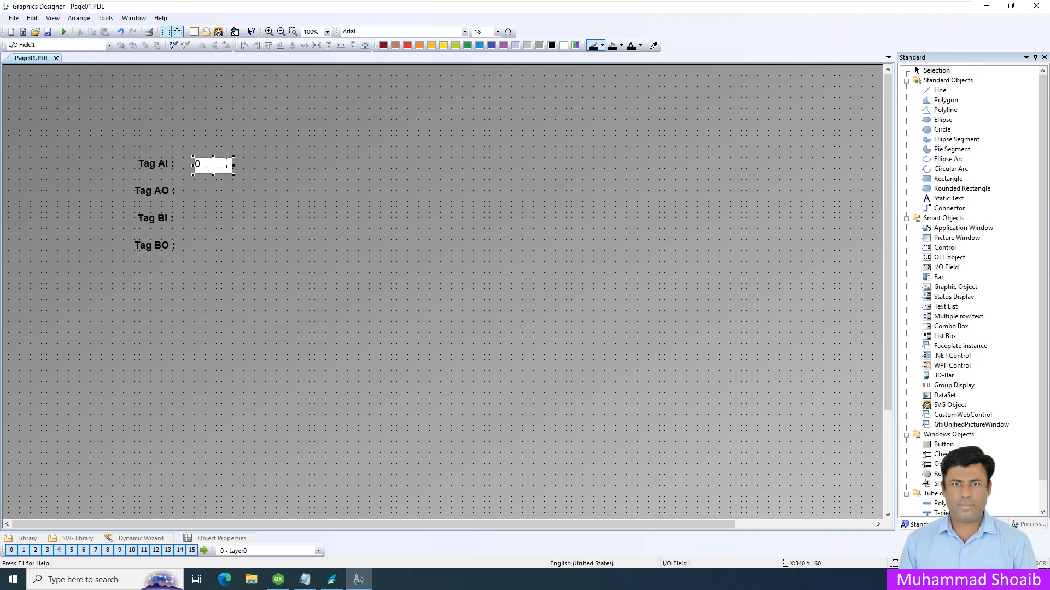
# Move the I/O field closer to the Tag AI label, level it with the text, and save the picture
pyautogui.moveTo(214, 166); pyautogui.dragTo(208, 160)
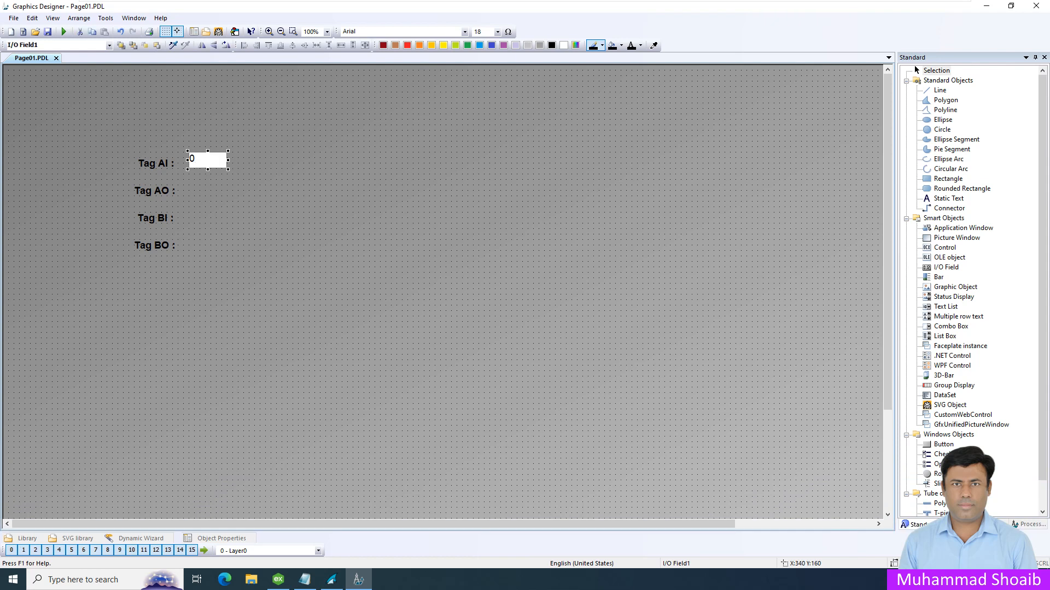
pyautogui.press('Down')
pyautogui.press('Up')
pyautogui.press('Up')
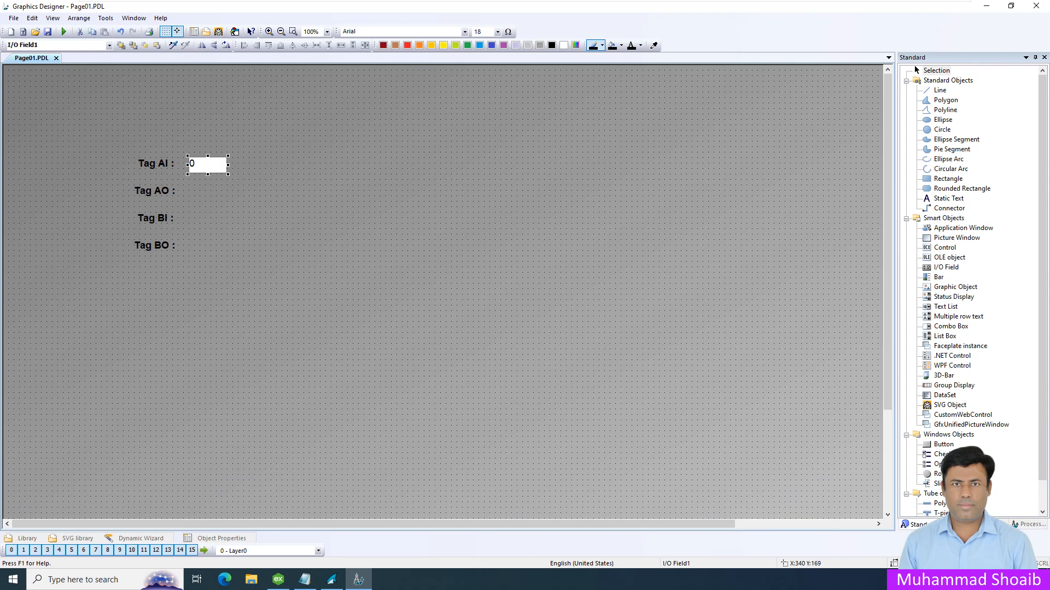
pyautogui.press('Escape')
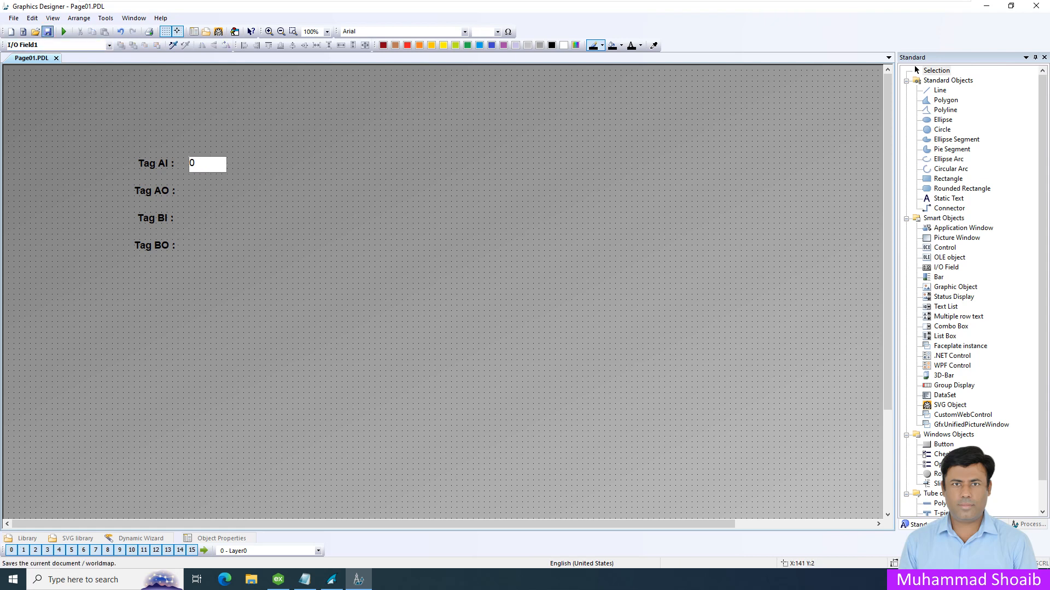
pyautogui.click(48, 31)
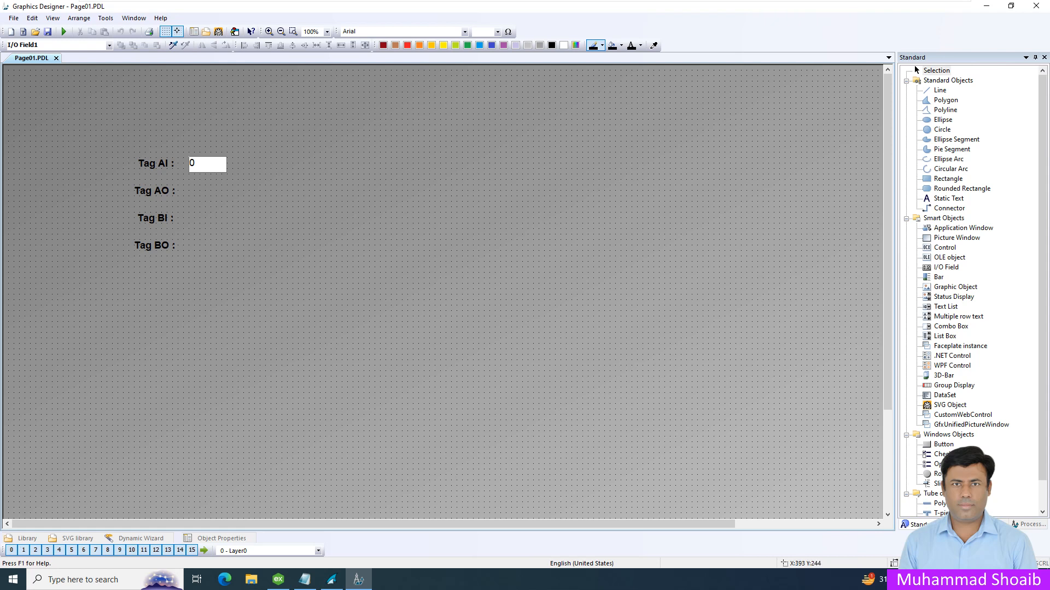
# Duplicate the Tag AI I/O field and place the copy beside the Tag AO label, aligned under the original
pyautogui.click(210, 164)
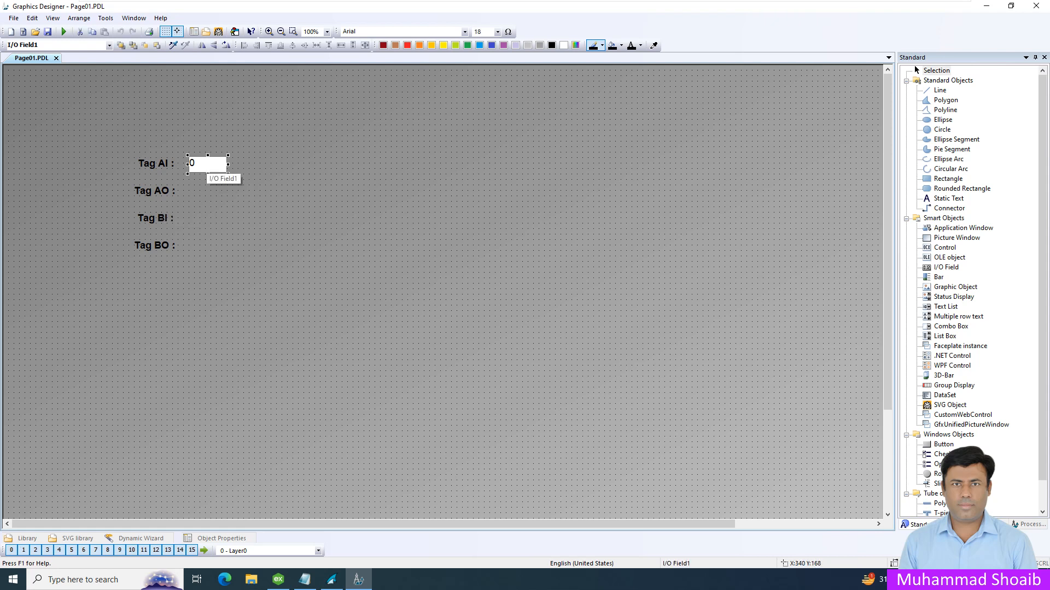
pyautogui.rightClick(205, 167)
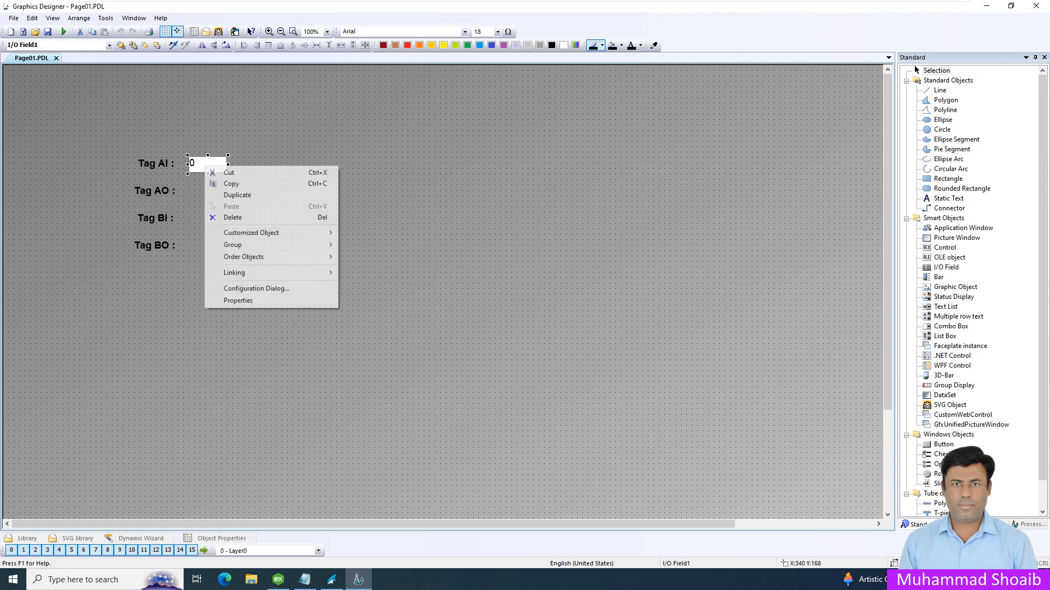
pyautogui.click(238, 195)
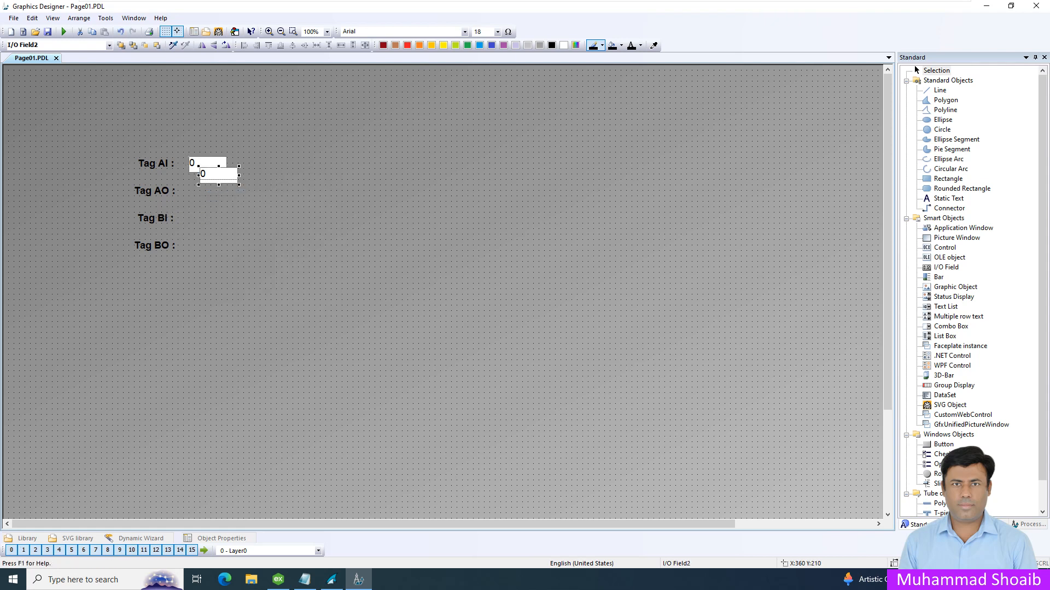
pyautogui.moveTo(218, 175); pyautogui.dragTo(208, 193)
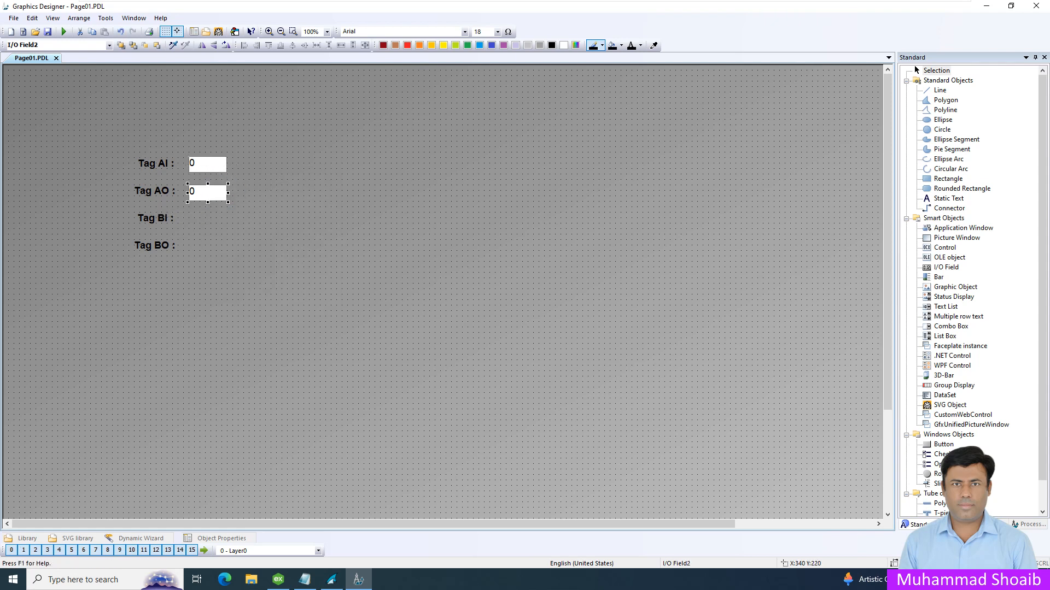
# Link the duplicated I/O field to Tag_AO and set its field type to I/O Field
pyautogui.rightClick(206, 195)
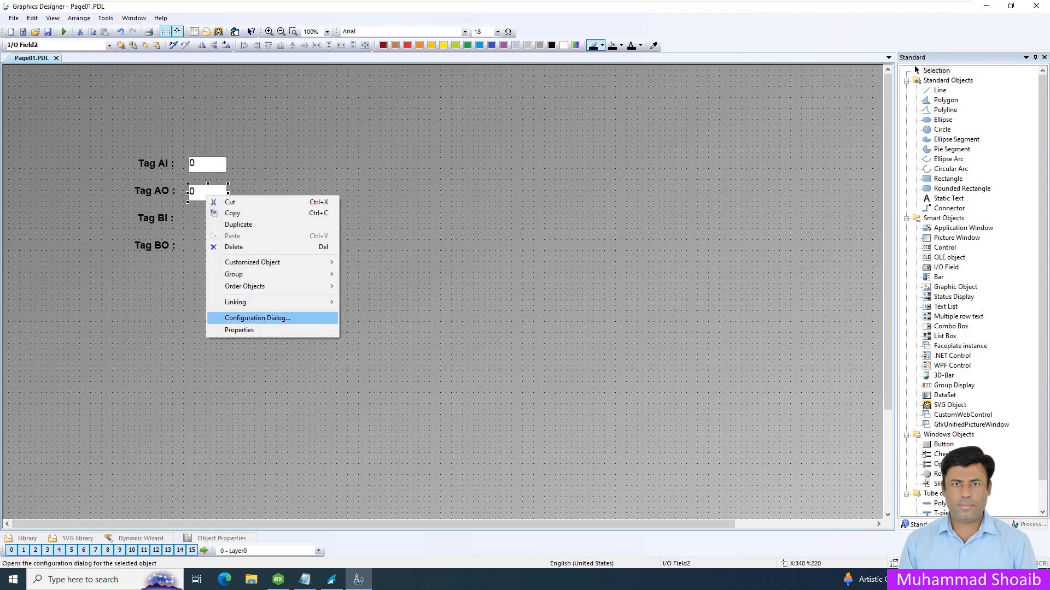
pyautogui.click(257, 318)
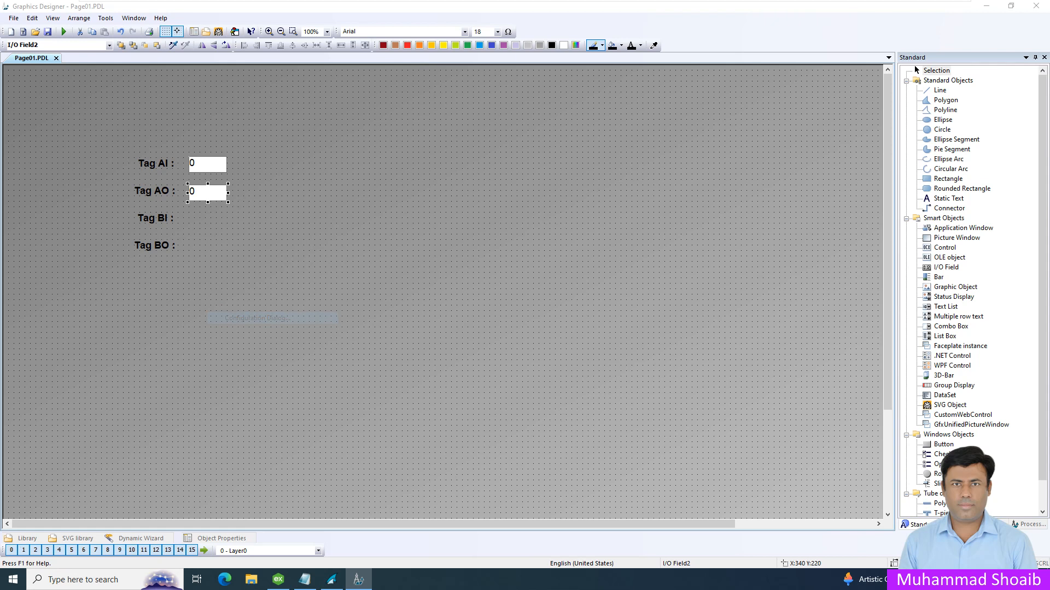
pyautogui.press('Tab')
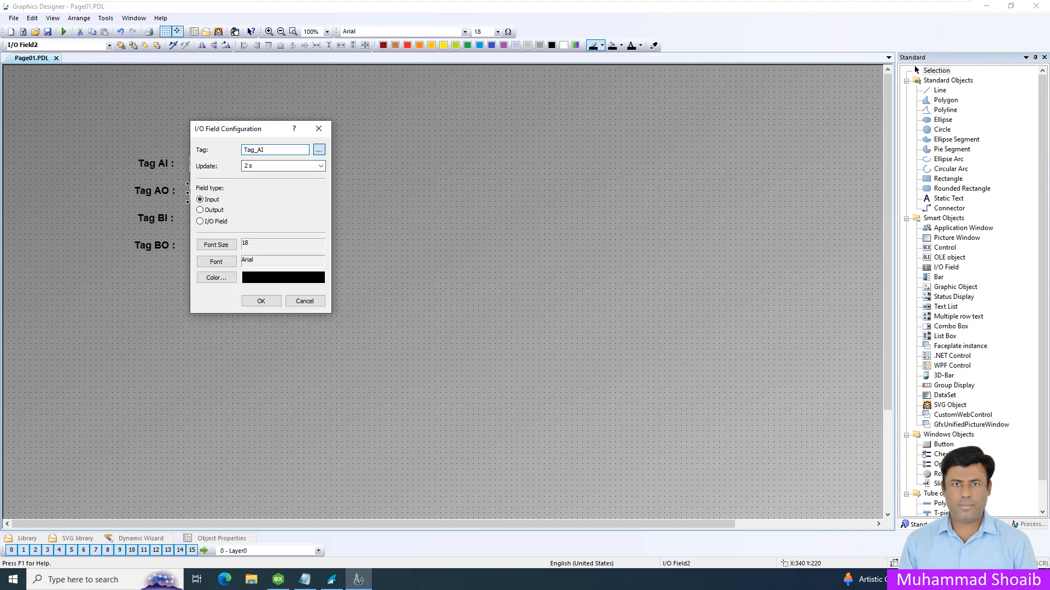
pyautogui.press('Return')
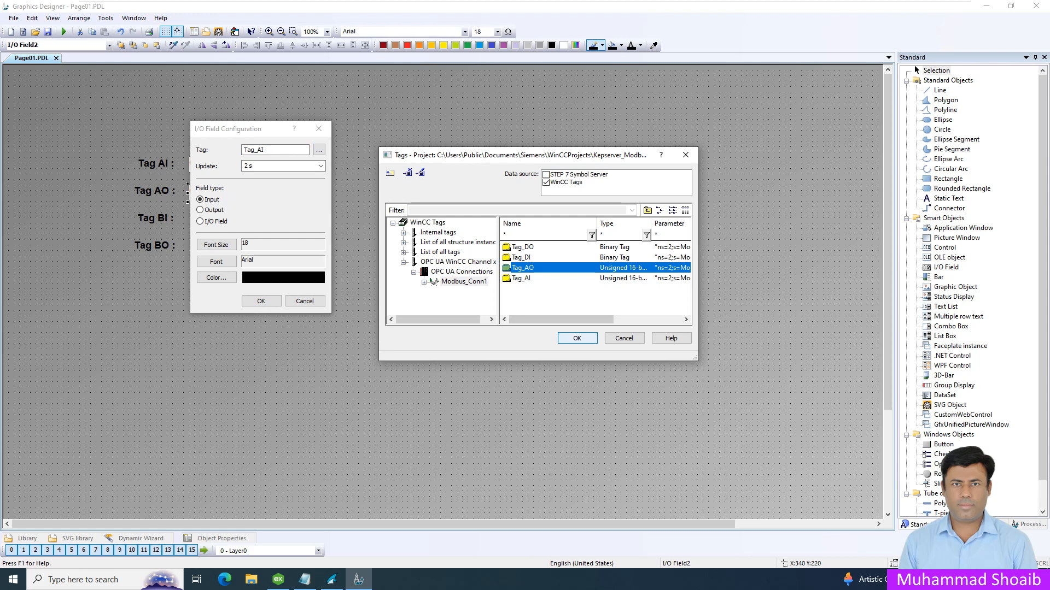
pyautogui.press('Return')
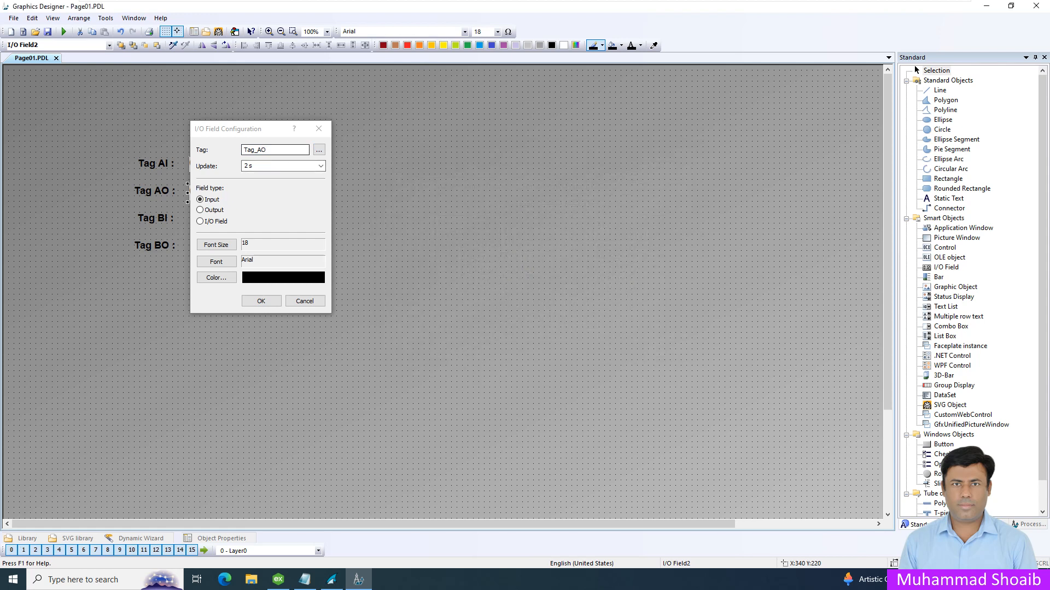
pyautogui.hotkey('alt', 'i')
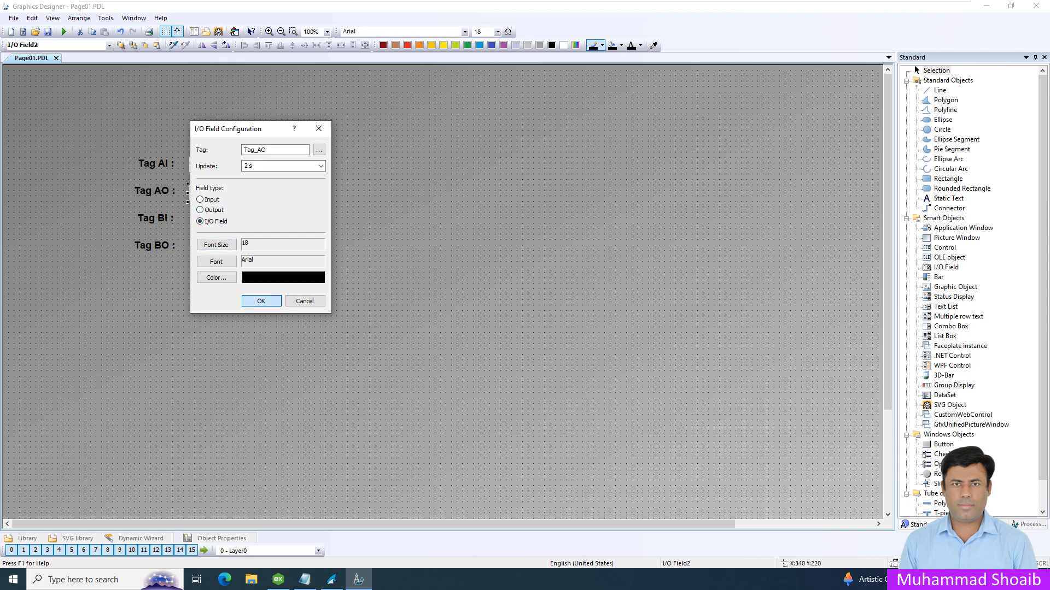
pyautogui.press('Return')
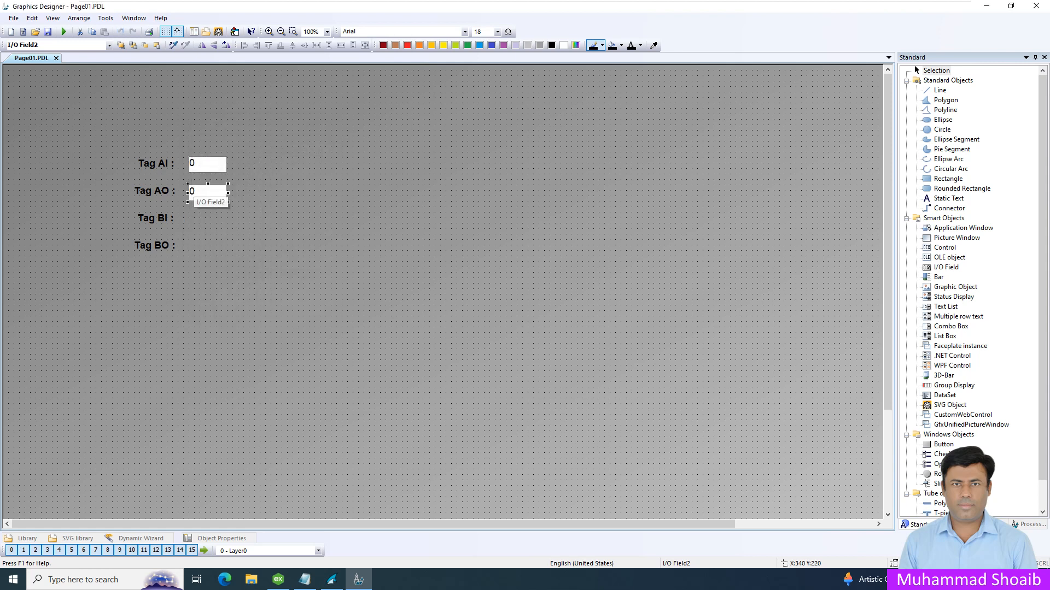
pyautogui.click(232, 230)
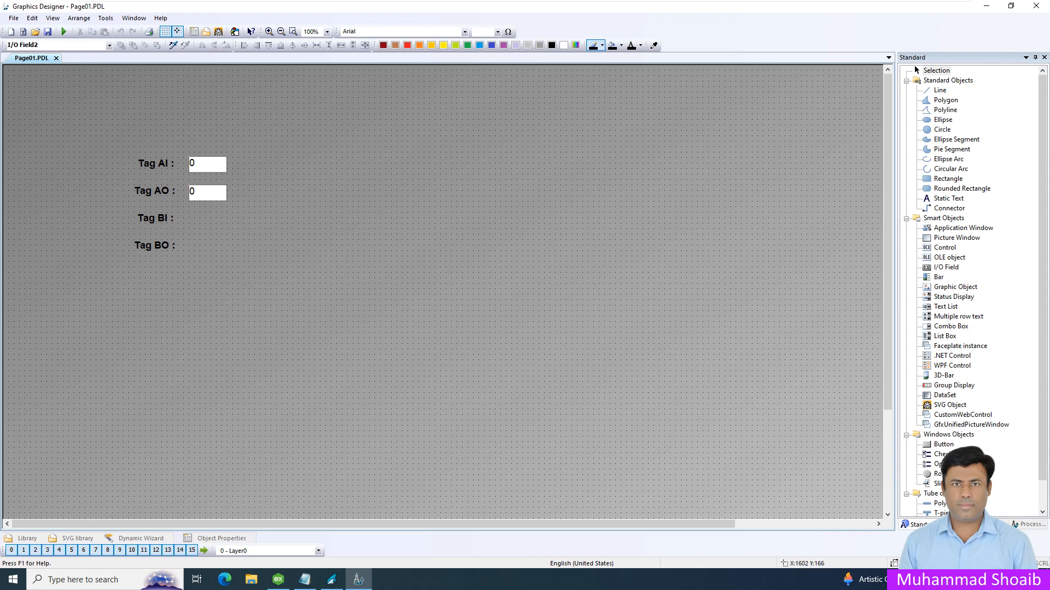
# Place a circle beside the Tag BI label and level it with the text
pyautogui.click(942, 129)
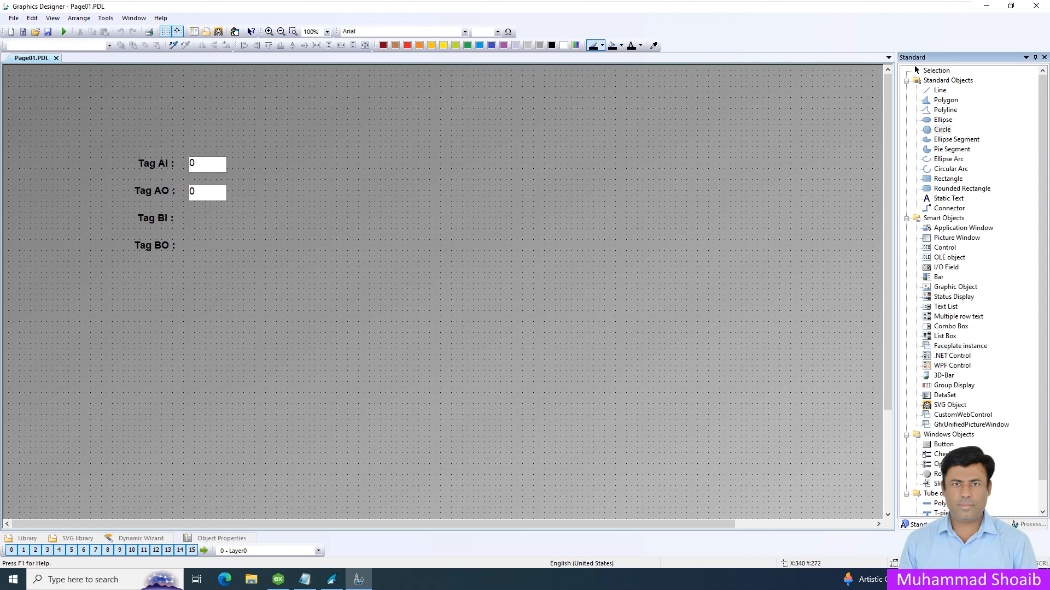
pyautogui.click(189, 213)
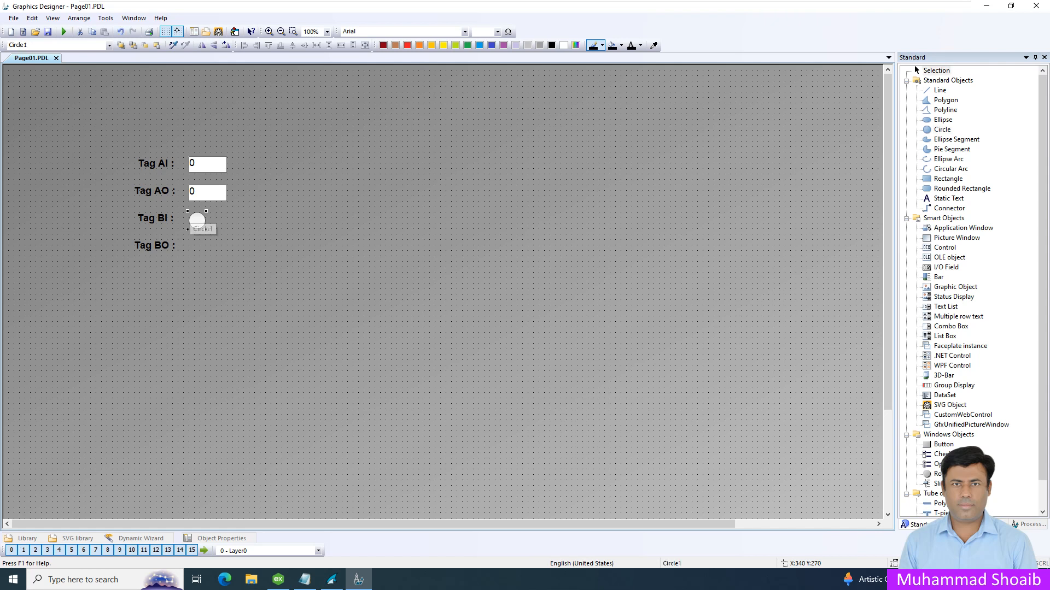
pyautogui.press('Up')
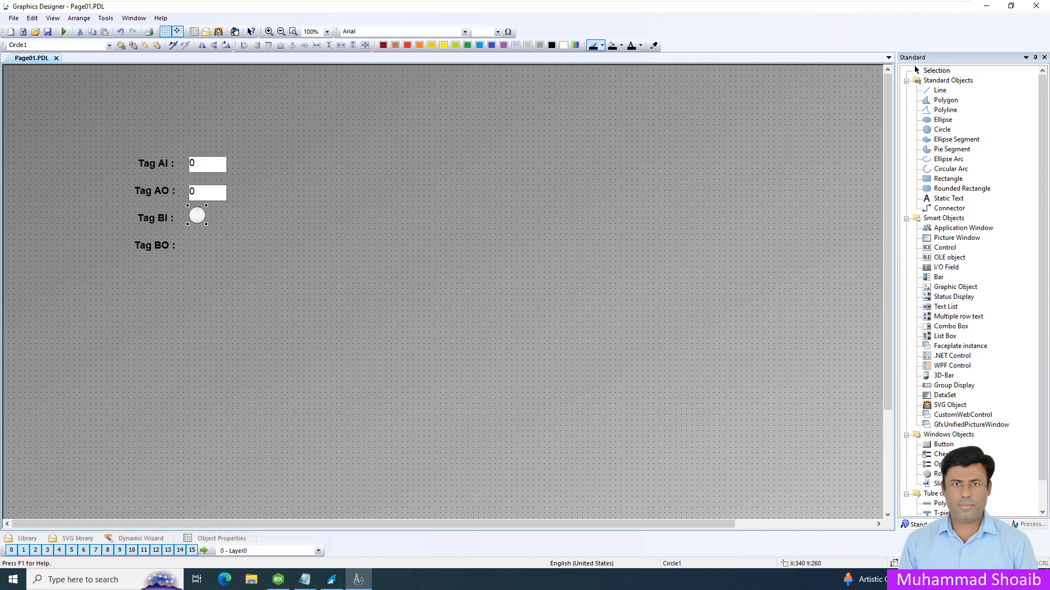
pyautogui.press('Down')
# Turn off the circle's Global Color Scheme and add an animation linked to Tag_DI with data type Bit
pyautogui.hotkey('alt', 'Return')
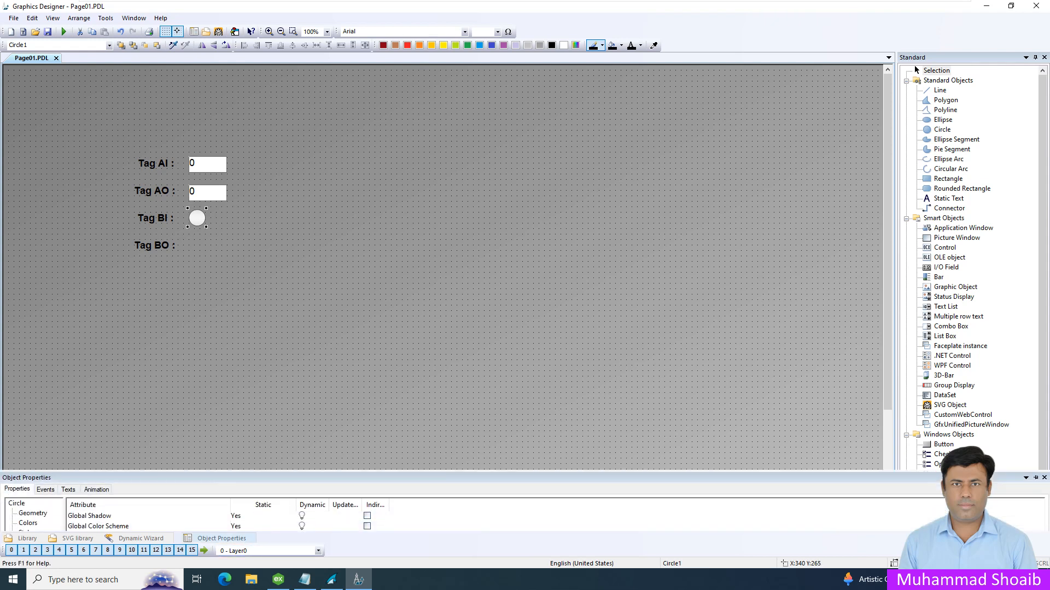
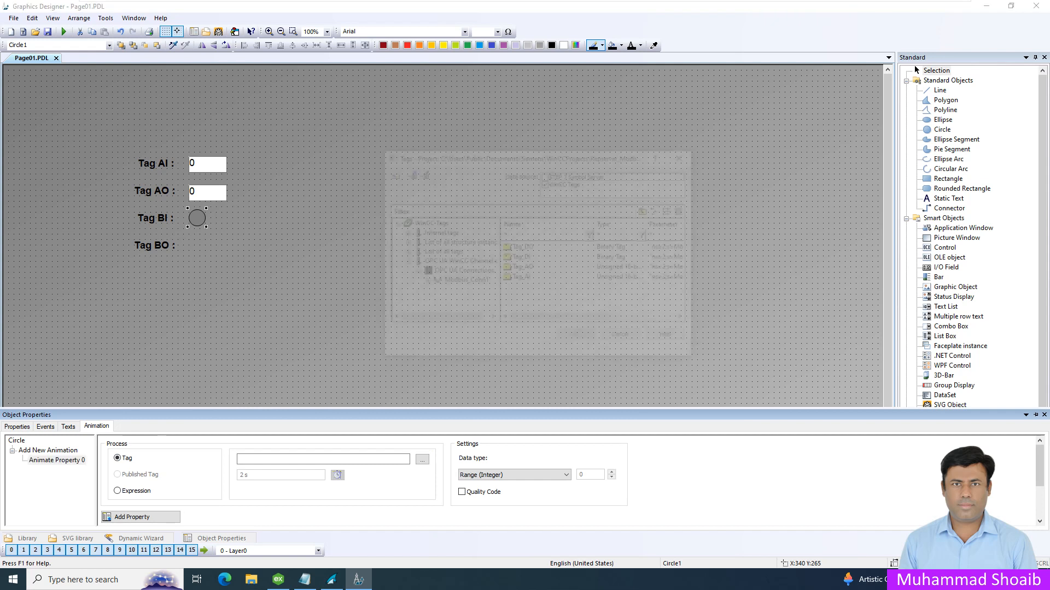
pyautogui.click(521, 257)
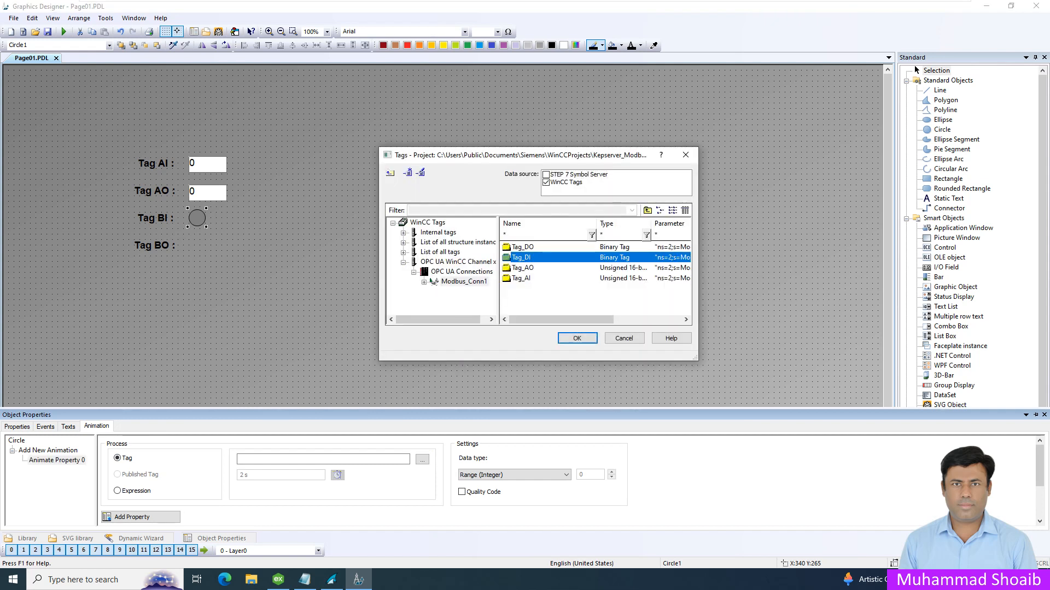
pyautogui.press('Return')
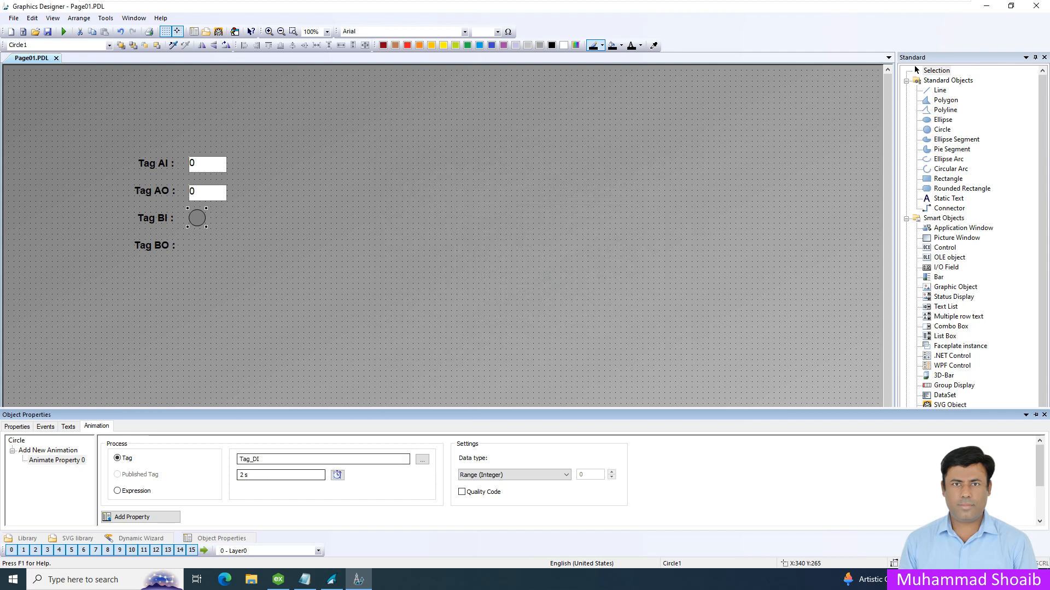
pyautogui.hotkey('alt', 'Down')
pyautogui.write('bo')
pyautogui.press('Return')
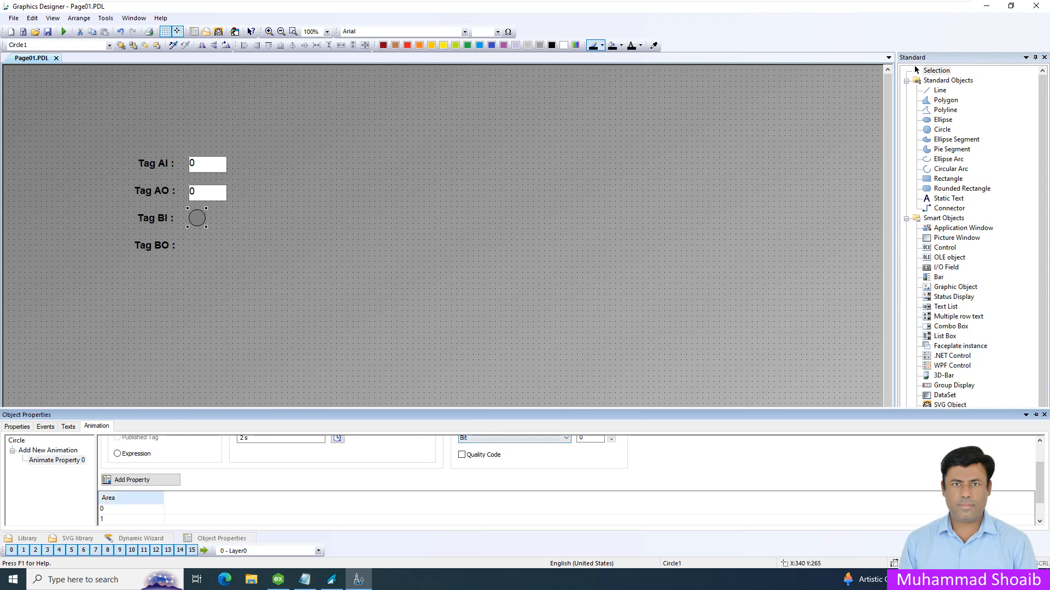
# Add the Background Color property to the circle's animation
pyautogui.press('Tab')
pyautogui.press('Return')
pyautogui.press('d')
pyautogui.press('Up')
pyautogui.press('Up')
pyautogui.press('Up')
pyautogui.press('Up')
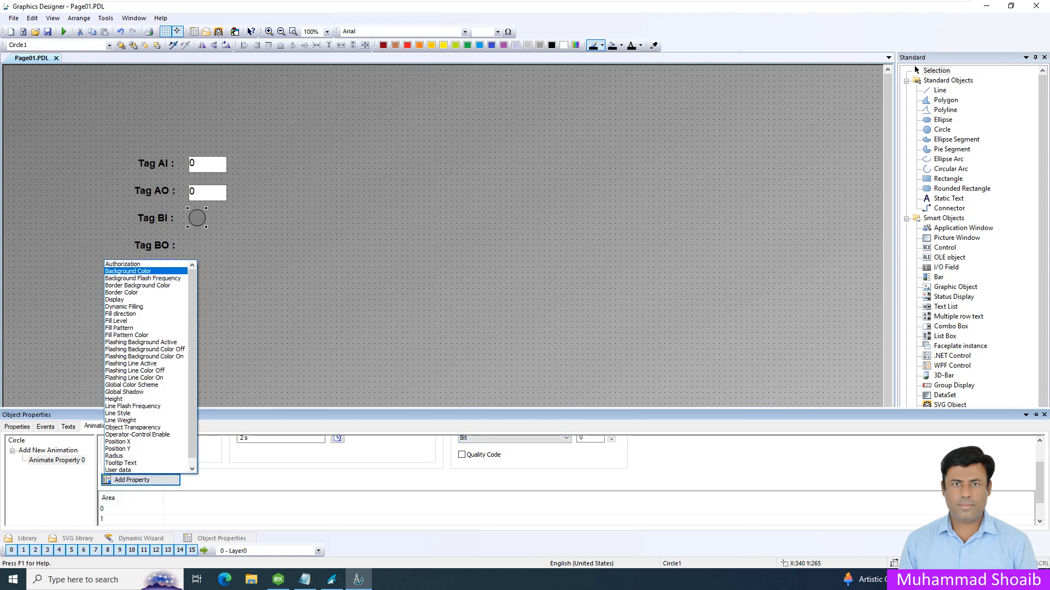
pyautogui.press('Return')
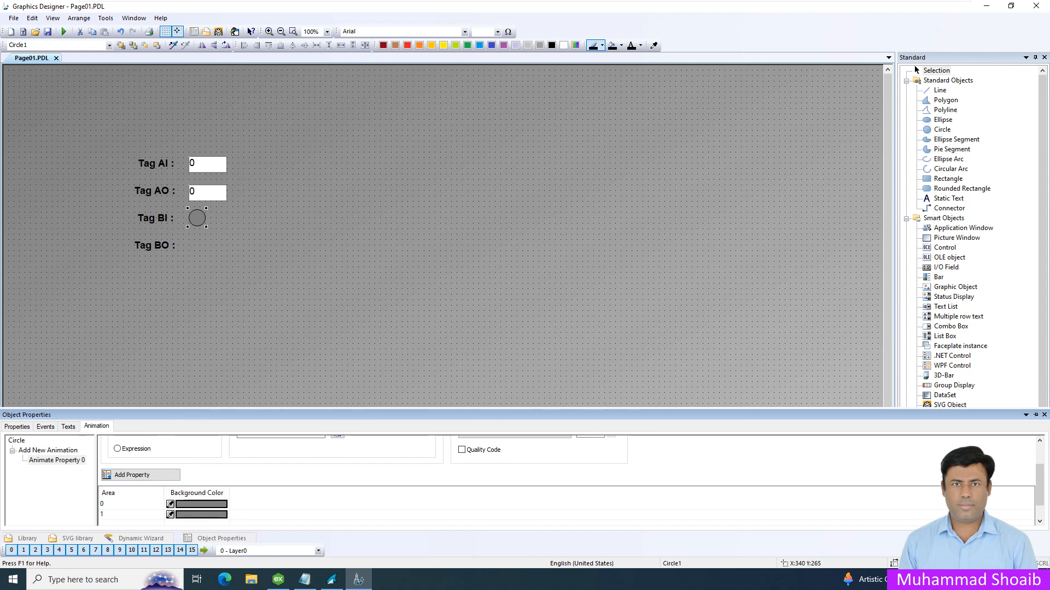
# Set the animation's background color to red for area 0 and green (00FF00) for area 1
pyautogui.press('Return')
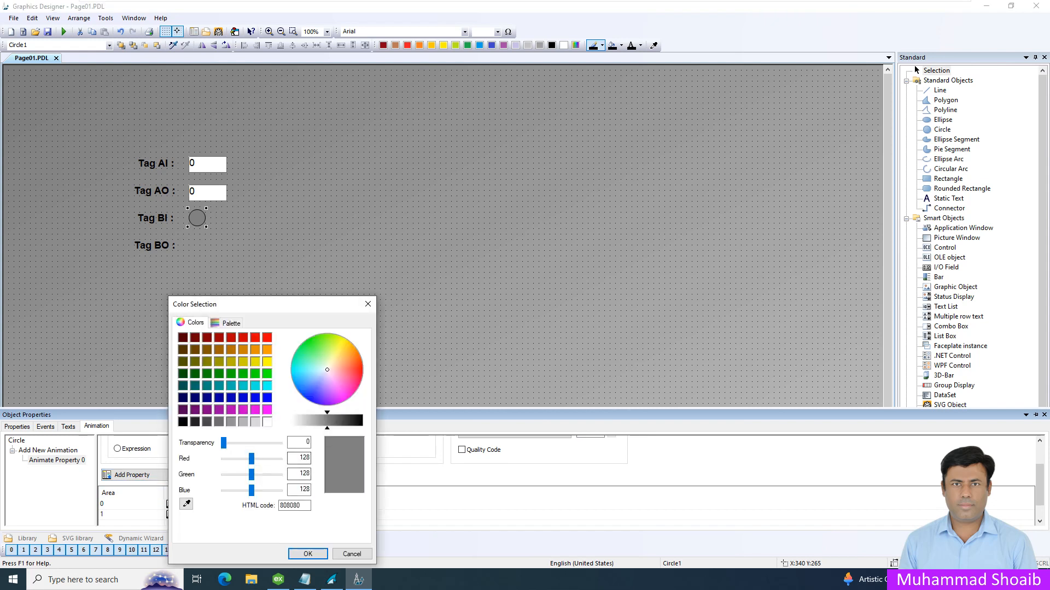
pyautogui.press('Return')
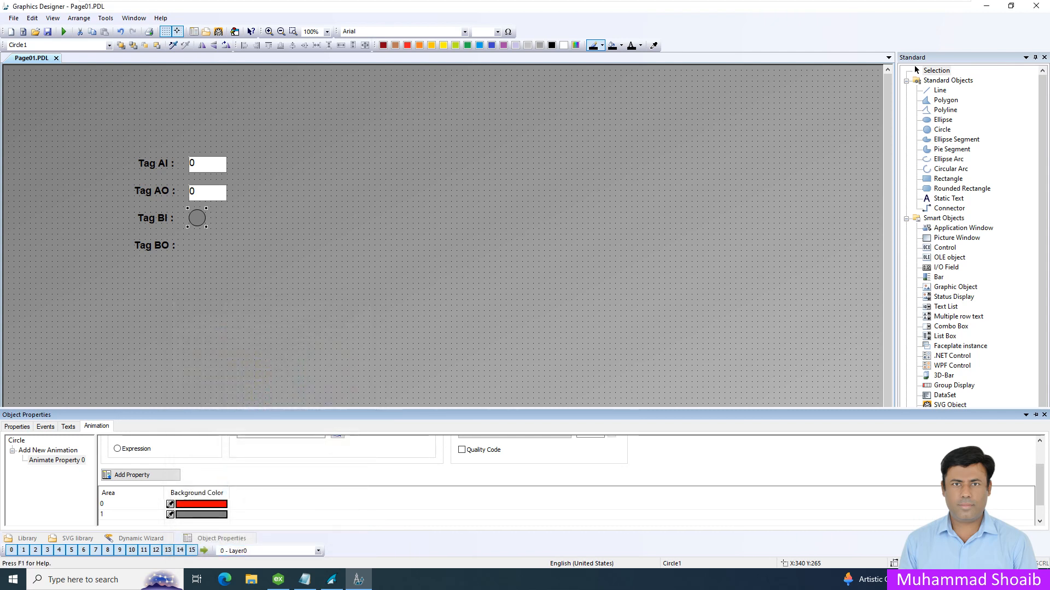
pyautogui.press('Return')
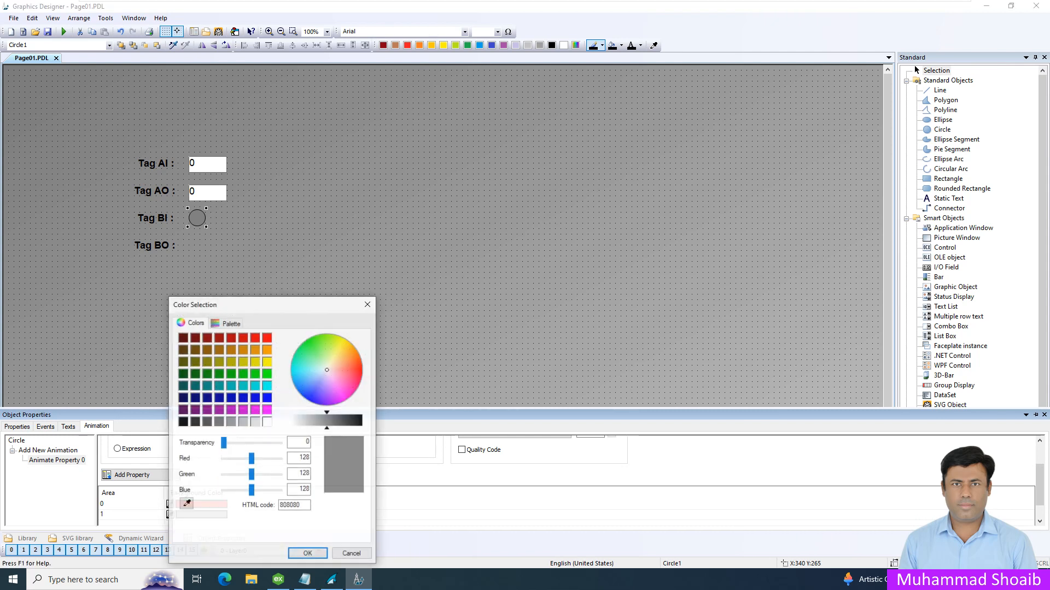
pyautogui.press('Down')
pyautogui.press('Down')
pyautogui.press('Down')
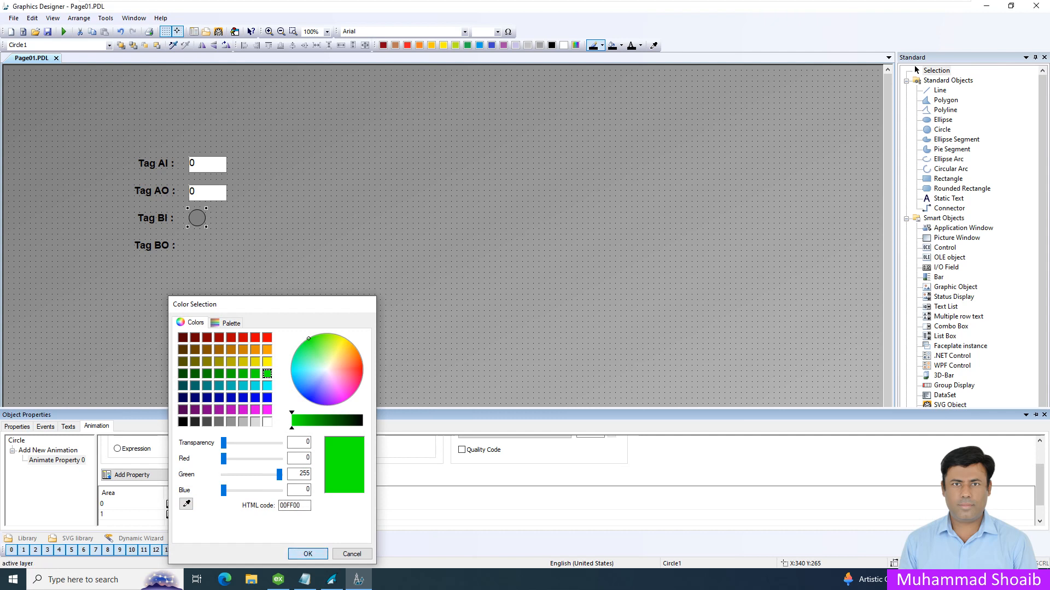
pyautogui.press('Return')
# Change the animation's data type to Bool and set the background color to green (00FF00) for True and red (FF0000) for False
pyautogui.hotkey('alt', 'Down')
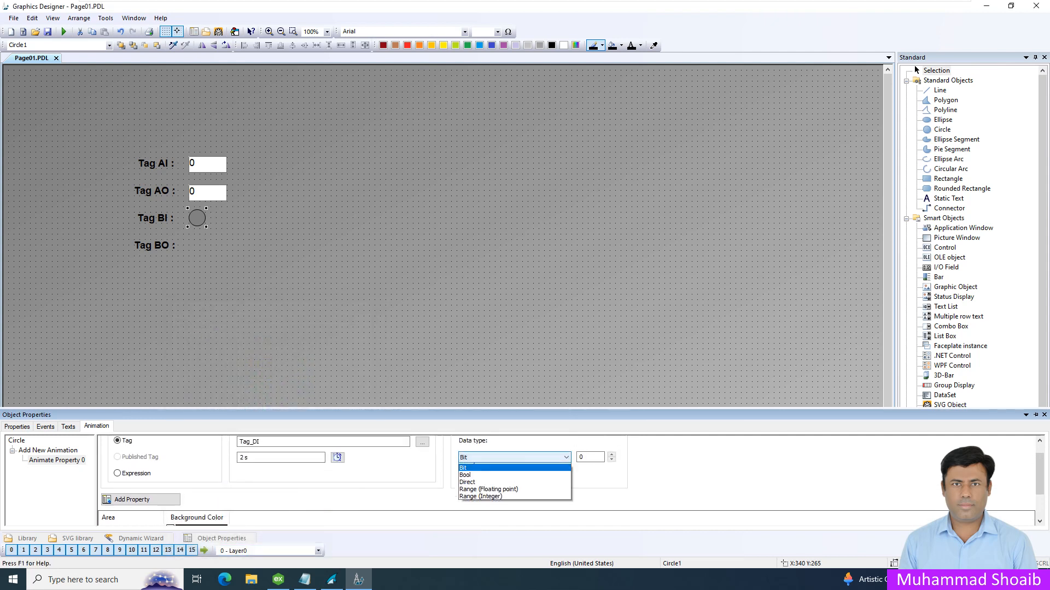
pyautogui.press('Down')
pyautogui.press('Return')
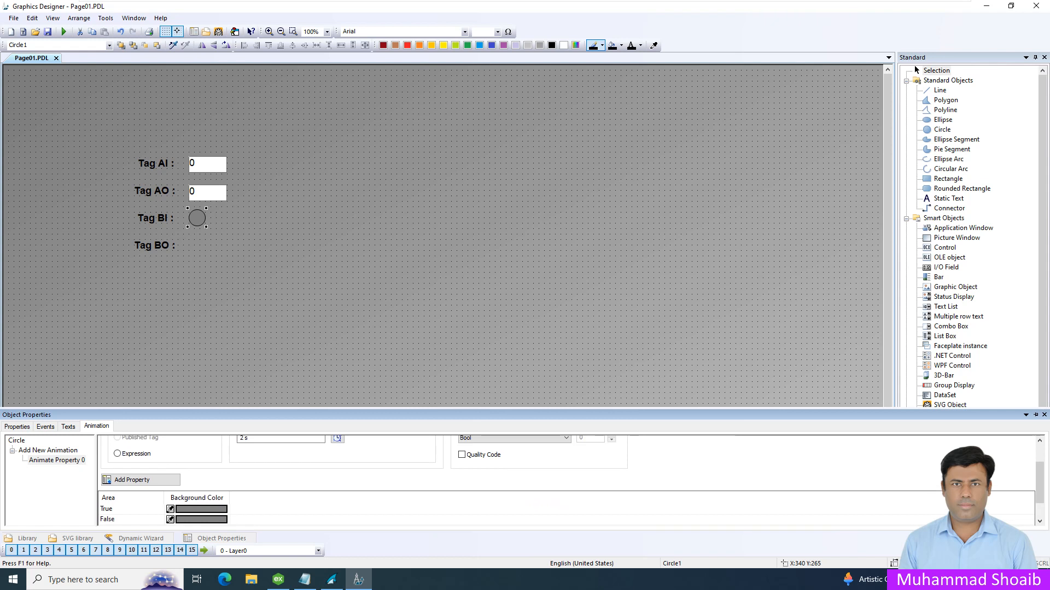
pyautogui.press('Return')
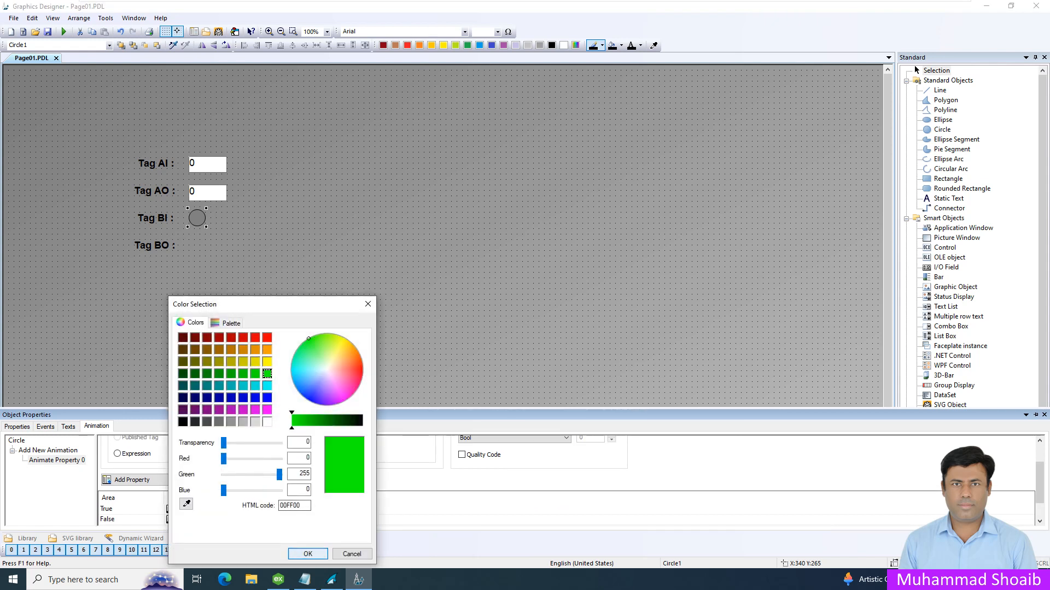
pyautogui.press('Return')
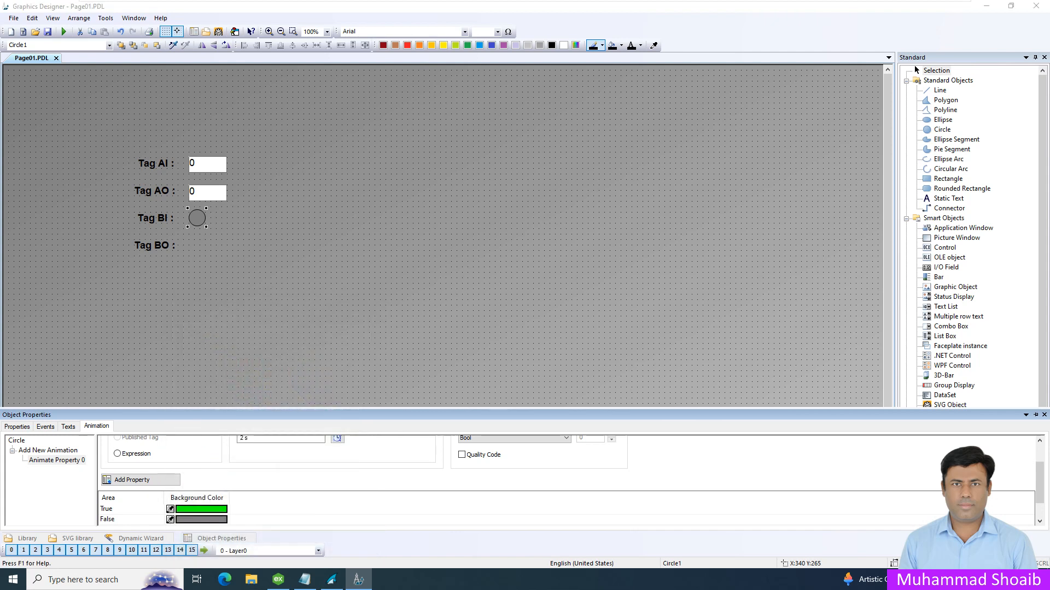
pyautogui.press('Return')
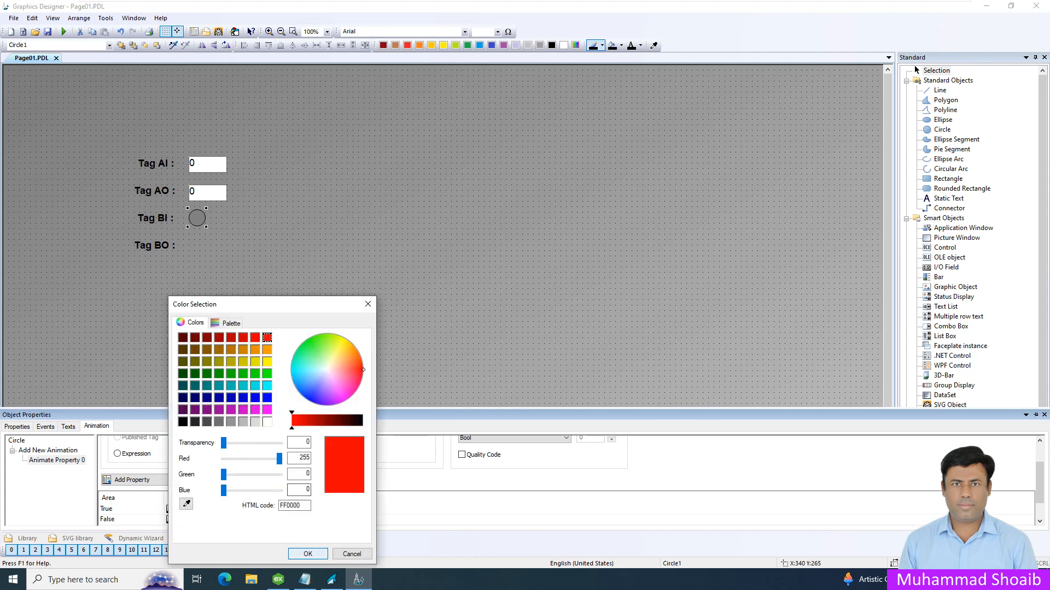
pyautogui.press('Return')
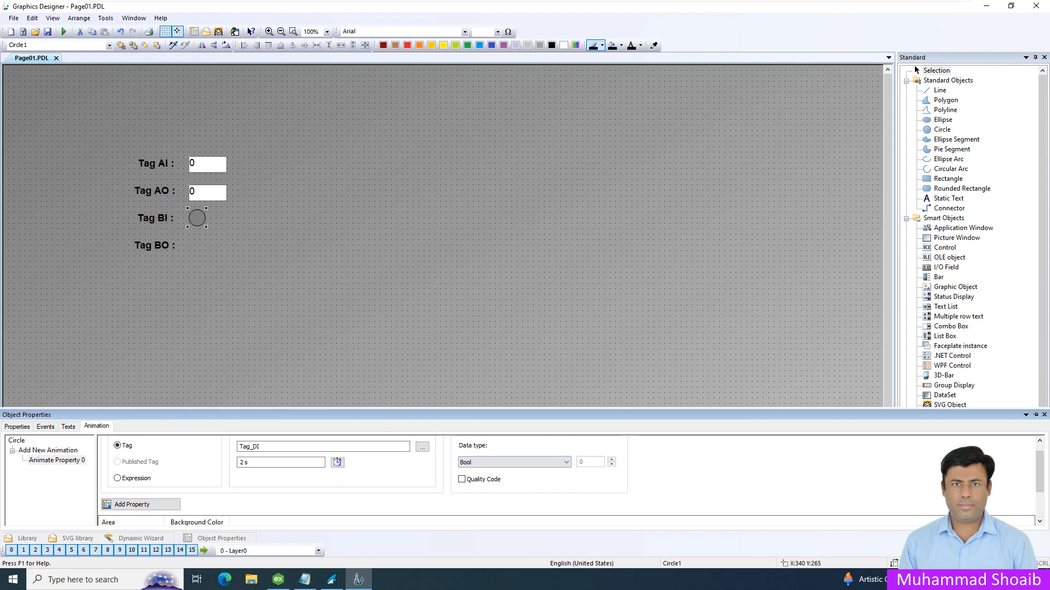
# Review the circle's Tag_DI animation settings, then its Effects attributes
pyautogui.press('Tab')
pyautogui.press('Tab')
pyautogui.press('Tab')
pyautogui.press('Tab')
pyautogui.press('Tab')
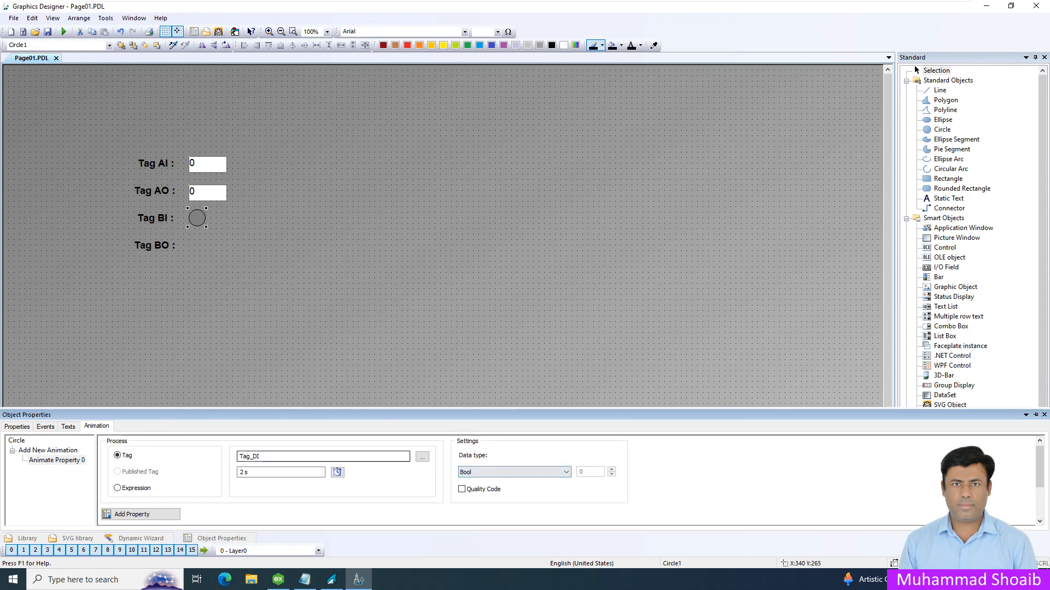
pyautogui.press('Tab')
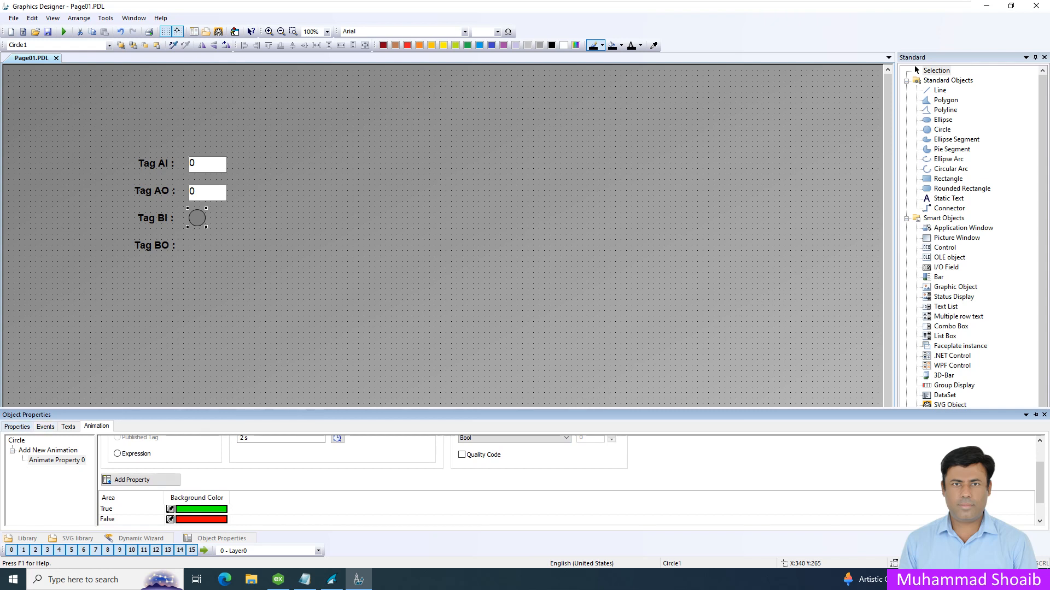
pyautogui.hotkey('ctrl', 'Tab')
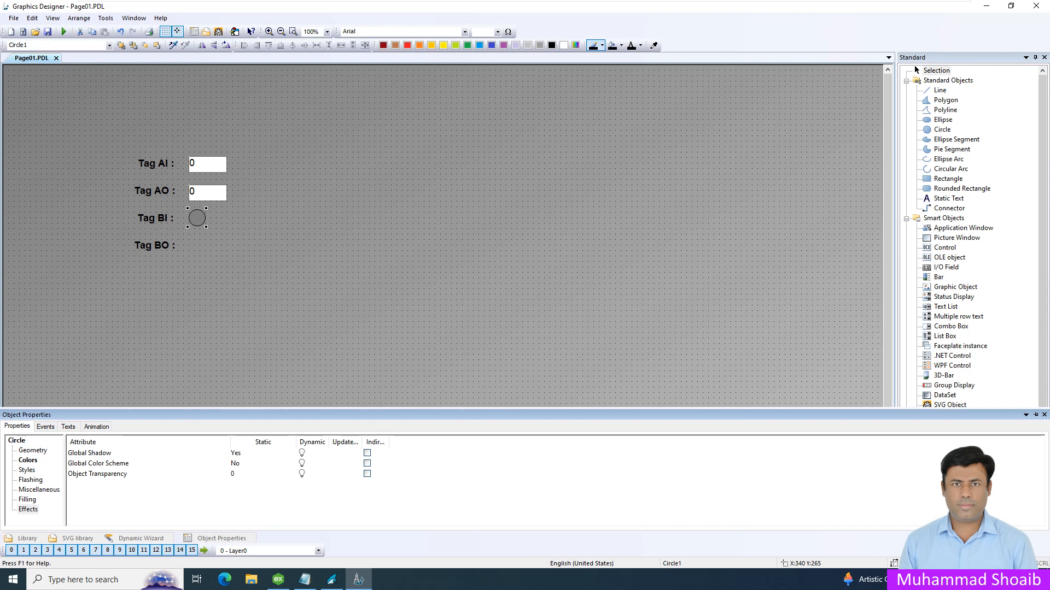
# Add a button beside the Tag BO label on Page01 and set its text to ON
pyautogui.scroll(-1, 916, 69)
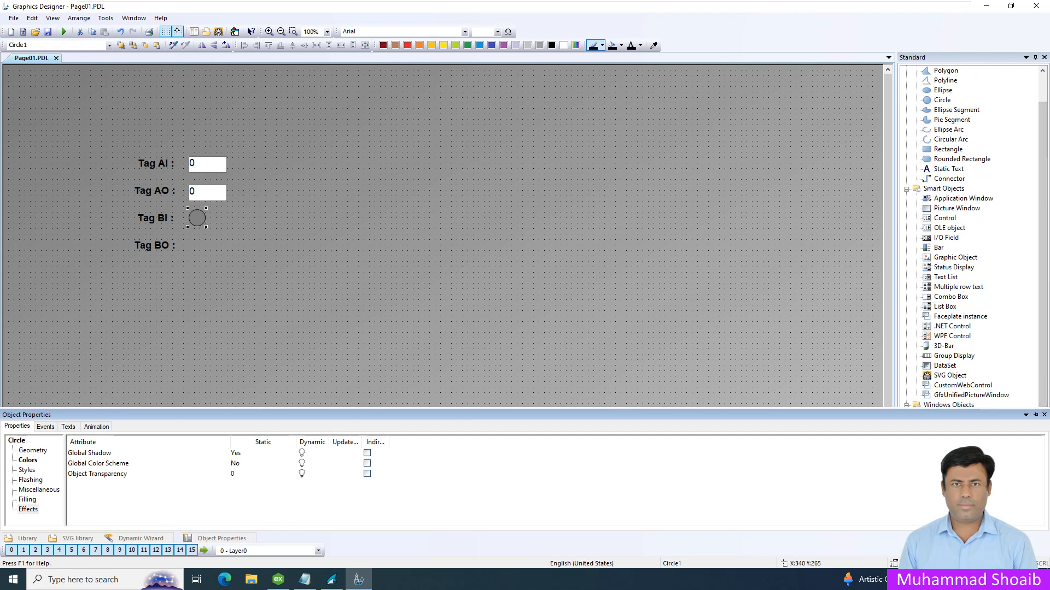
pyautogui.click(551, 354)
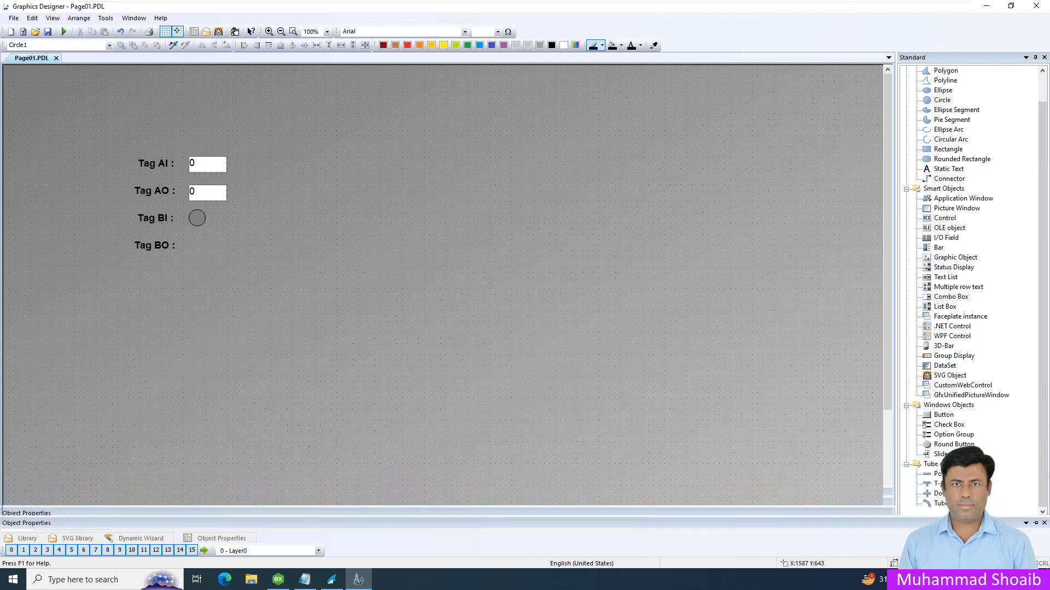
pyautogui.click(943, 414)
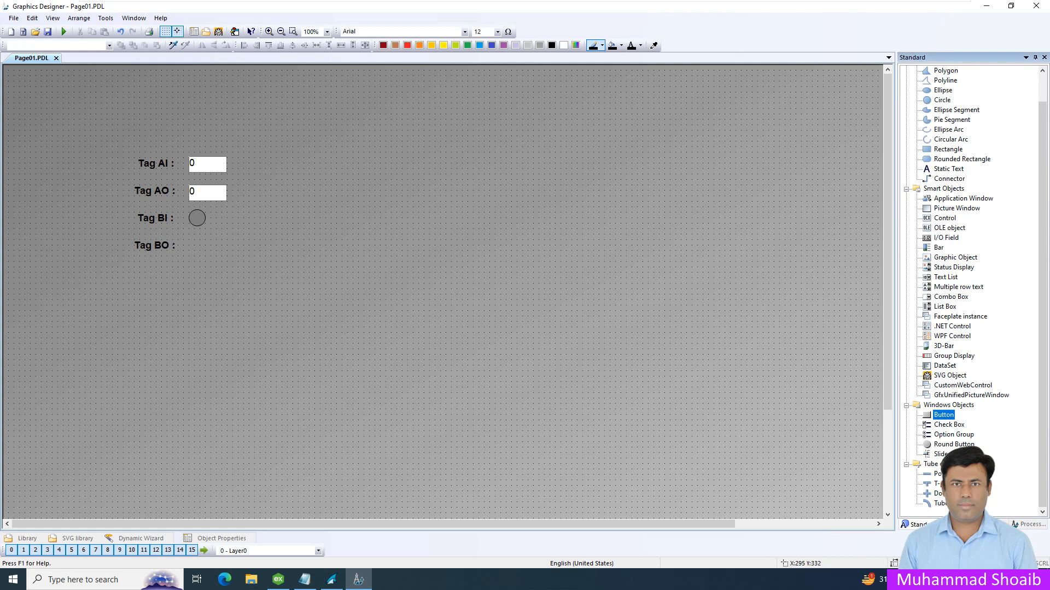
pyautogui.moveTo(182, 233); pyautogui.dragTo(217, 251)
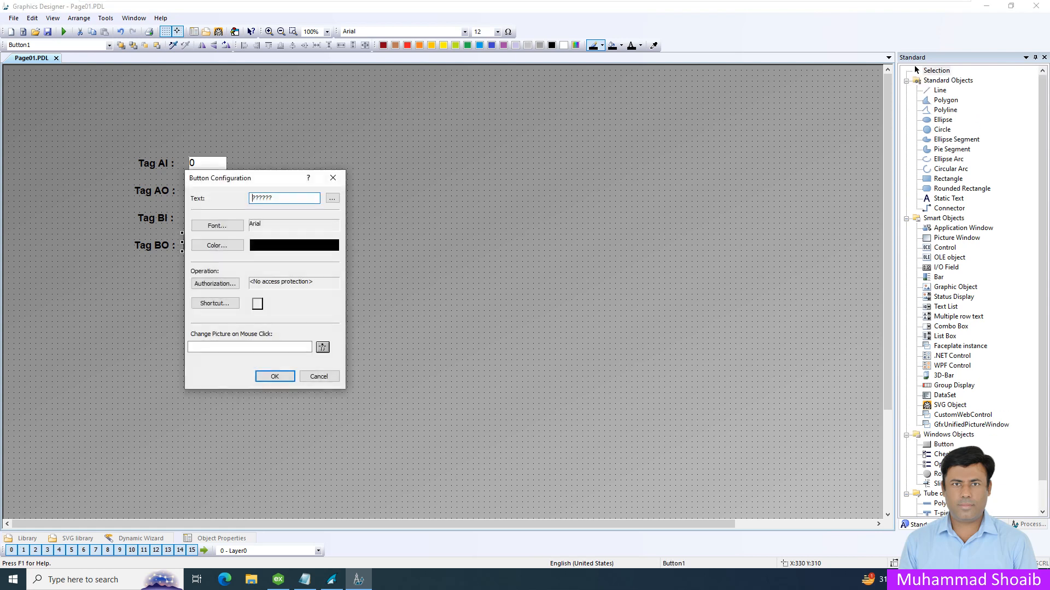
pyautogui.doubleClick(272, 198)
pyautogui.write('0')
pyautogui.press('Return')
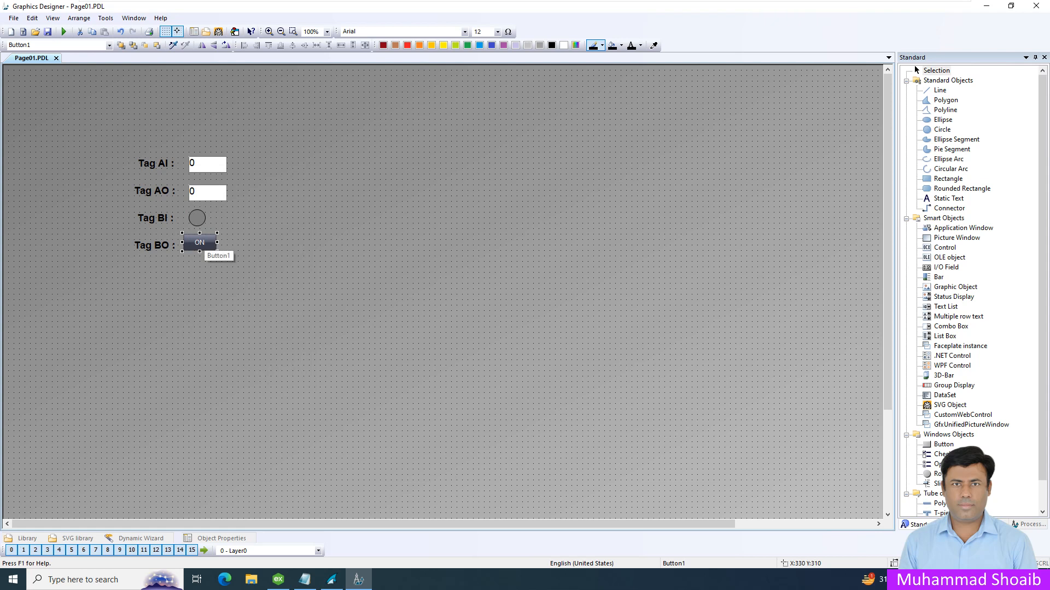
# Give the ON button's Press Left event a direct connection from constant 1 to the target tag Tag_DO
pyautogui.click(219, 538)
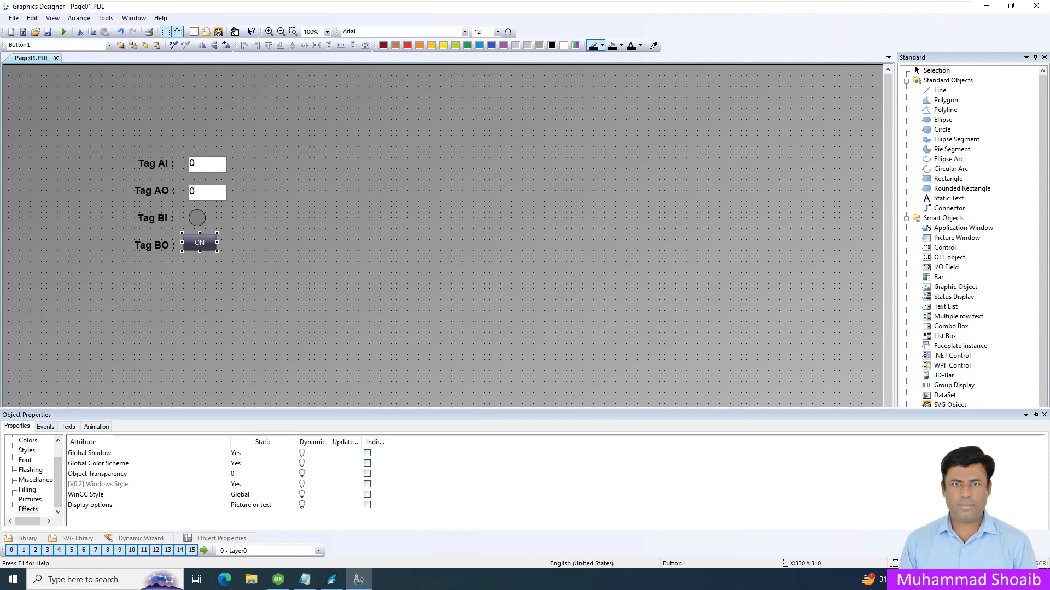
pyautogui.click(46, 427)
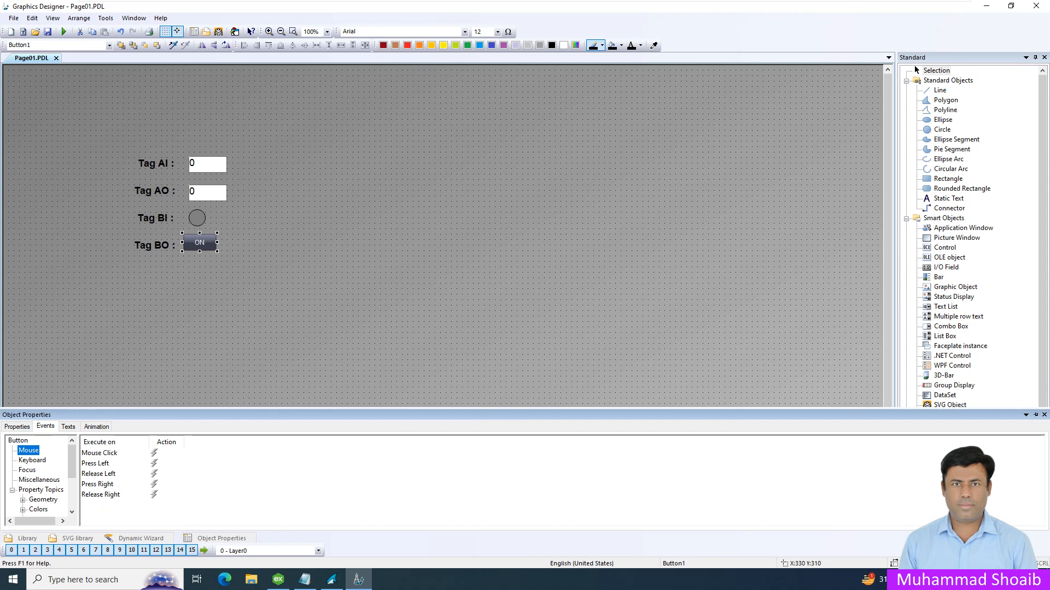
pyautogui.click(95, 464)
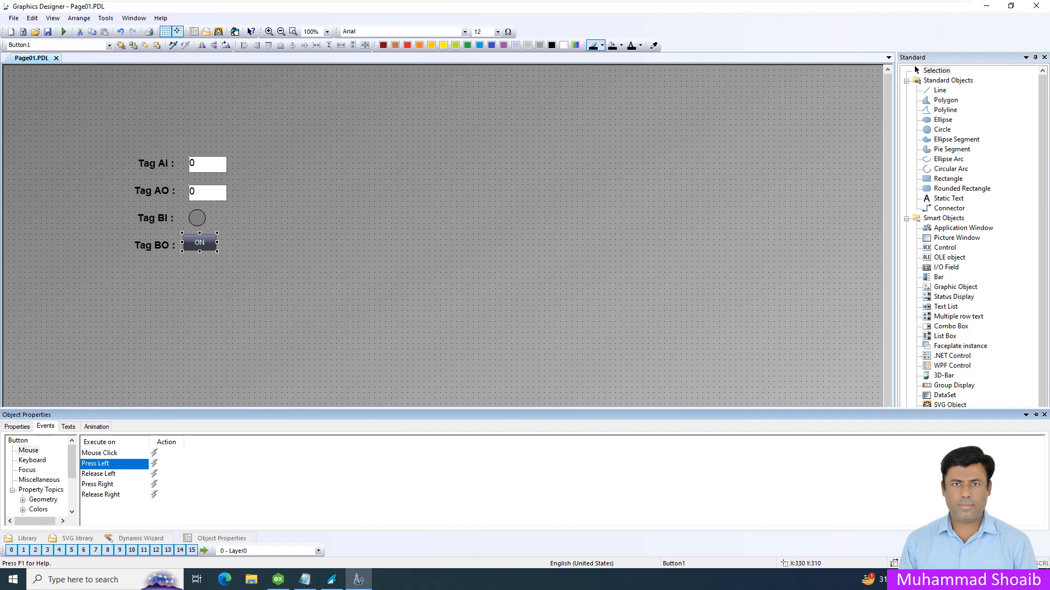
pyautogui.rightClick(155, 464)
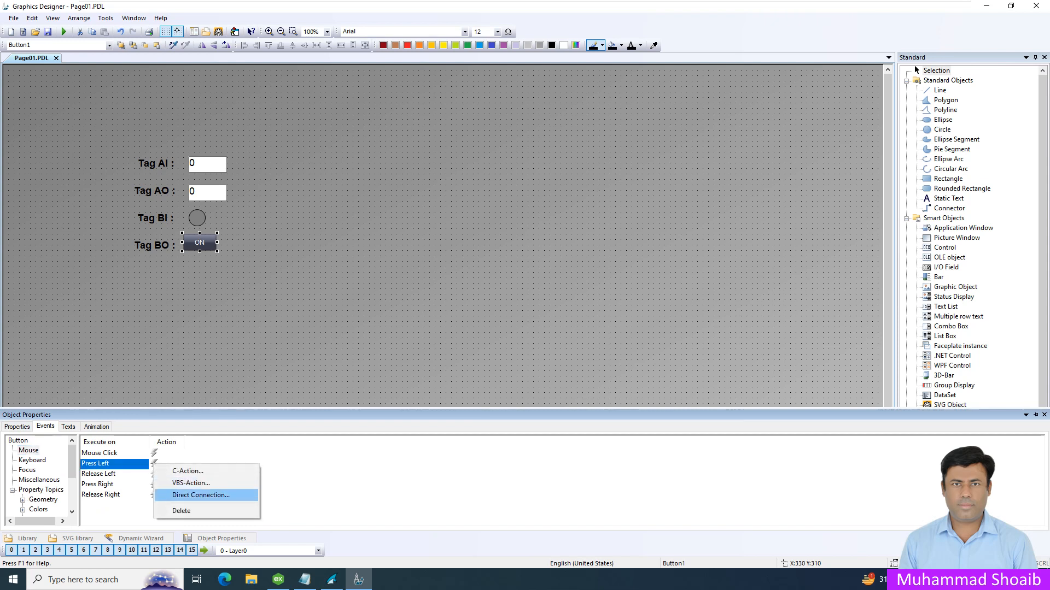
pyautogui.click(201, 495)
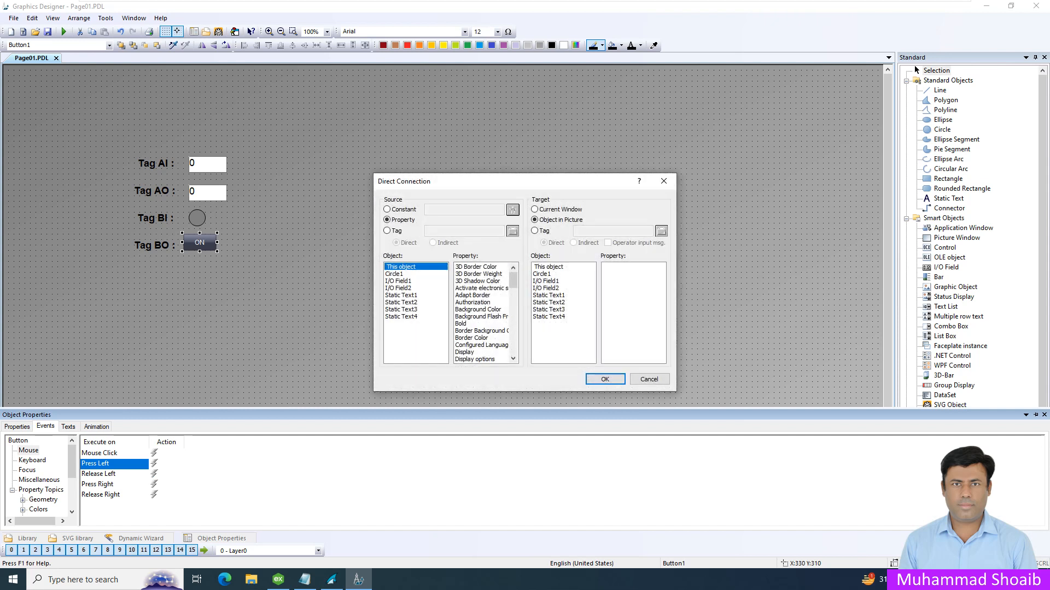
pyautogui.click(534, 231)
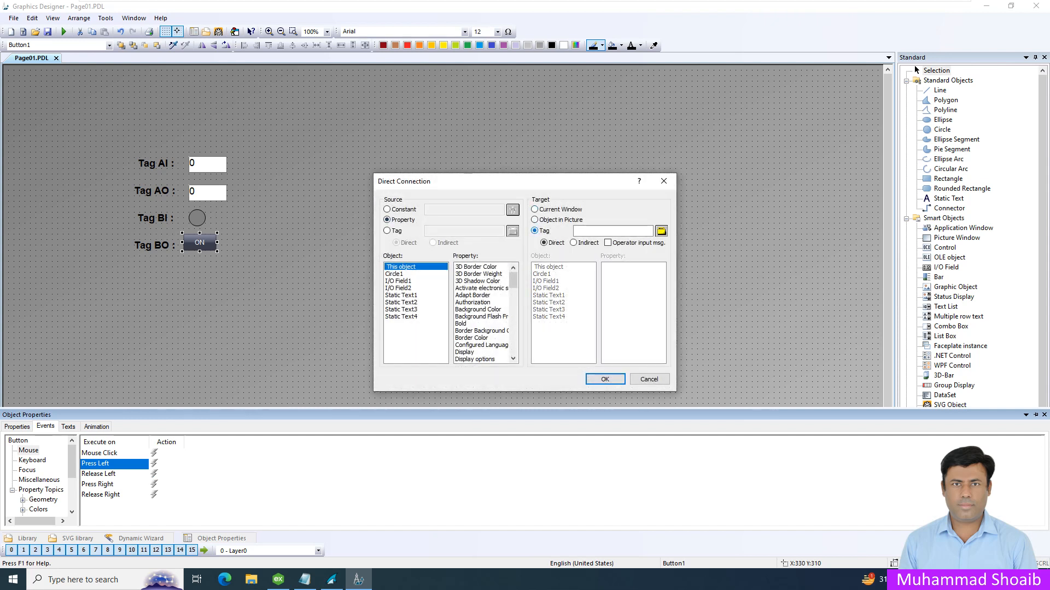
pyautogui.click(661, 231)
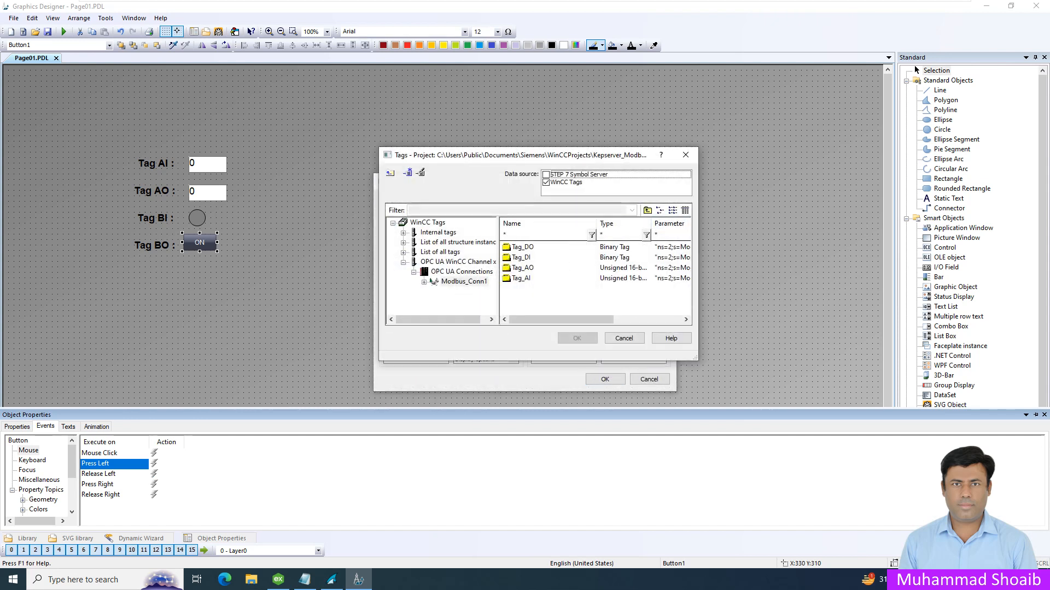
pyautogui.click(523, 247)
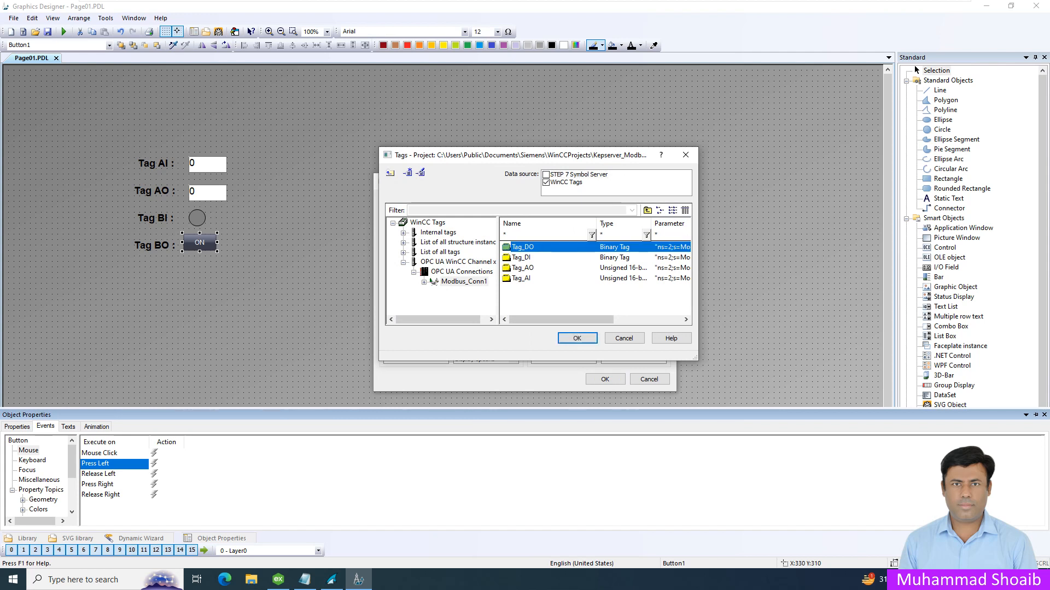
pyautogui.press('Return')
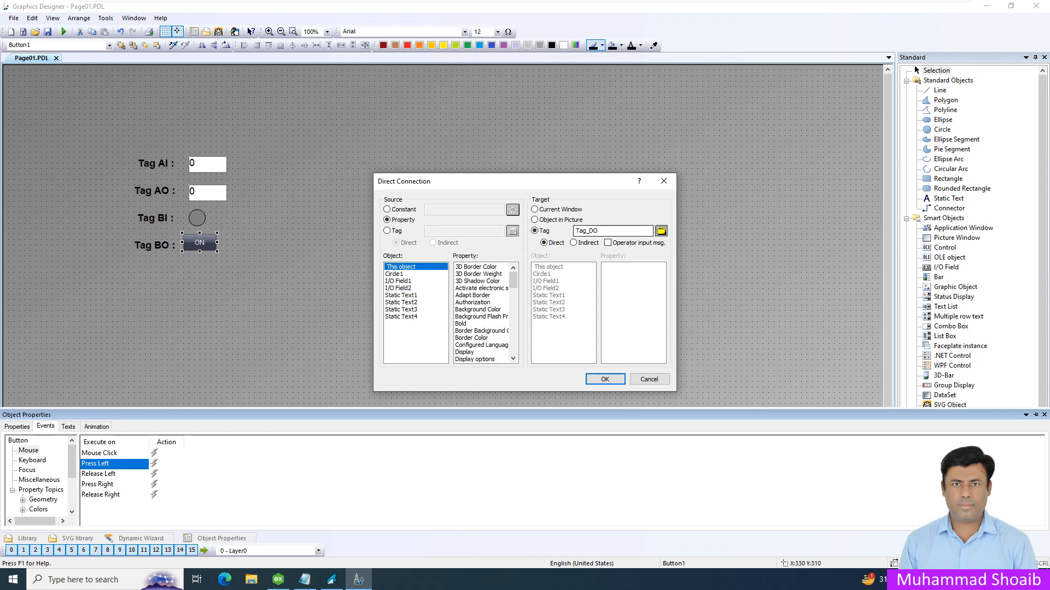
pyautogui.click(399, 209)
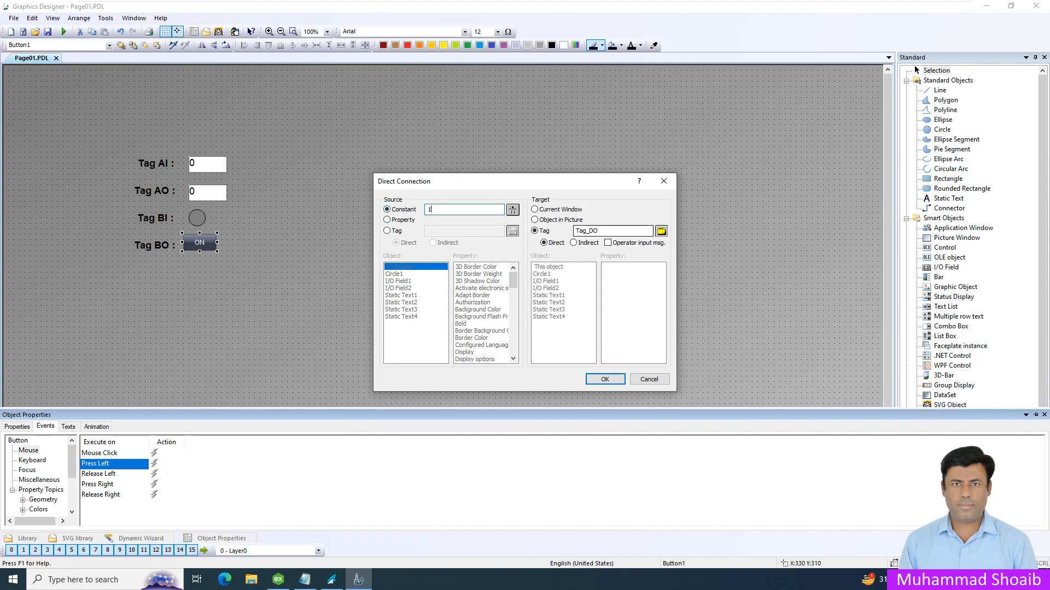
pyautogui.click(605, 379)
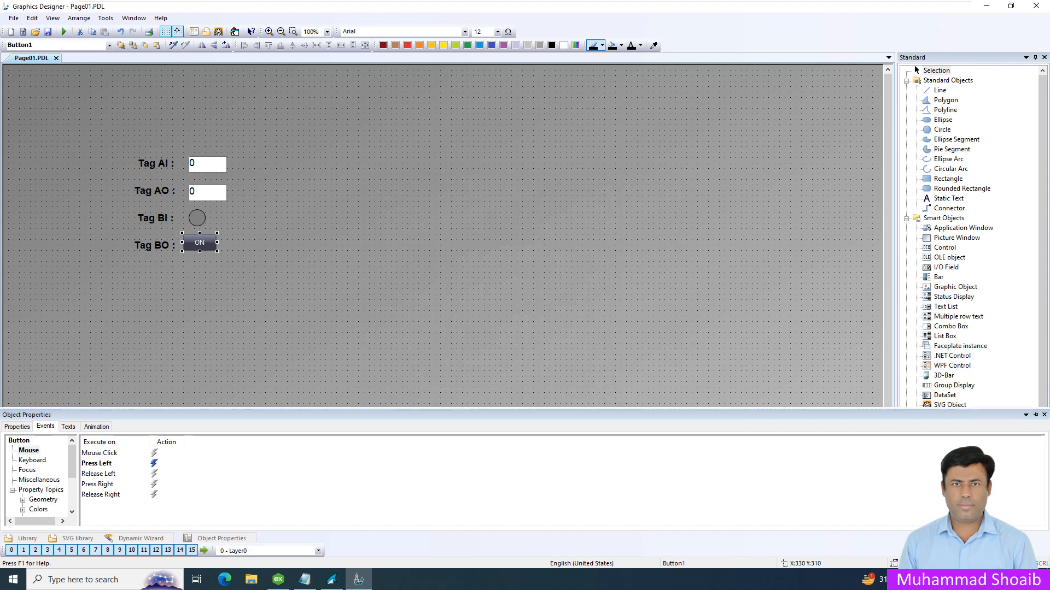
# Duplicate the ON button, place the copy just to its right, and set the copy's text to OFF
pyautogui.rightClick(207, 242)
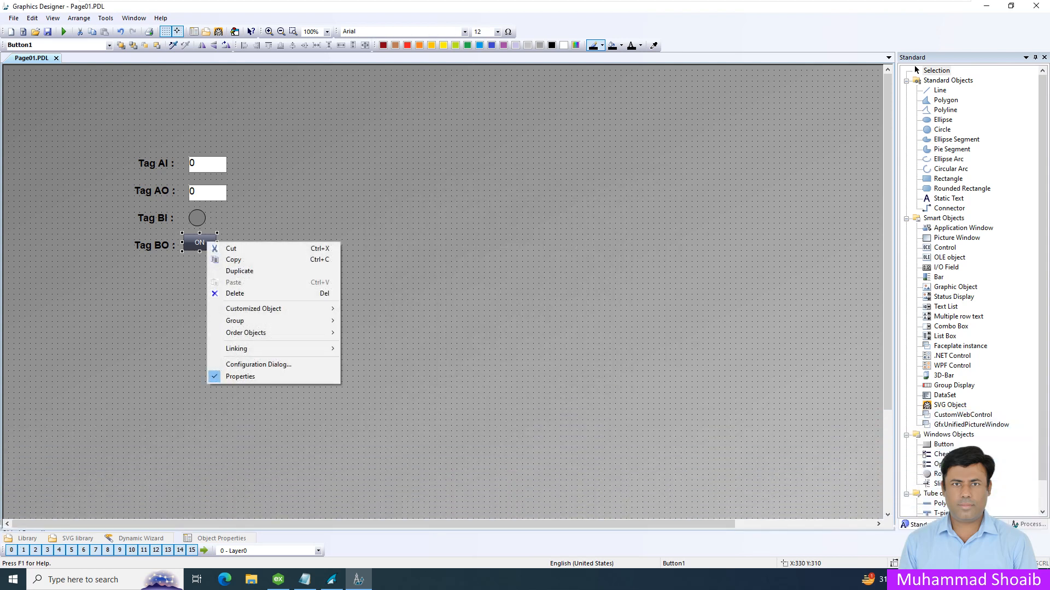
pyautogui.click(239, 271)
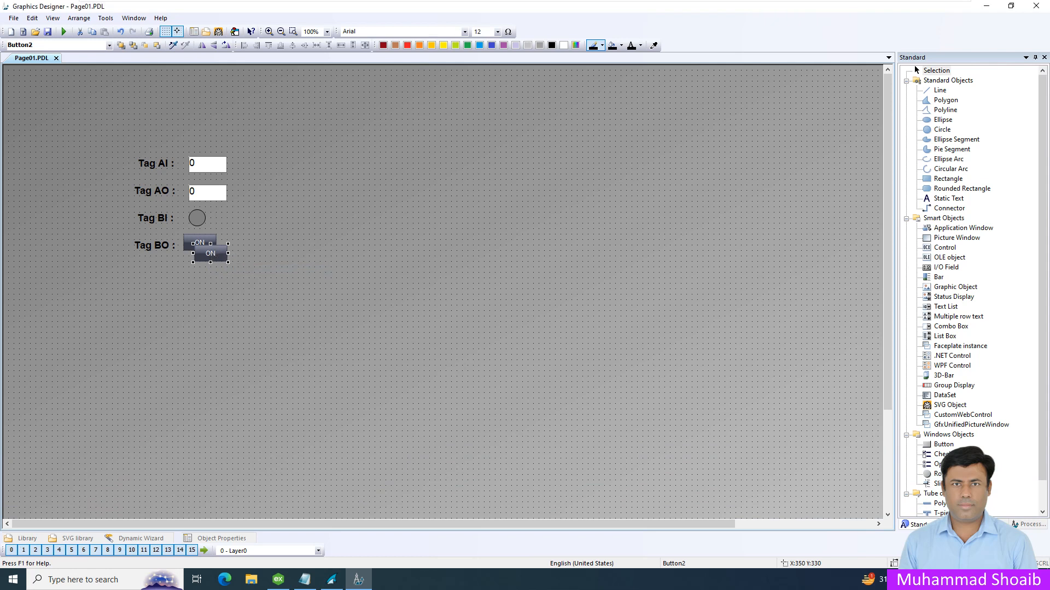
pyautogui.moveTo(214, 255); pyautogui.dragTo(247, 245)
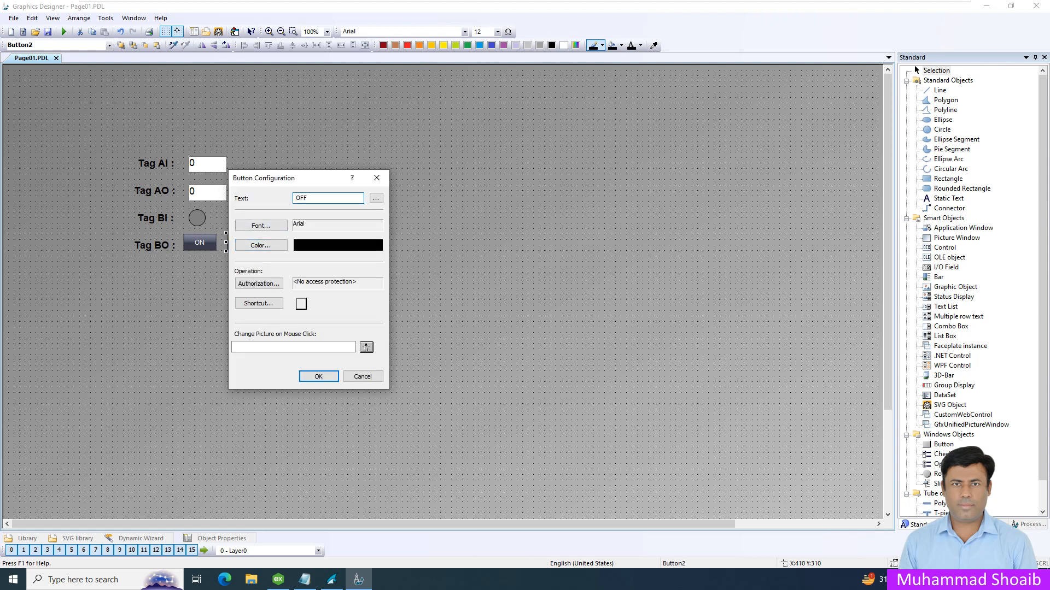
pyautogui.press('Return')
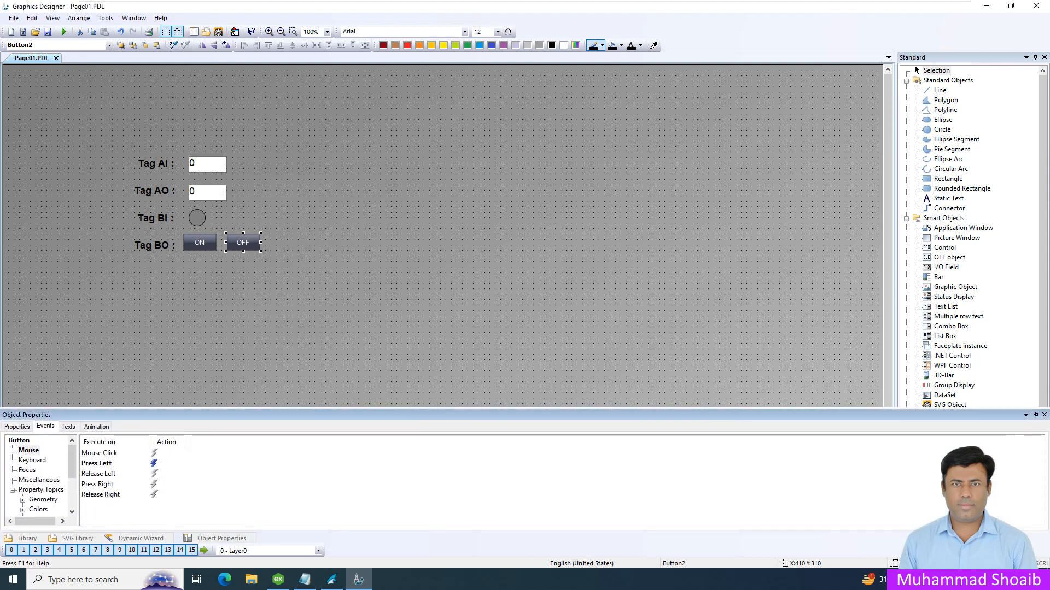
# Set the constant in the OFF button's Press Left direct connection to 0 and save the page
pyautogui.rightClick(153, 463)
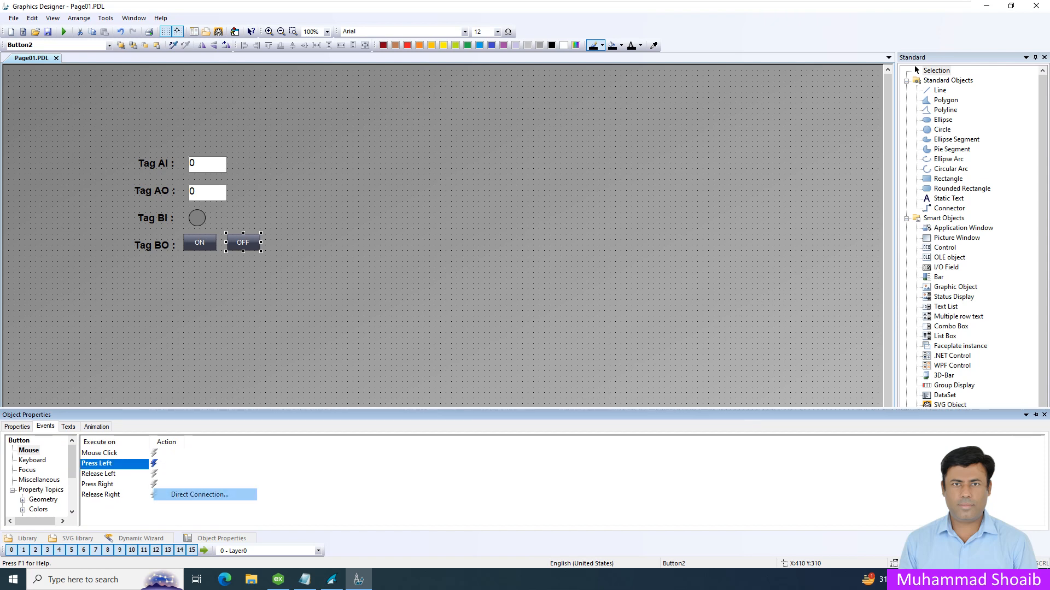
pyautogui.click(199, 494)
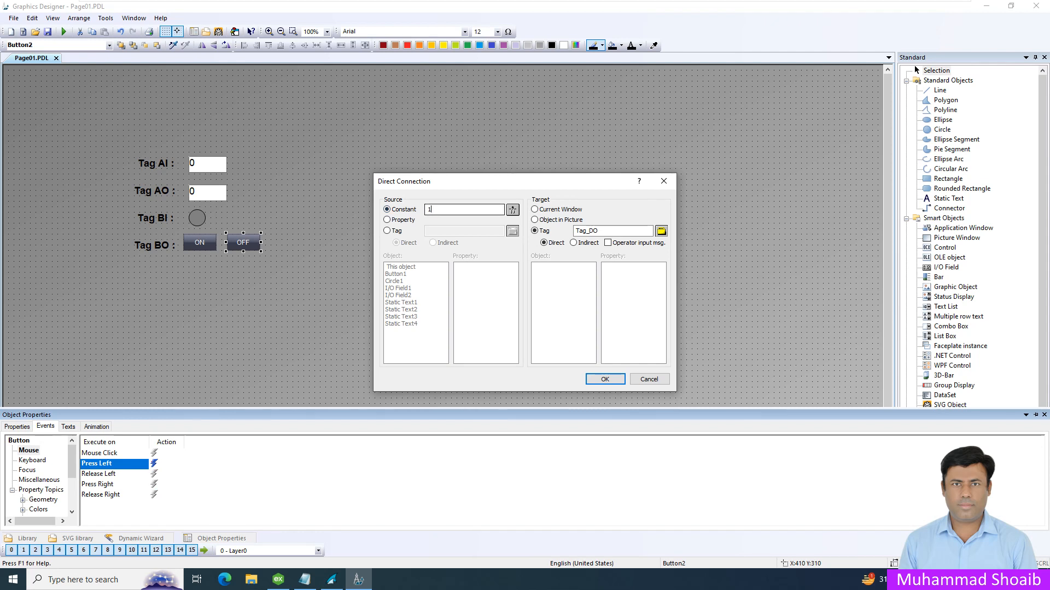
pyautogui.write('0')
pyautogui.press('Return')
pyautogui.click(387, 335)
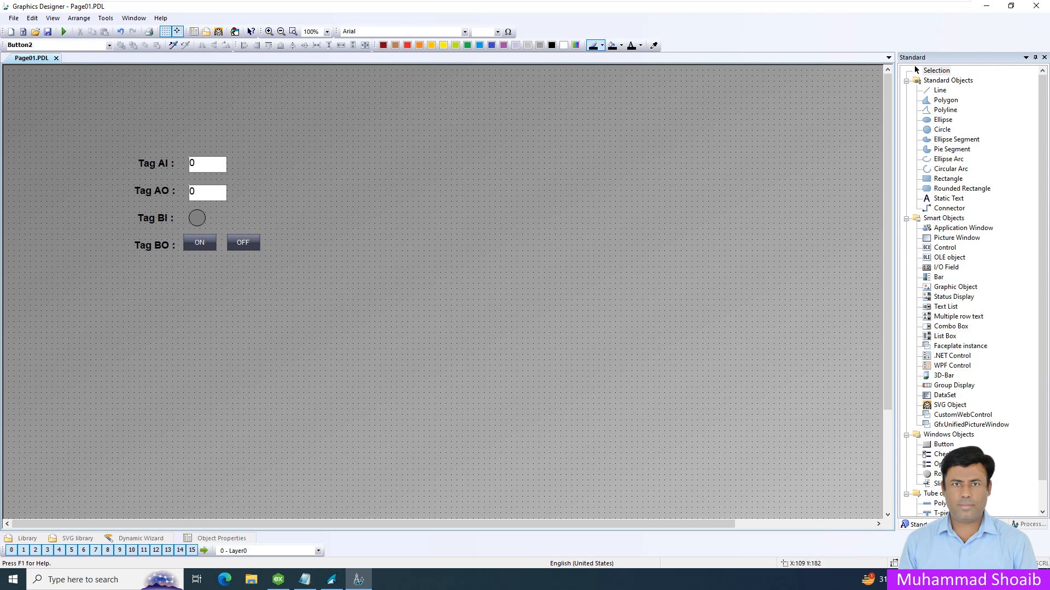
pyautogui.click(48, 31)
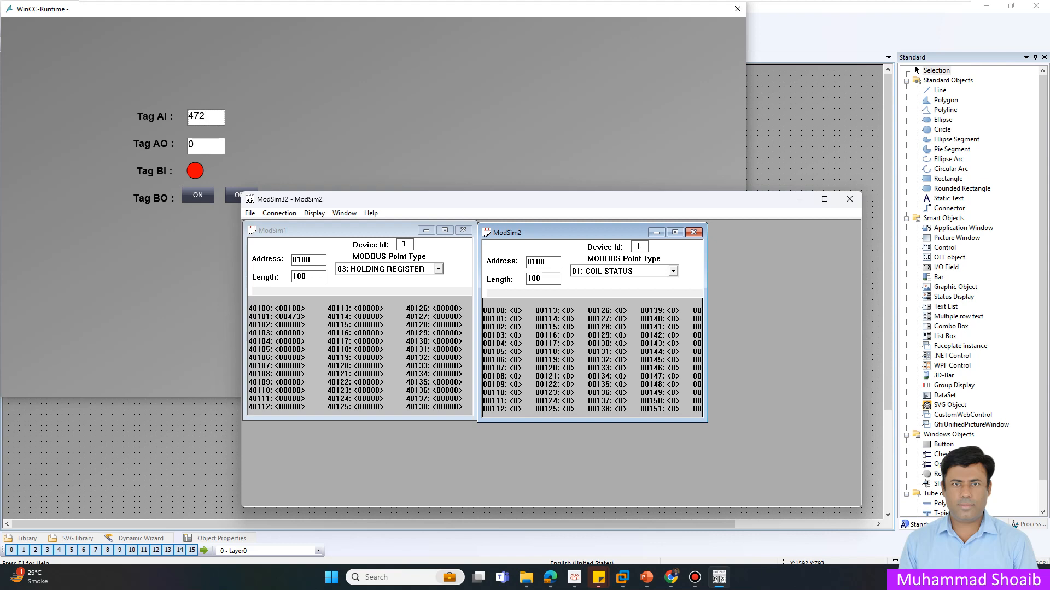
# Activate ModSim32's holding register window, then write 4 and finally 47 to the Tag AO field in the WinCC runtime
pyautogui.hotkey('ctrl', 'F6')
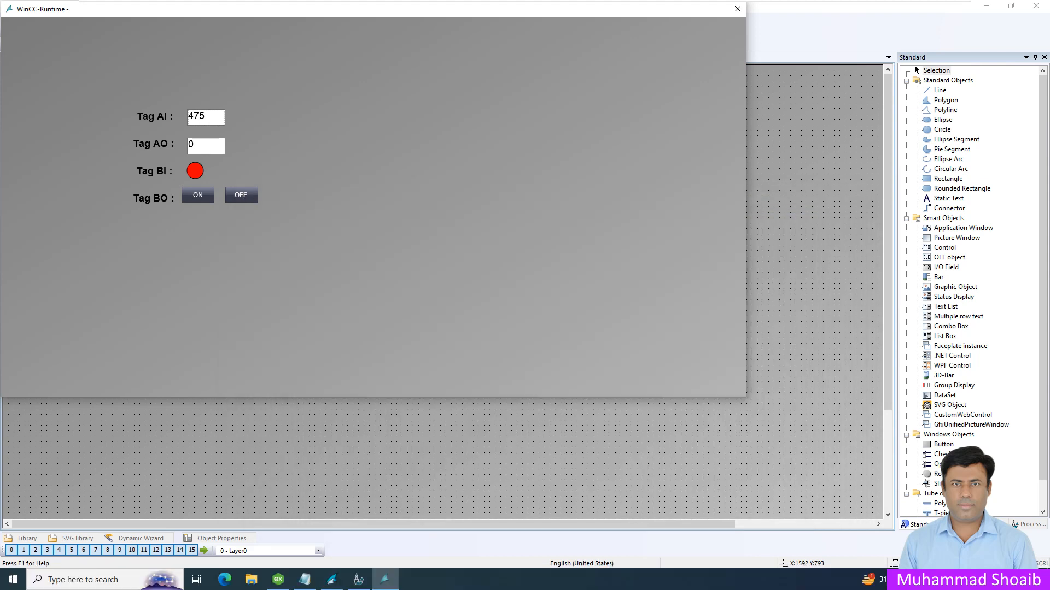
pyautogui.click(219, 146)
pyautogui.write('4')
pyautogui.press('Return')
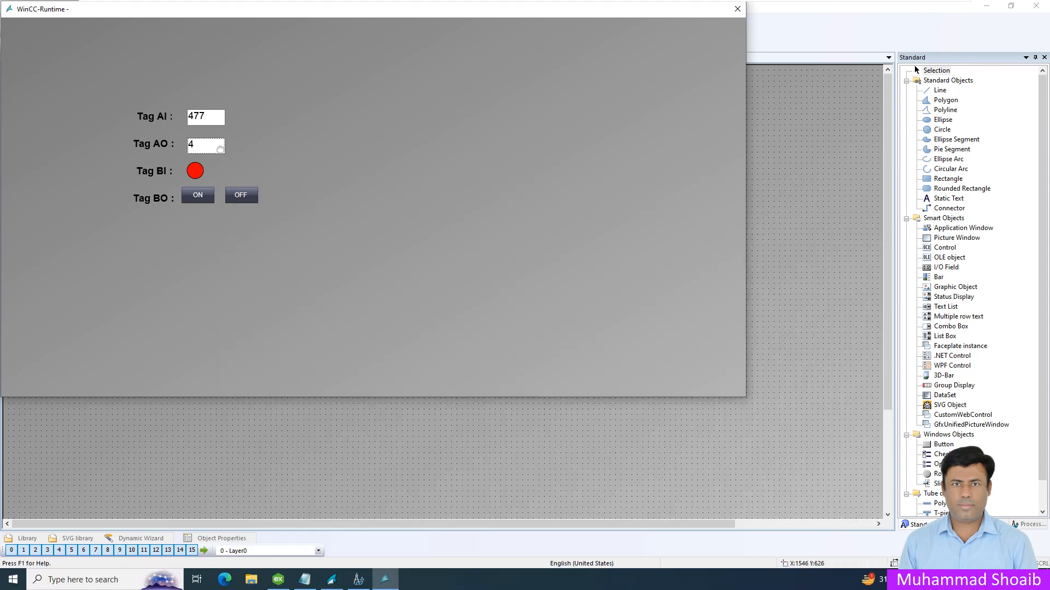
pyautogui.click(205, 145)
pyautogui.write('47')
pyautogui.press('Return')
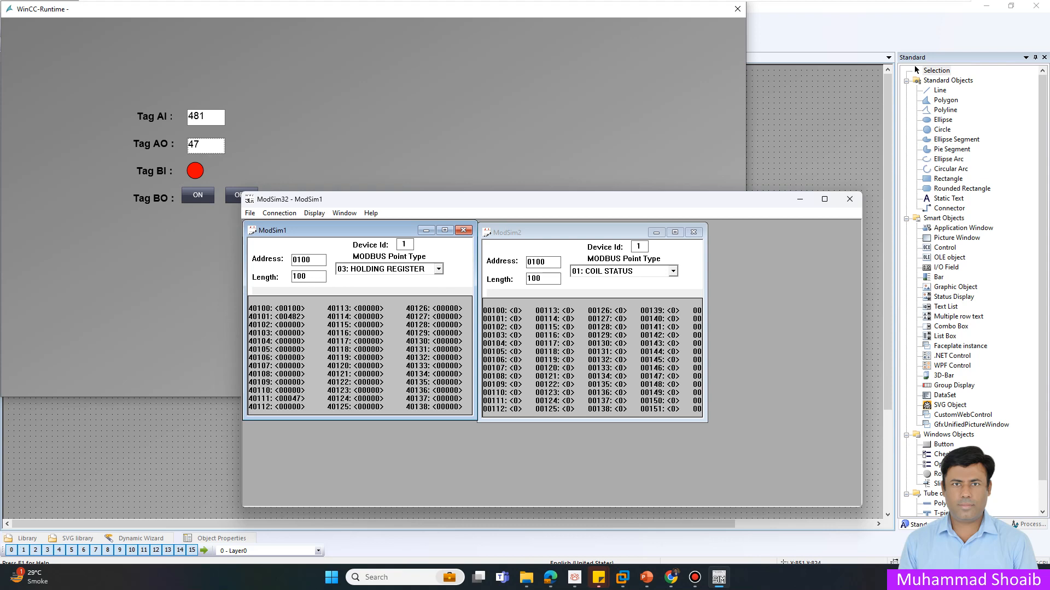
# Switch coil 101 on and back off in ModSim32's coil status window, then return to the WinCC runtime
pyautogui.hotkey('ctrl', 'F6')
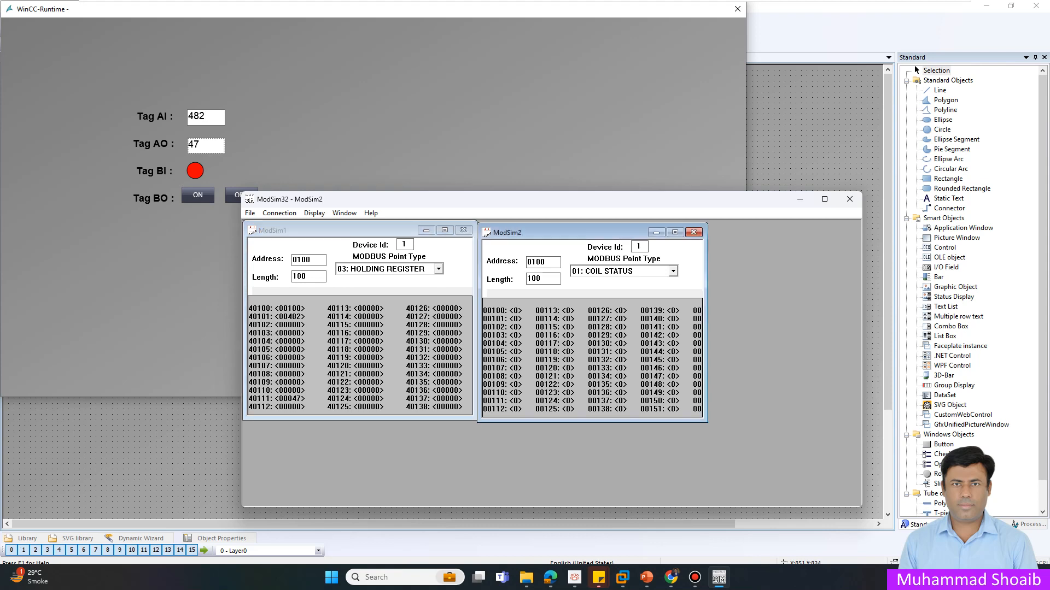
pyautogui.press('Return')
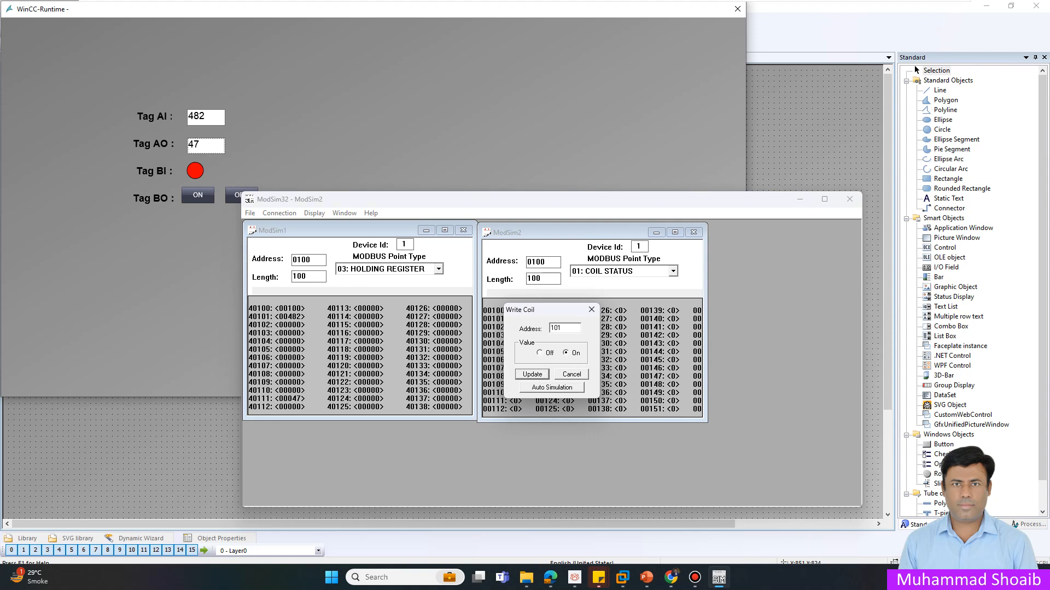
pyautogui.press('Return')
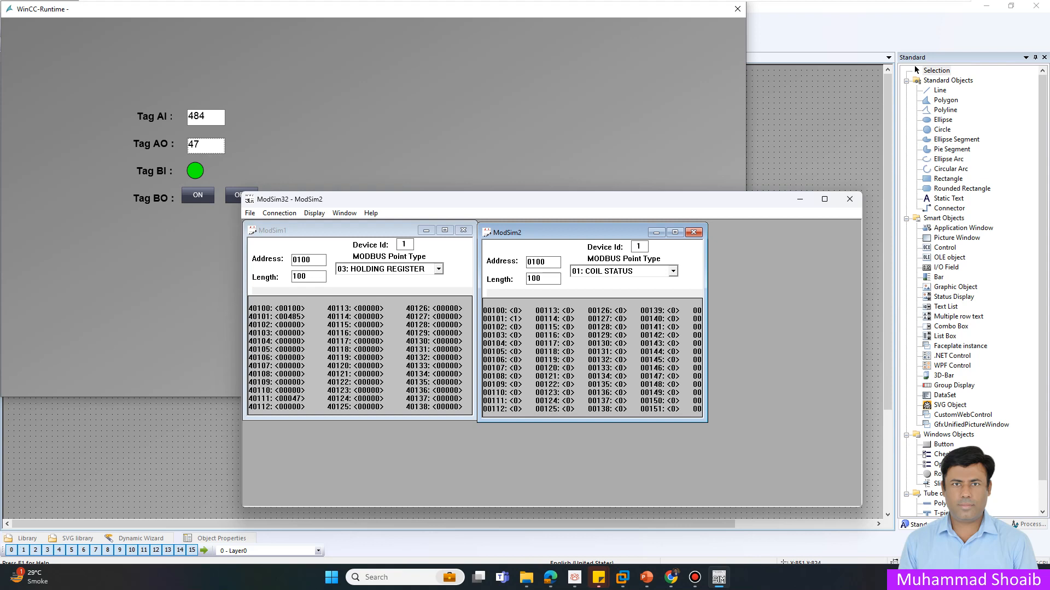
pyautogui.doubleClick(501, 319)
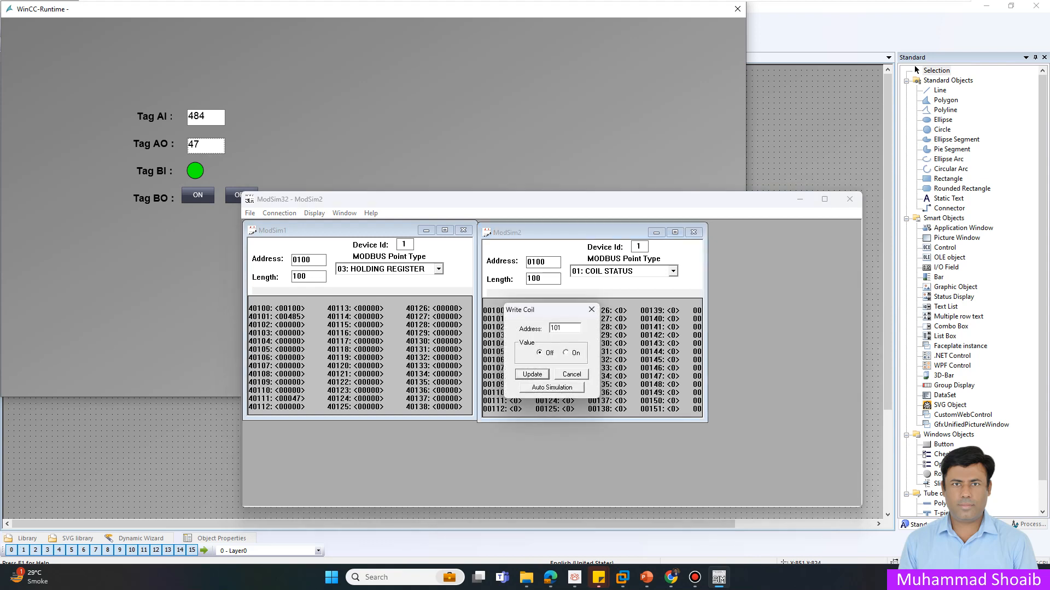
pyautogui.press('Return')
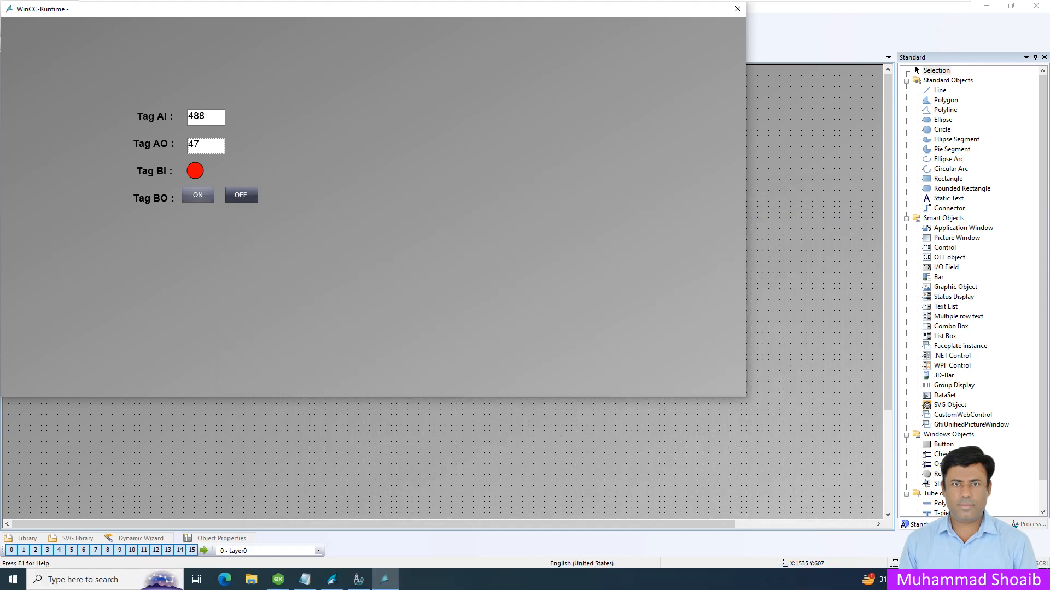
pyautogui.press('Tab')
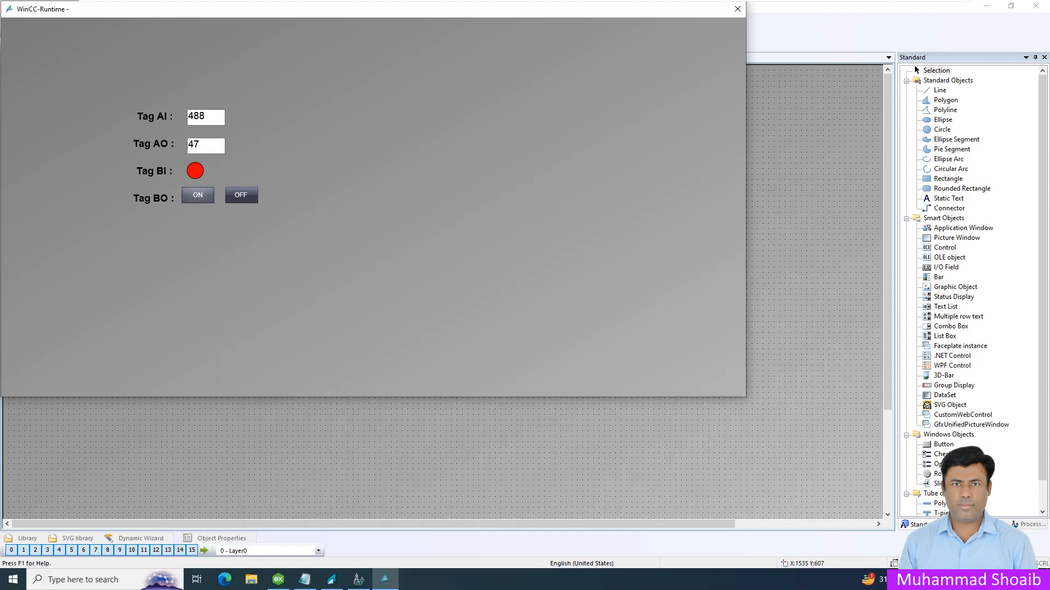